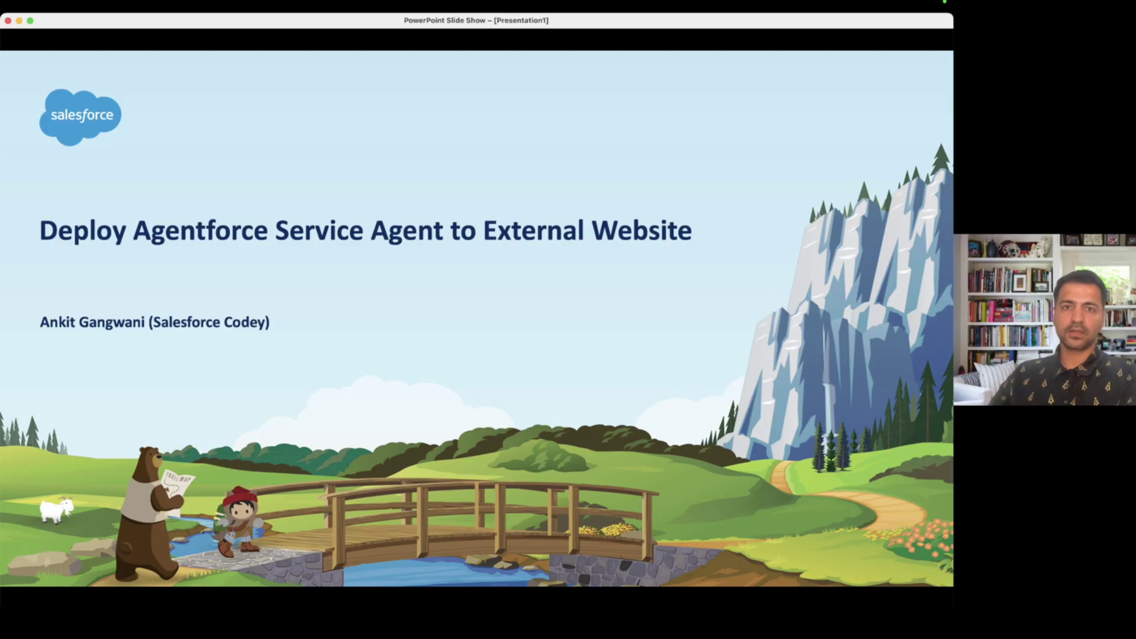
pyautogui.press('Right')
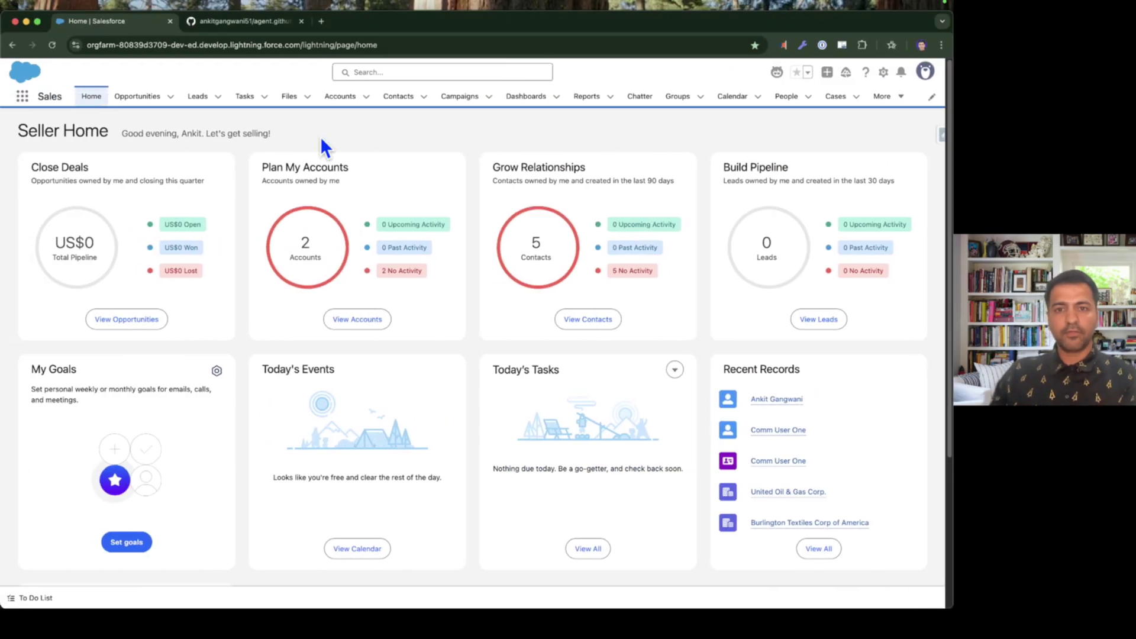
# - Switch to the code editor and look through the markup of the index.html sample web page
pyautogui.click(248, 27)
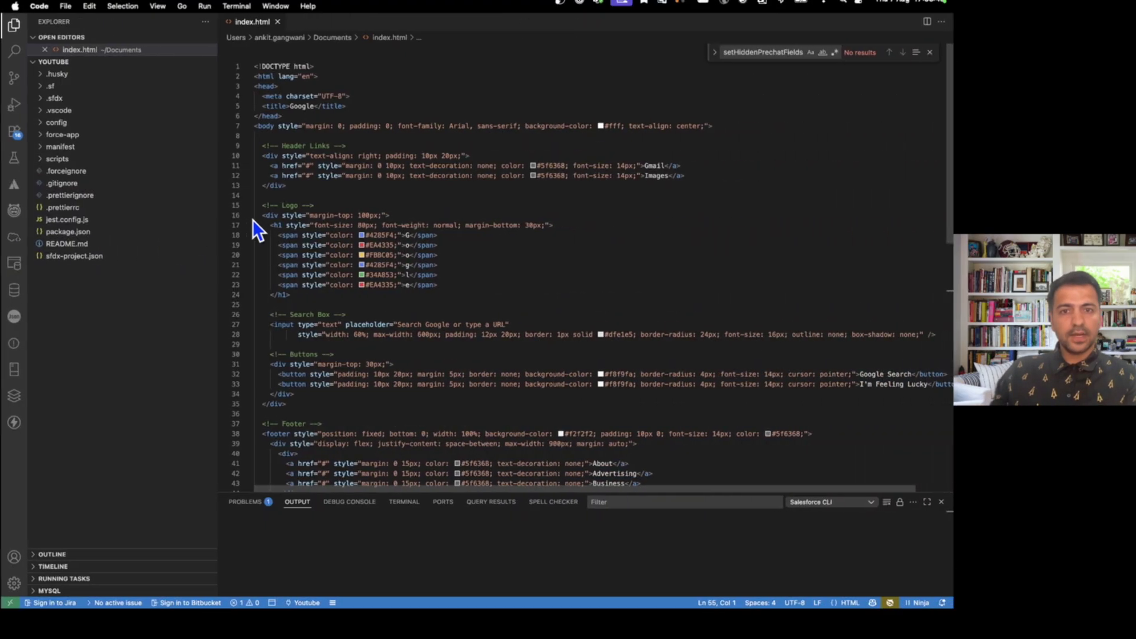
pyautogui.scroll(-5, 480, 216)
pyautogui.scroll(5, 481, 217)
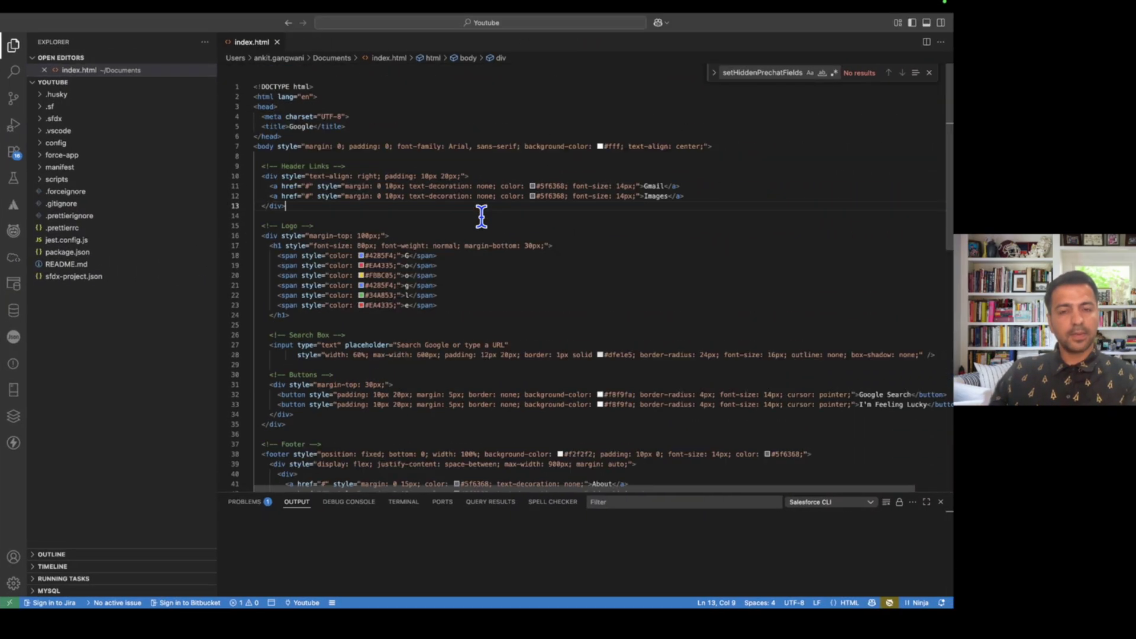
pyautogui.scroll(-5, 481, 217)
pyautogui.scroll(5, 482, 217)
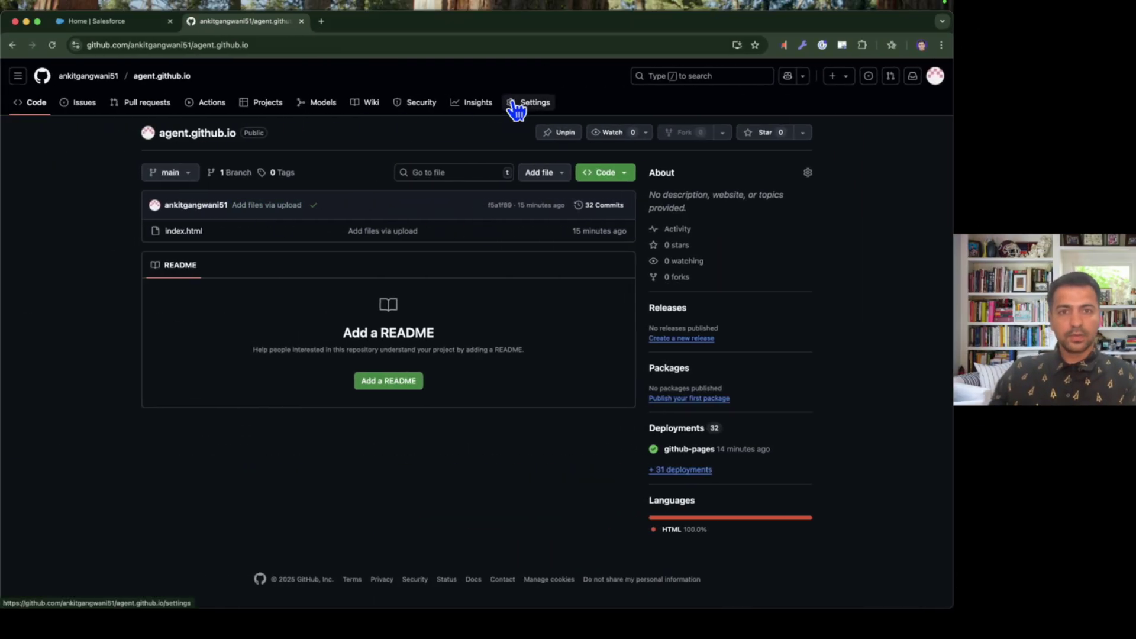
# - Open the Pages settings of the agent.github.io repository and visit its published website
pyautogui.click(515, 105)
pyautogui.click(204, 405)
pyautogui.click(628, 204)
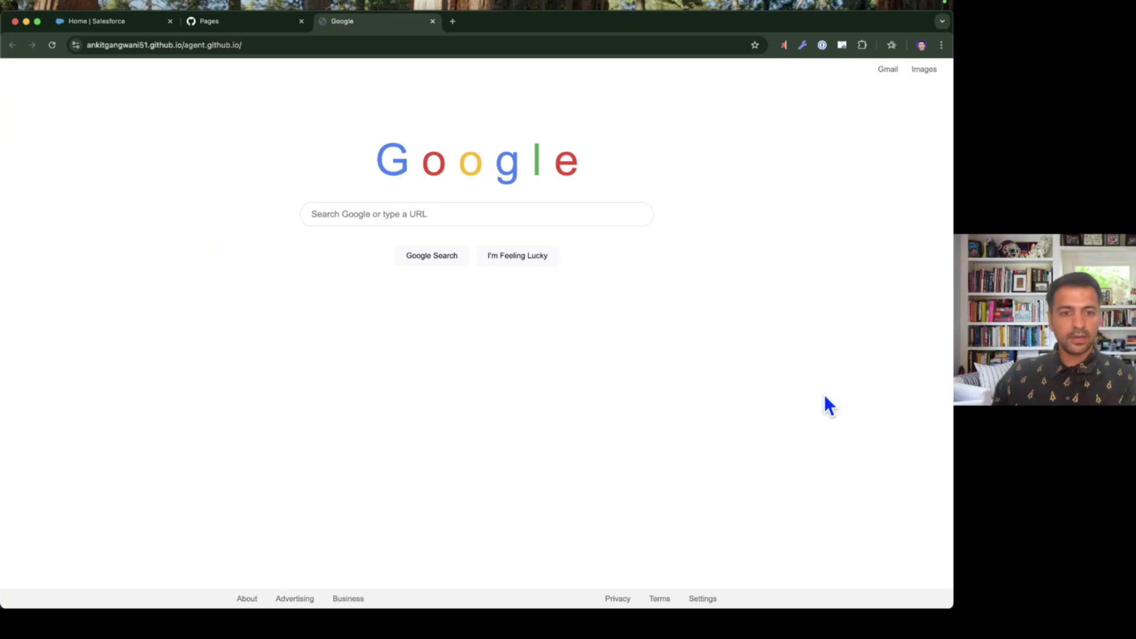
# - Return to the code editor and review the index.html source behind the published page
pyautogui.hotkey('ctrl', 'Right')
pyautogui.hotkey('ctrl', 'Right')
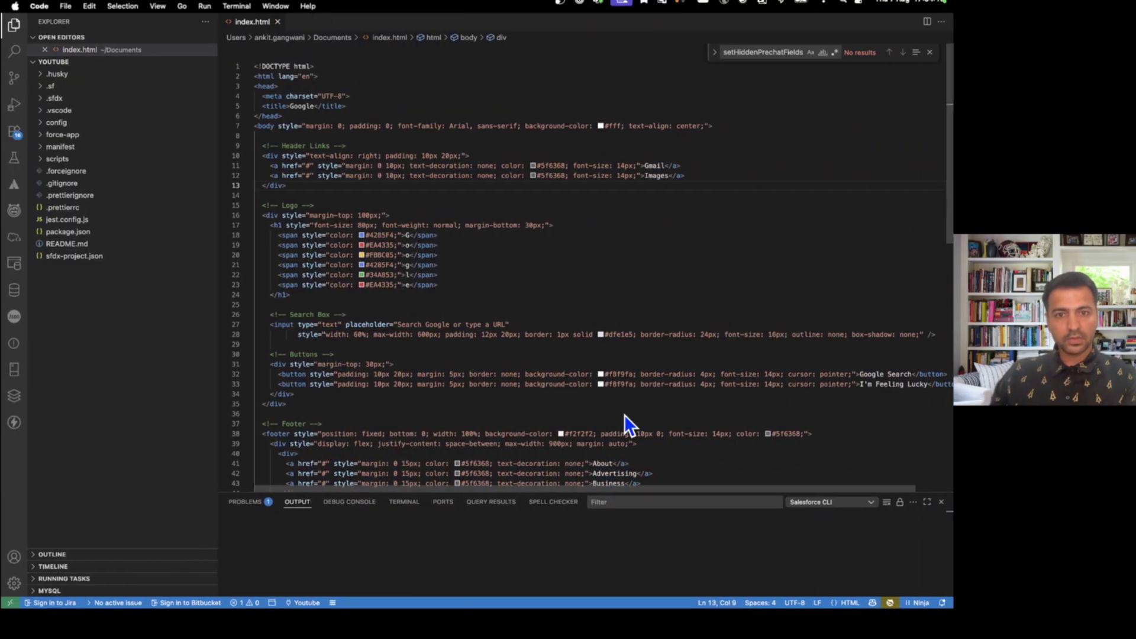
pyautogui.scroll(-5, 474, 267)
pyautogui.scroll(5, 490, 266)
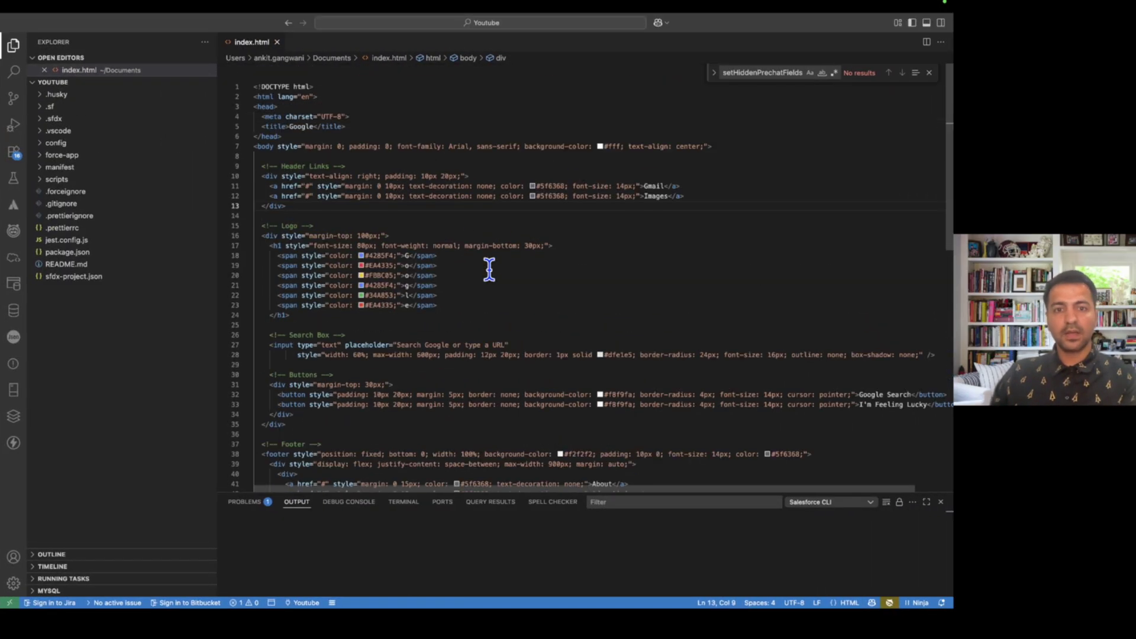
pyautogui.scroll(-5, 578, 247)
pyautogui.scroll(5, 438, 233)
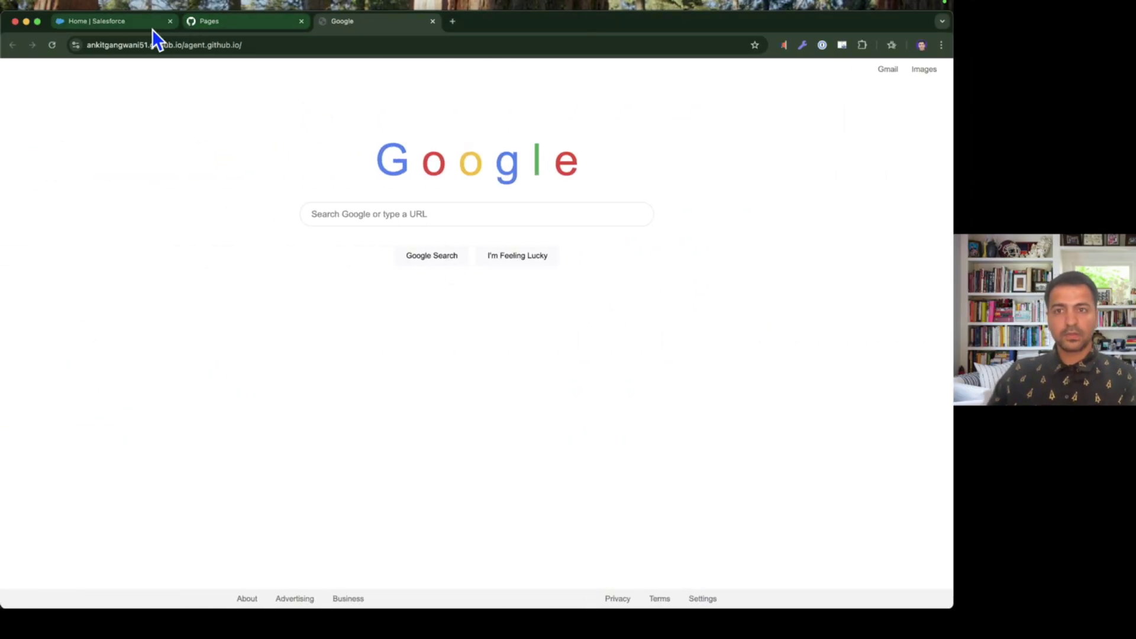
# - Open Salesforce Setup in a new tab, search for "agent" and go to the Agentforce Agents page
pyautogui.click(142, 21)
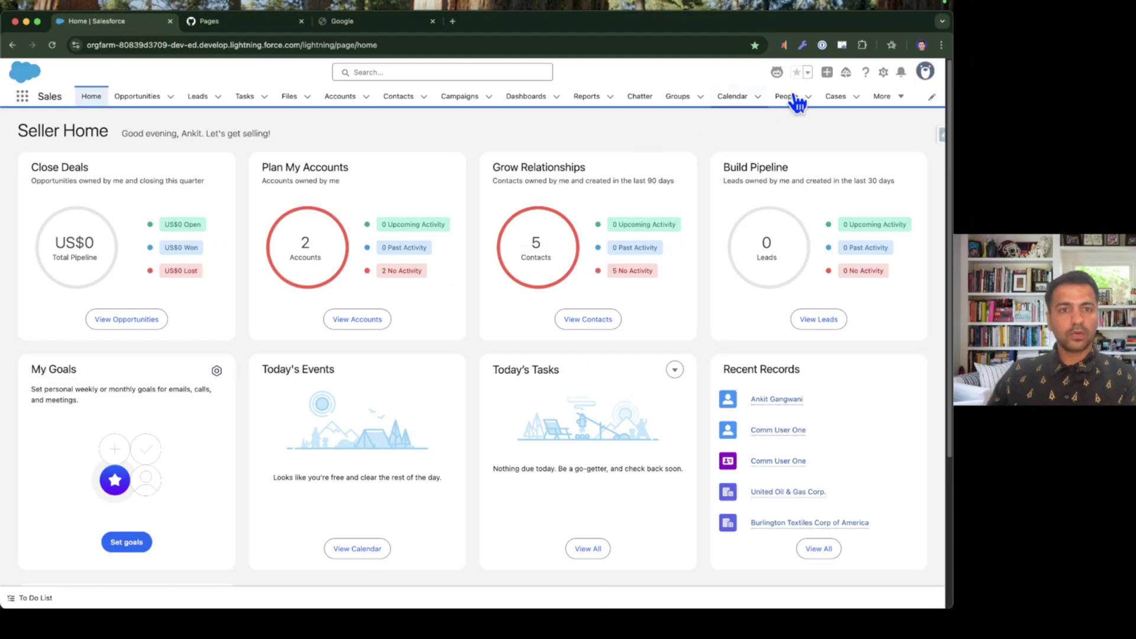
pyautogui.click(884, 72)
pyautogui.click(828, 120)
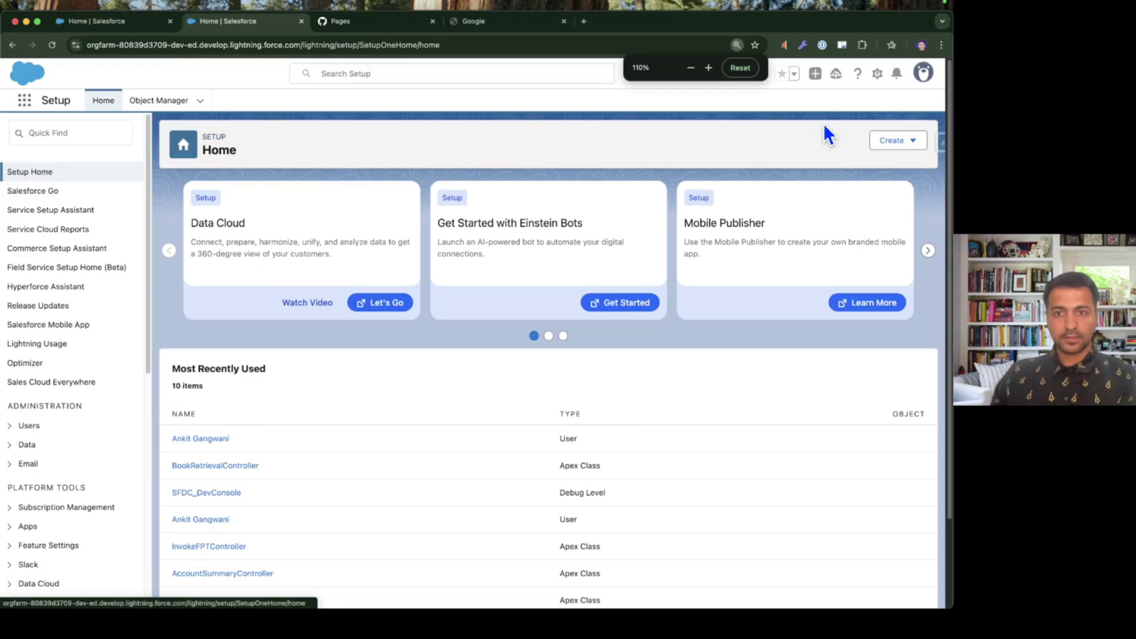
pyautogui.click(68, 131)
pyautogui.write('agent')
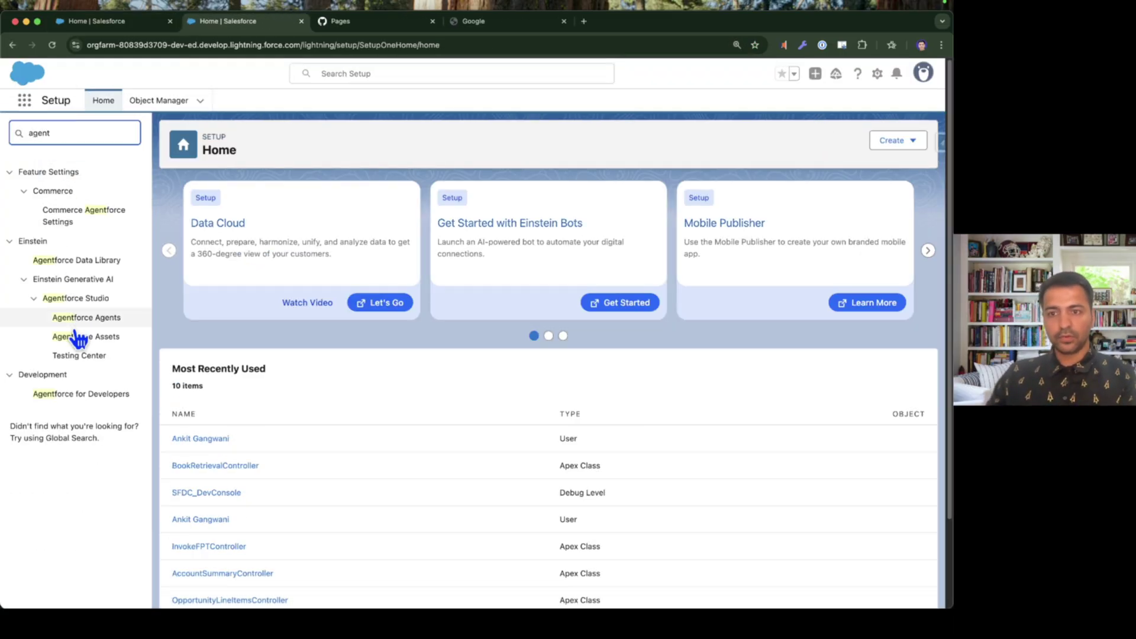
pyautogui.click(78, 323)
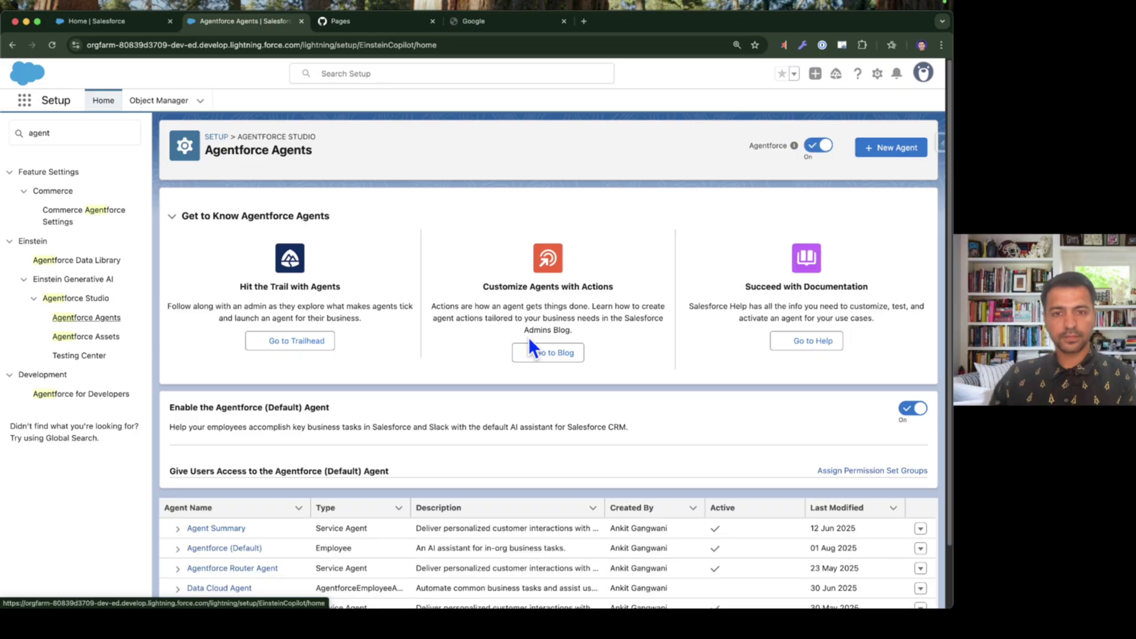
# - Open the Salesforce Codey service agent's details and launch it in Agentforce Builder
pyautogui.scroll(-2, 408, 373)
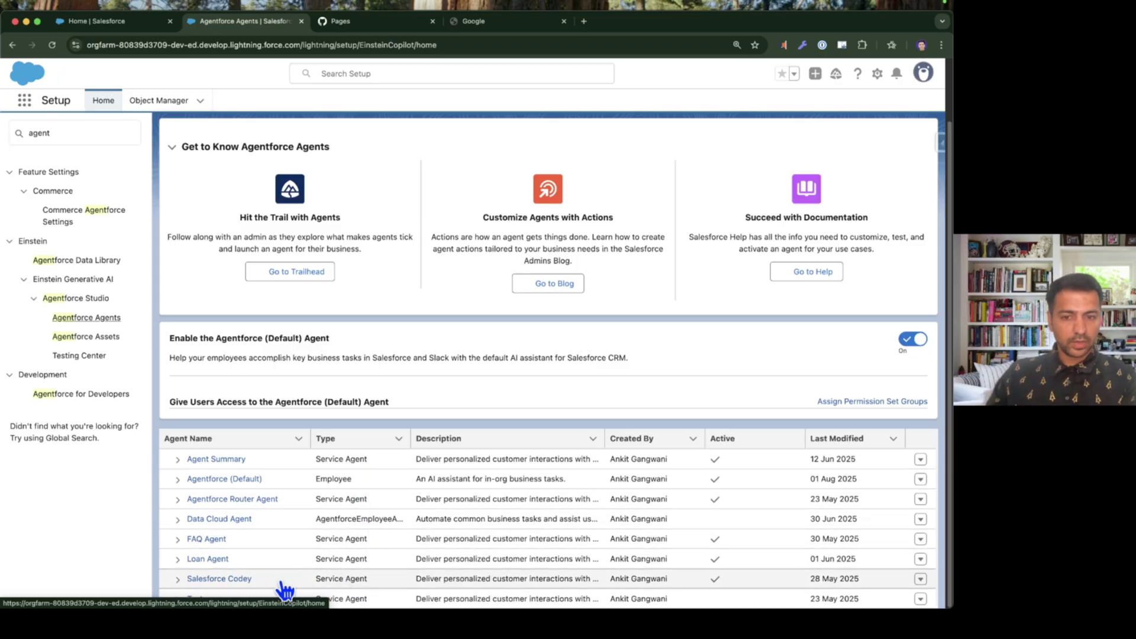
pyautogui.click(215, 579)
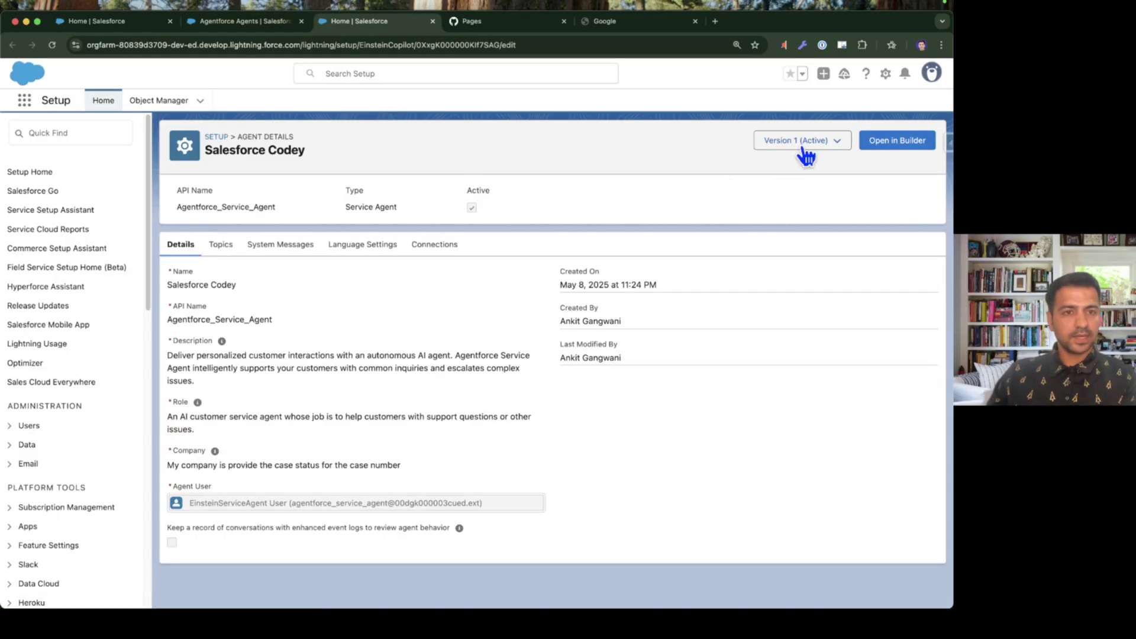
pyautogui.click(893, 140)
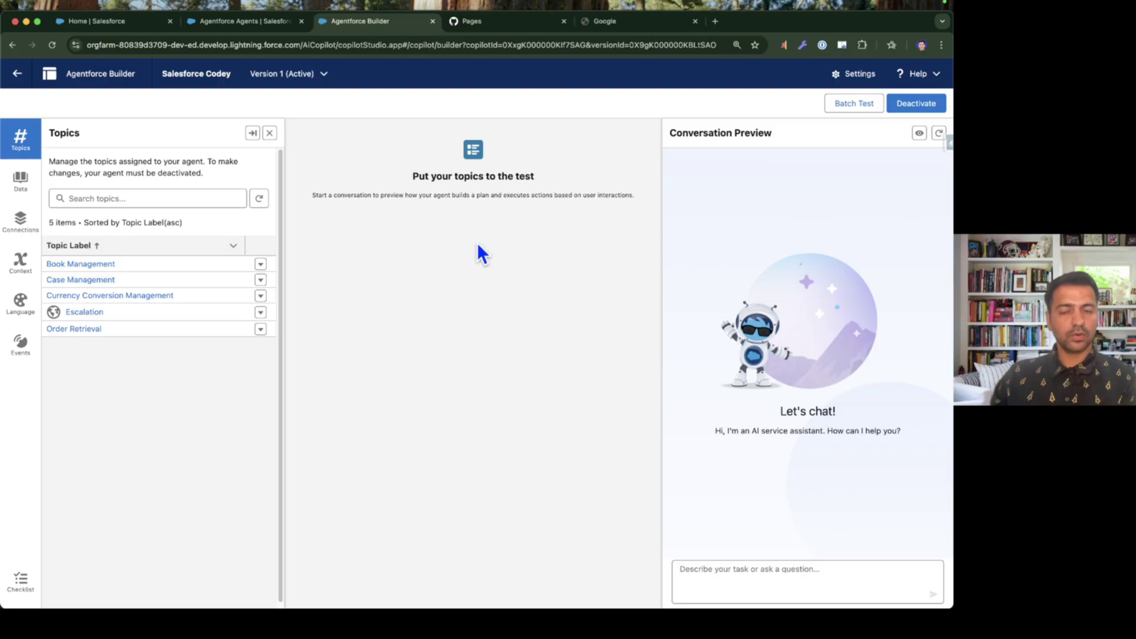
# - Return to the Sales app and open the Cases list to find a case number for testing the agent
pyautogui.click(616, 23)
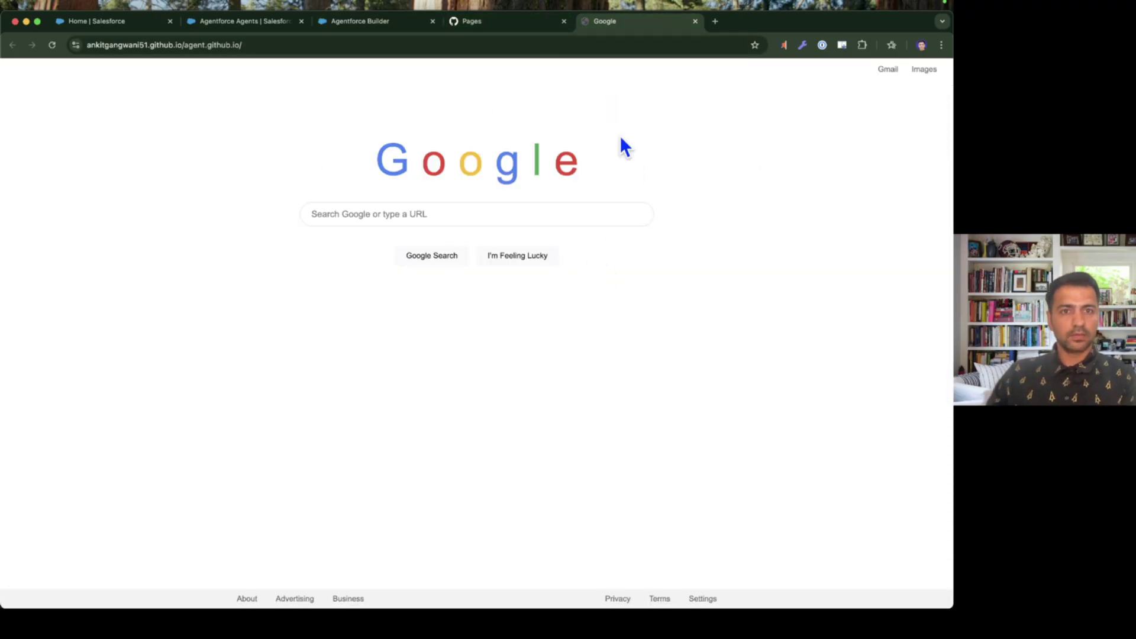
pyautogui.click(287, 20)
pyautogui.click(140, 22)
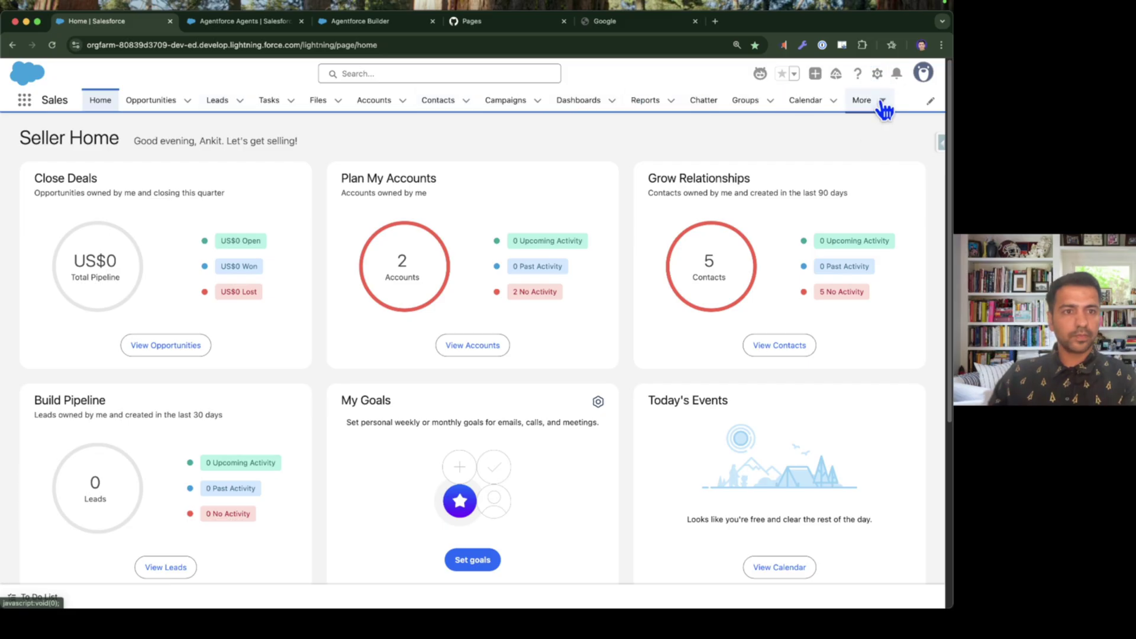
pyautogui.click(886, 109)
pyautogui.click(864, 168)
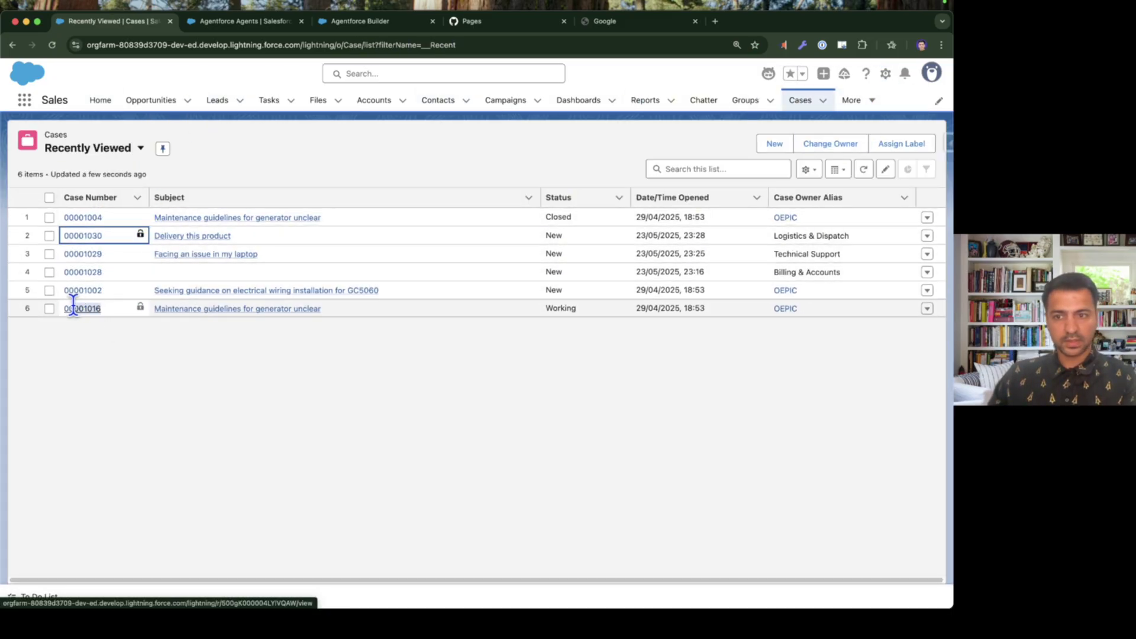
# - Ask the agent in the builder's conversation preview "What is the case status of 00001016"
pyautogui.click(406, 22)
pyautogui.write('What is the case status of 00001016')
pyautogui.press('Return')
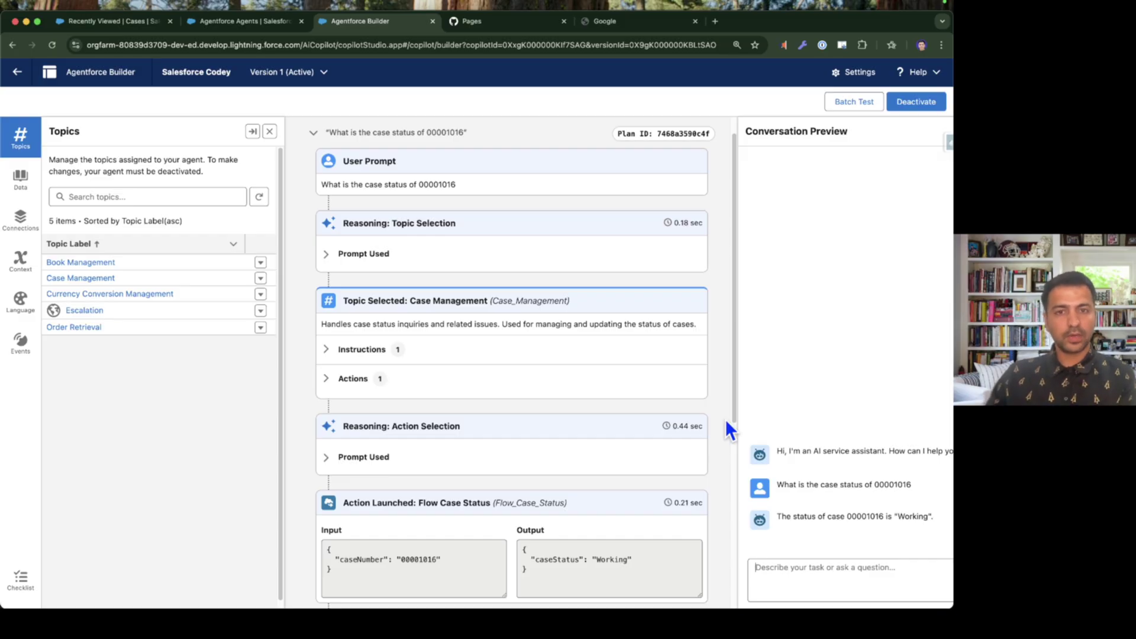
pyautogui.press('super+Tab')
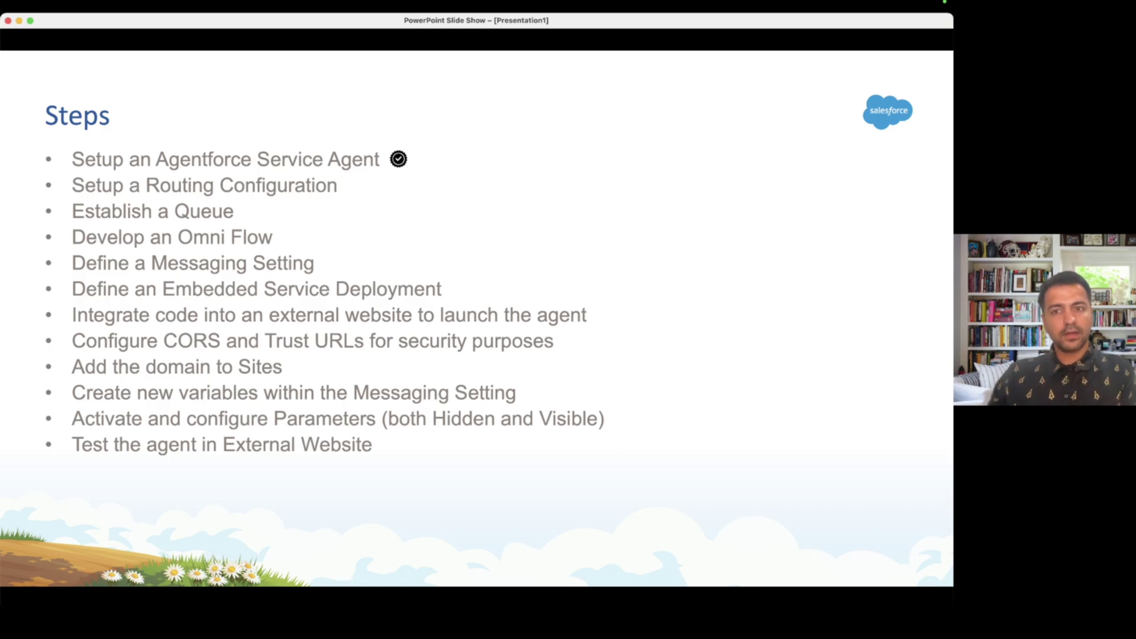
pyautogui.press('super+Tab')
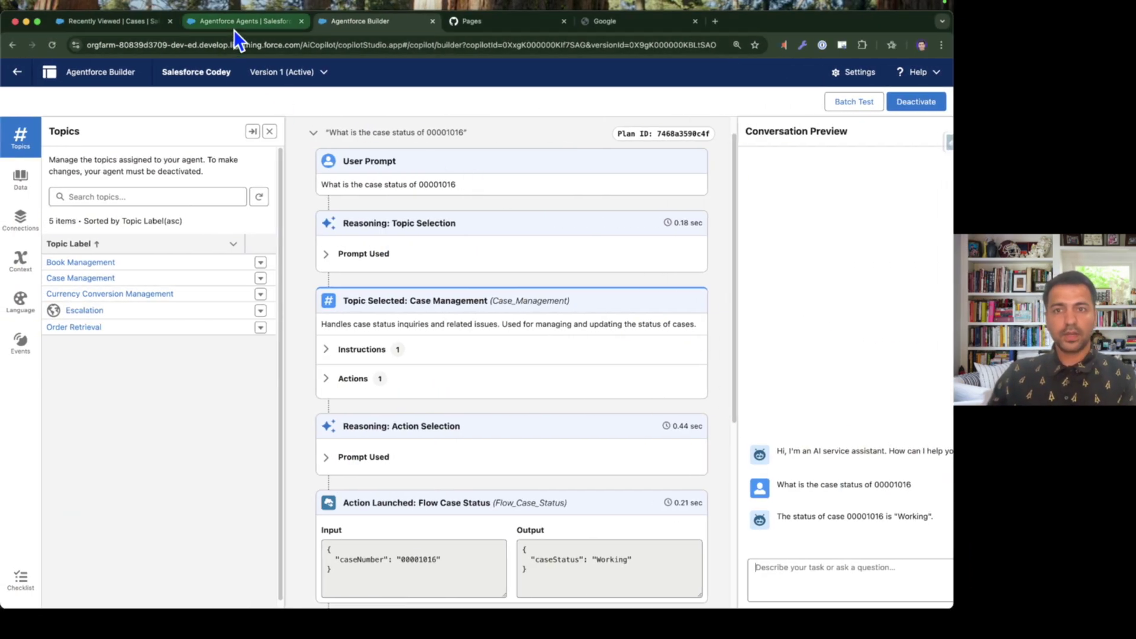
# - Return to the Agentforce Agents setup tab, search Setup for "routing" and open Routing Configurations
pyautogui.click(237, 22)
pyautogui.doubleClick(80, 131)
pyautogui.write('routing')
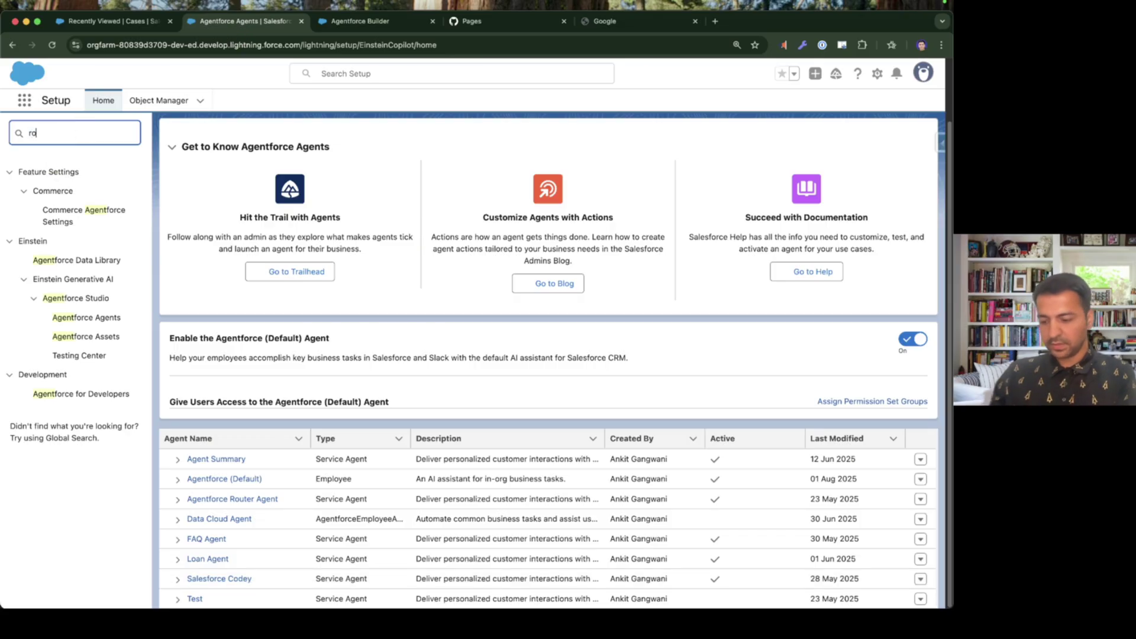
pyautogui.click(90, 231)
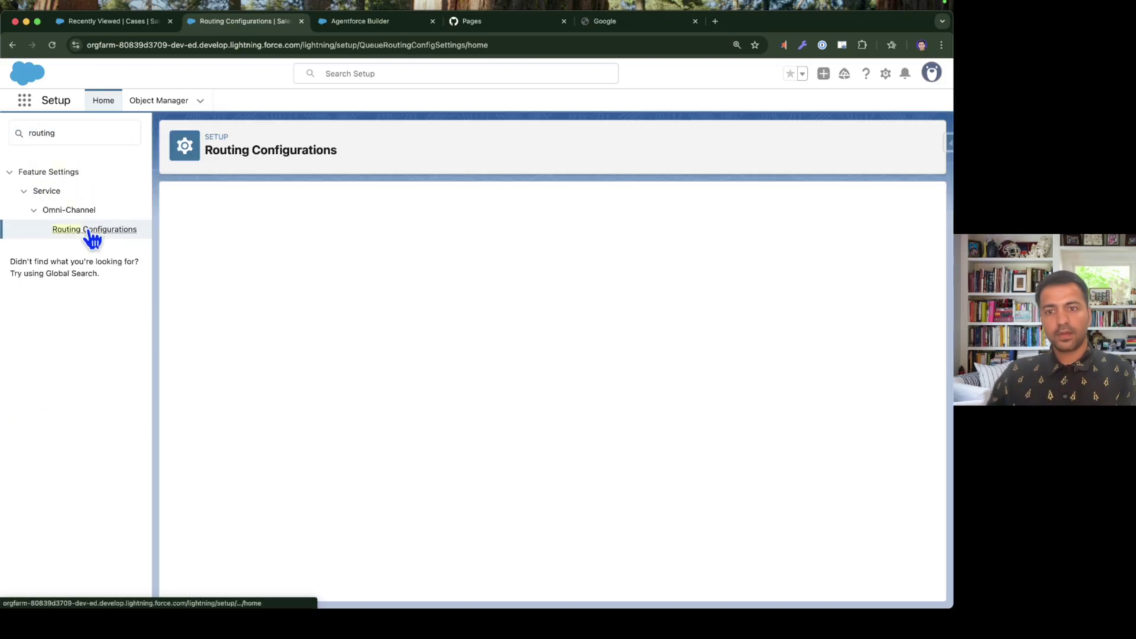
# - Open the Service Agent Config routing configuration and examine its routing model and units of capacity
pyautogui.click(245, 306)
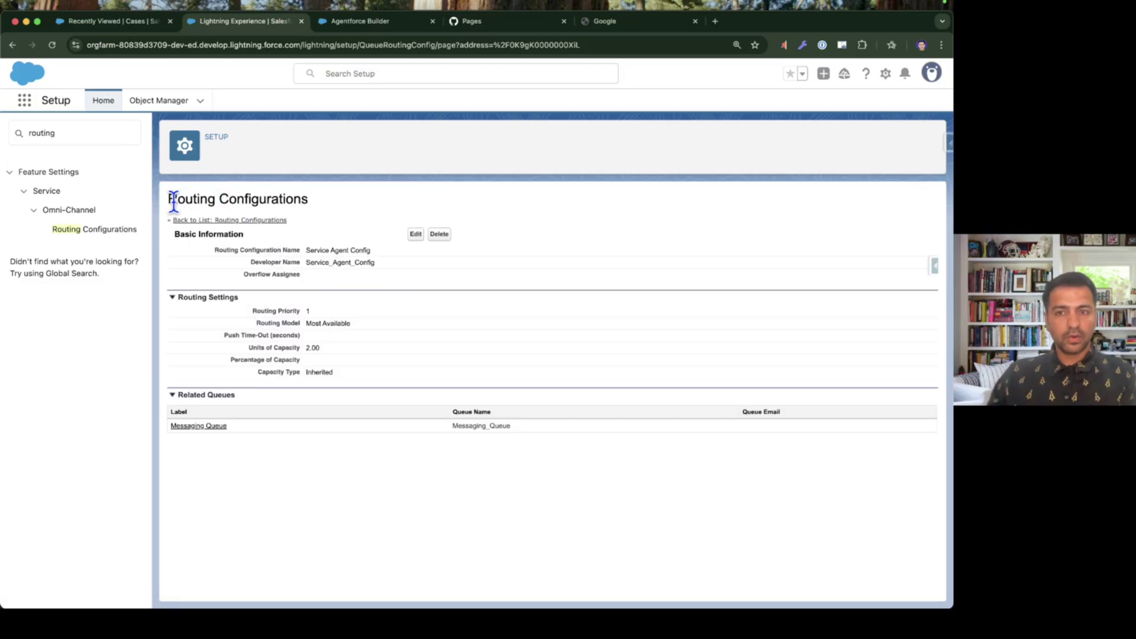
pyautogui.moveTo(170, 197); pyautogui.dragTo(315, 205)
pyautogui.click(90, 231)
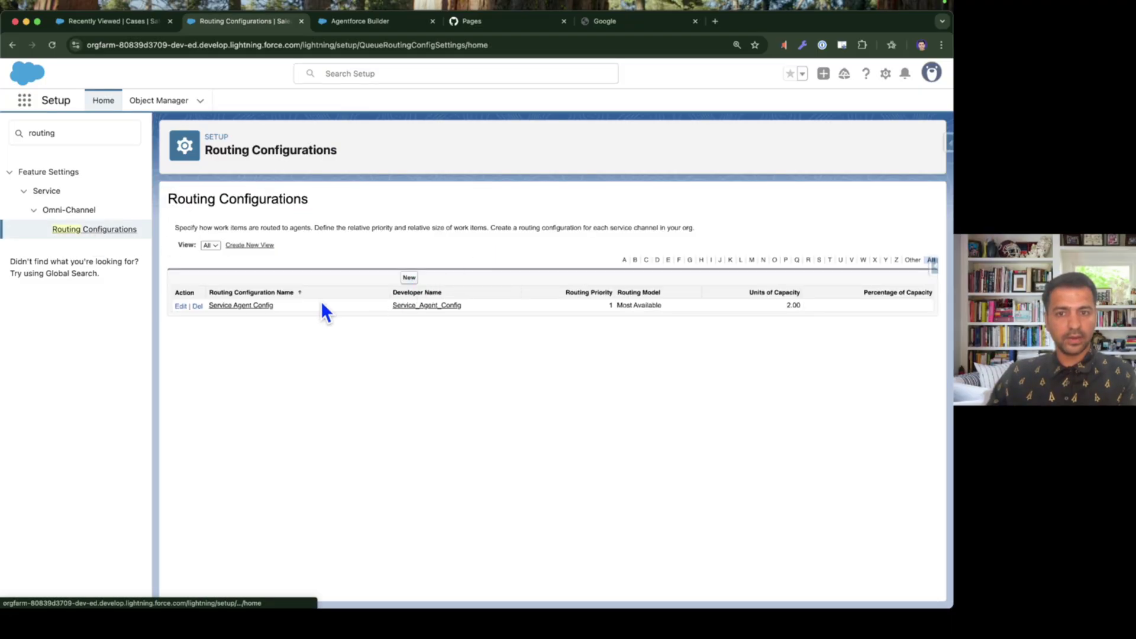
pyautogui.click(261, 307)
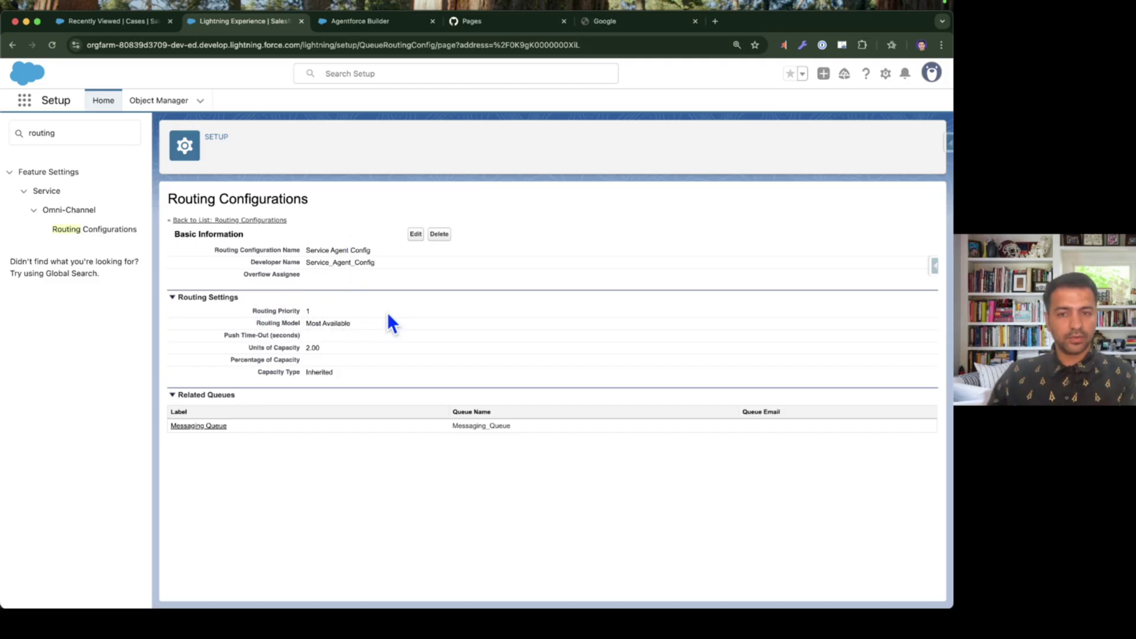
pyautogui.moveTo(260, 324); pyautogui.dragTo(369, 325)
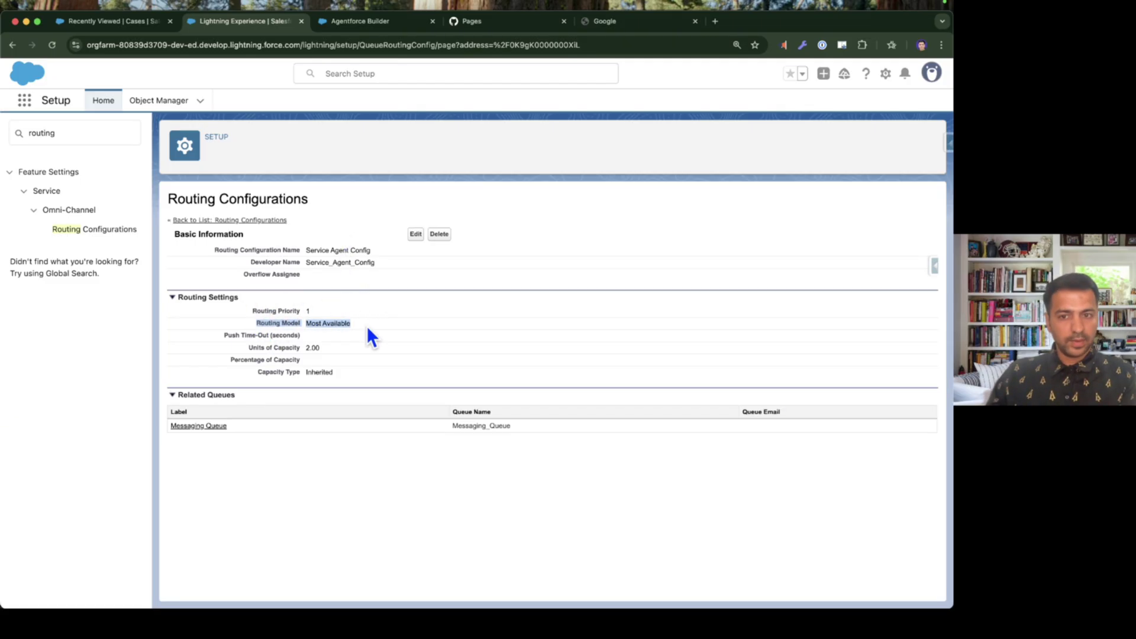
pyautogui.moveTo(251, 348); pyautogui.dragTo(357, 359)
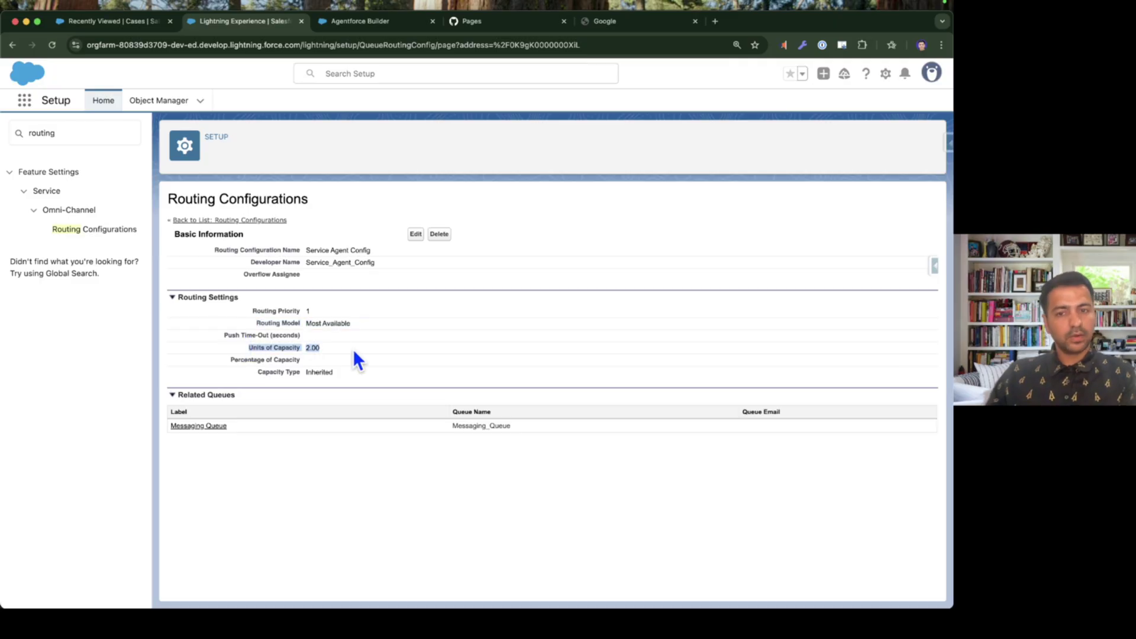
# - Search Setup for "queue", open the Queues page and view the Messaging Queue record
pyautogui.click(71, 132)
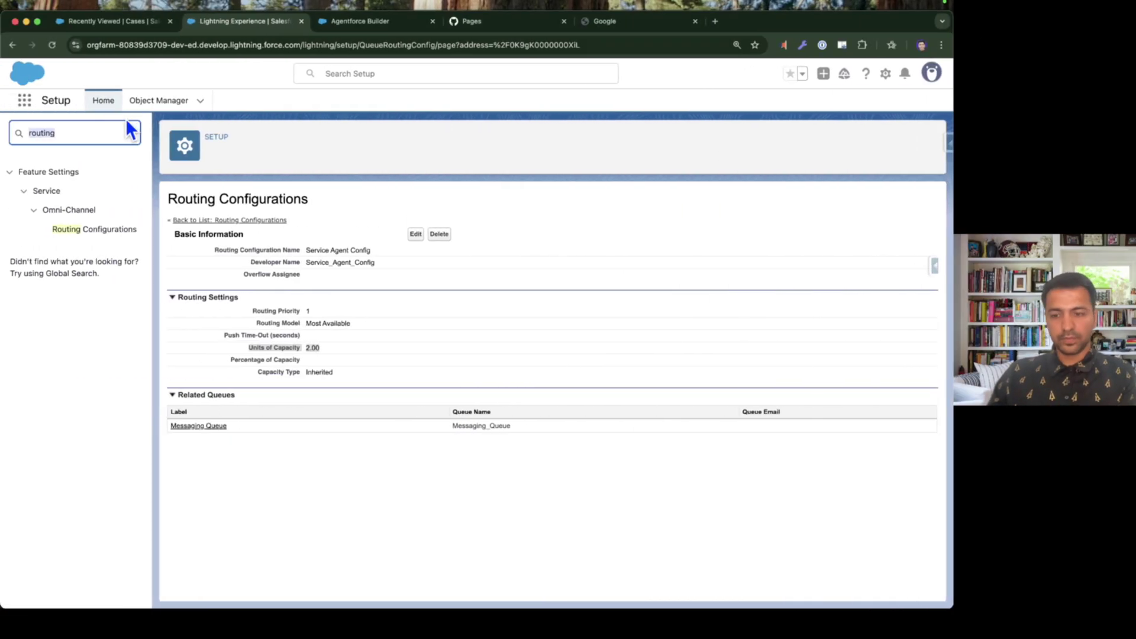
pyautogui.write('queue')
pyautogui.click(51, 192)
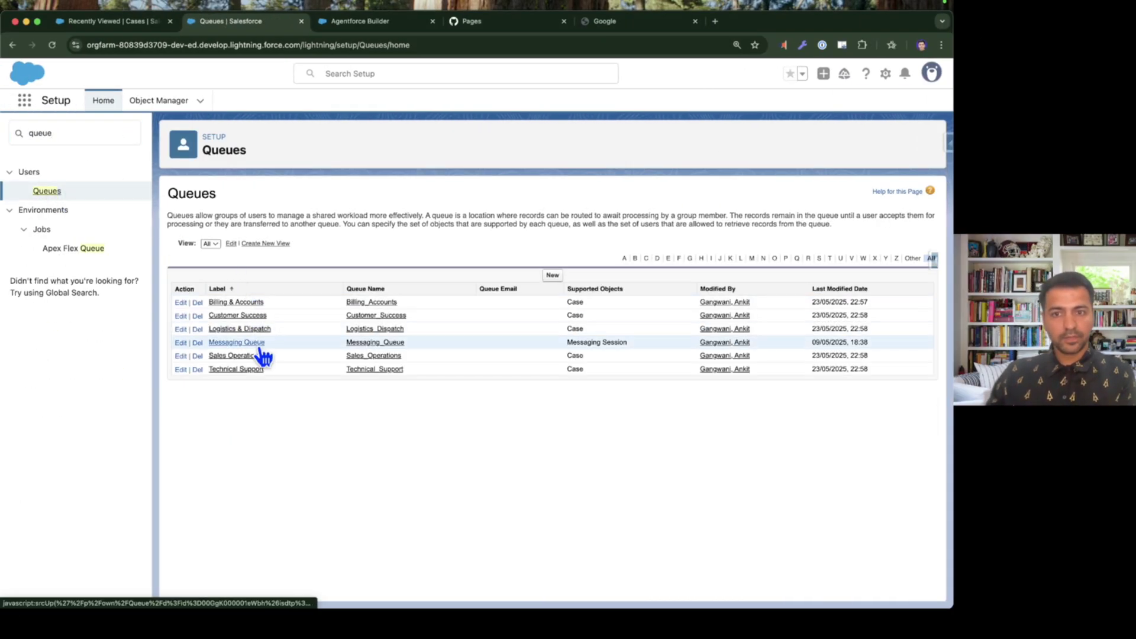
pyautogui.click(242, 343)
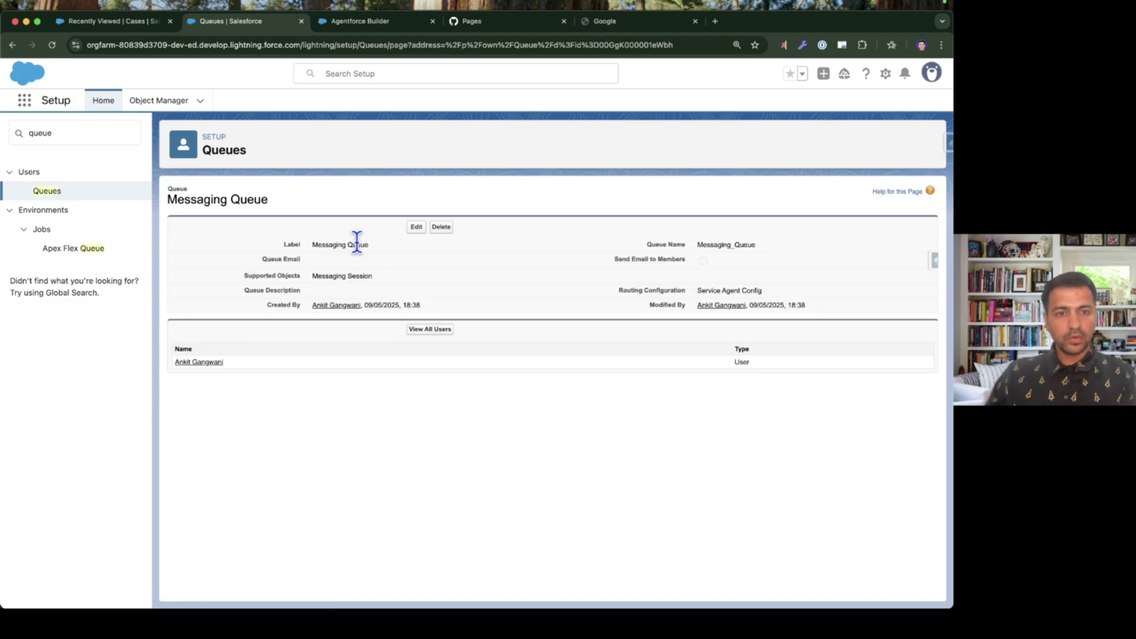
# - Examine the Messaging Queue's label and supported objects
pyautogui.moveTo(312, 276); pyautogui.dragTo(359, 277)
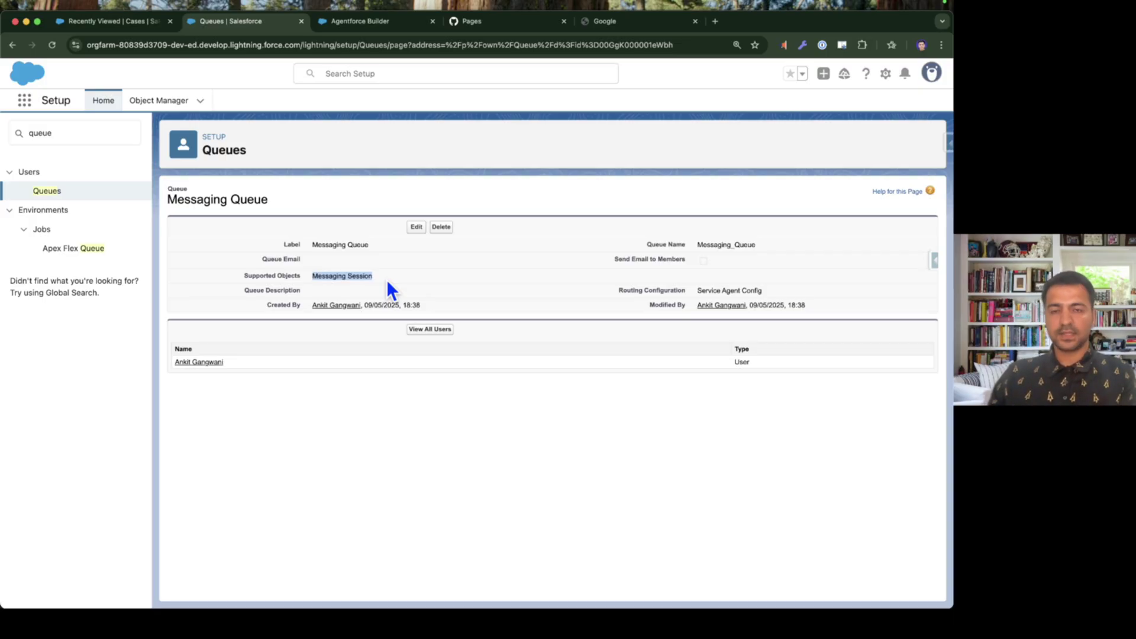
pyautogui.moveTo(311, 245); pyautogui.dragTo(393, 252)
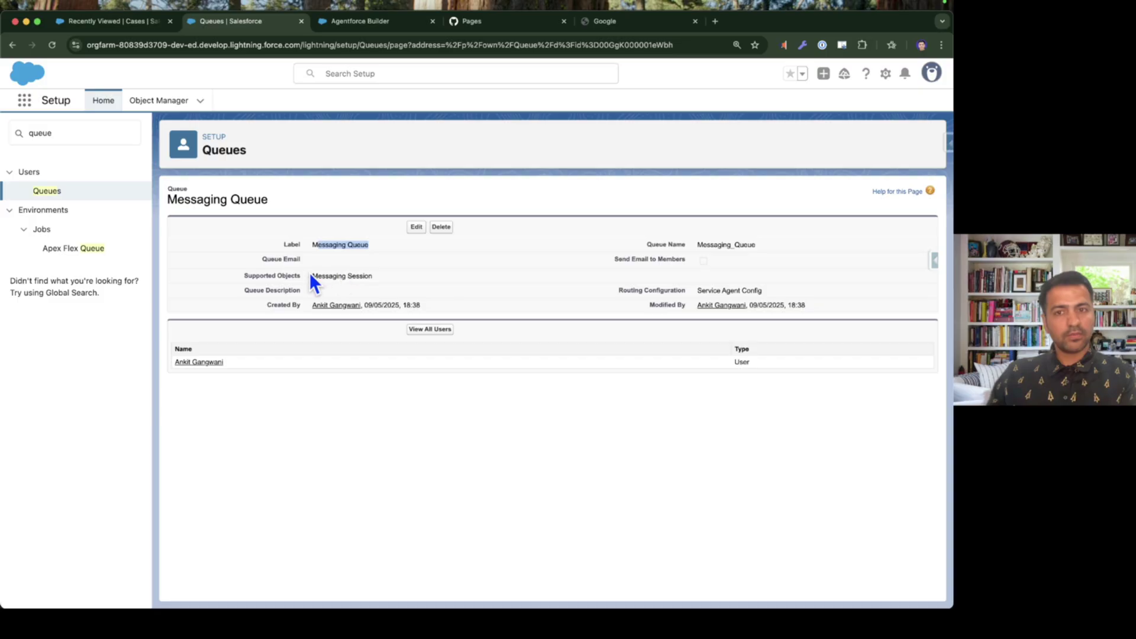
pyautogui.moveTo(311, 275); pyautogui.dragTo(386, 276)
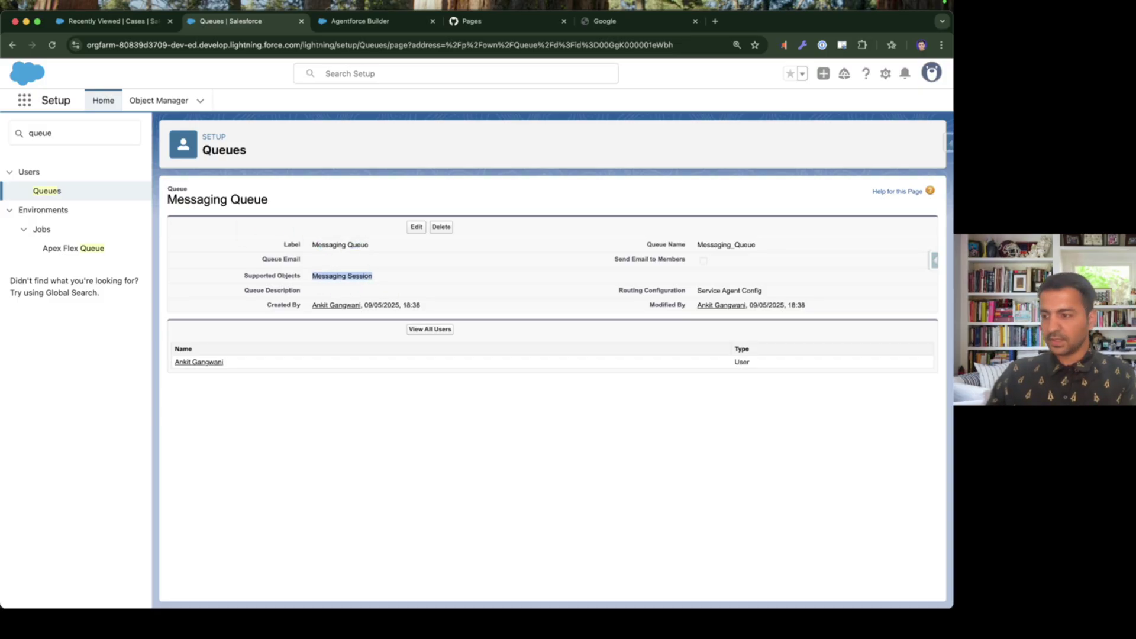
pyautogui.click(507, 268)
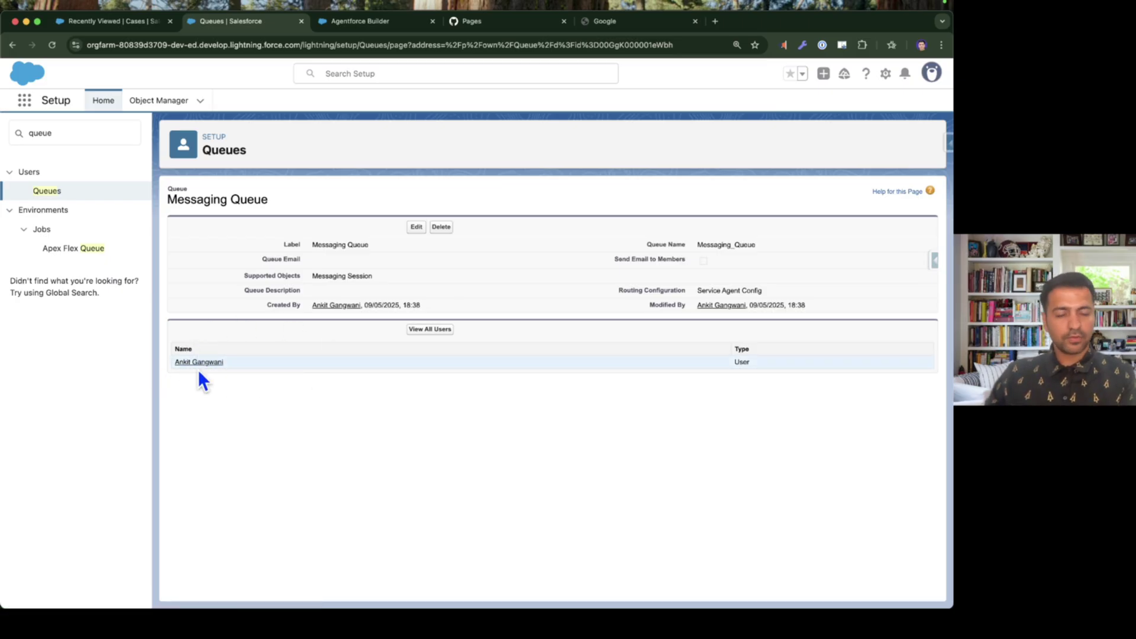
# - Search Setup for "flows" and open the Flows list
pyautogui.press('super+Tab')
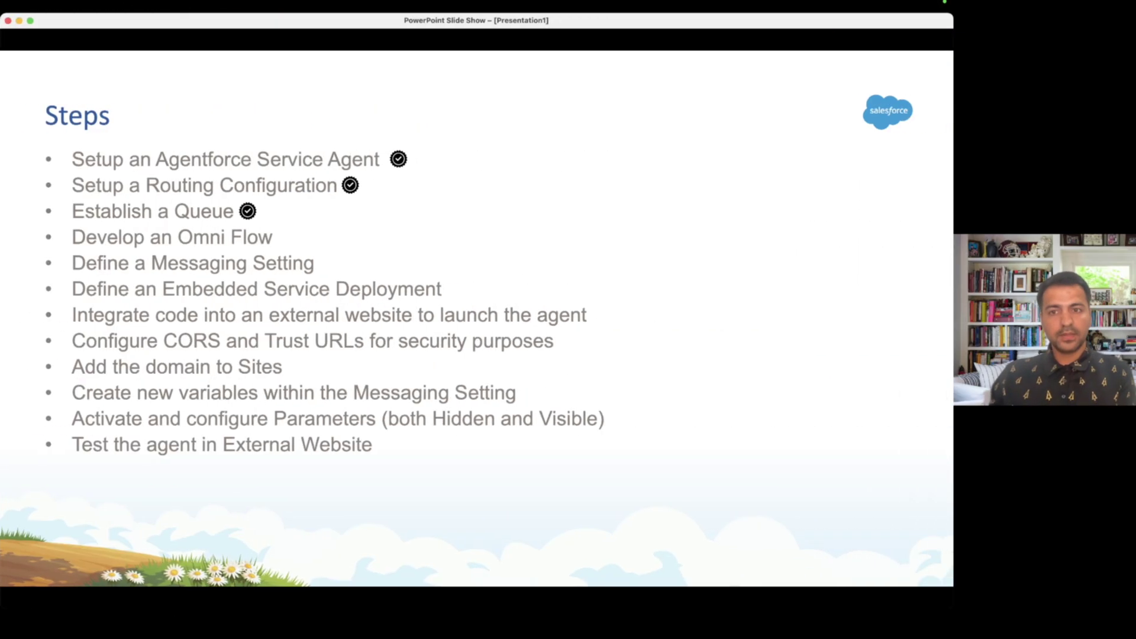
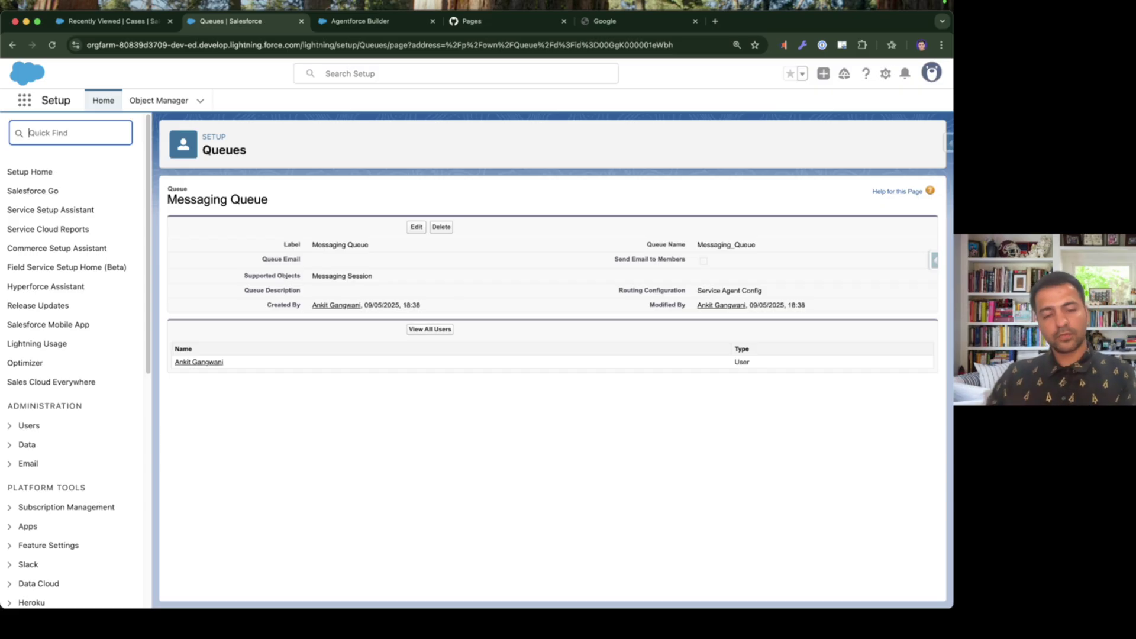
pyautogui.write('flows')
pyautogui.click(43, 191)
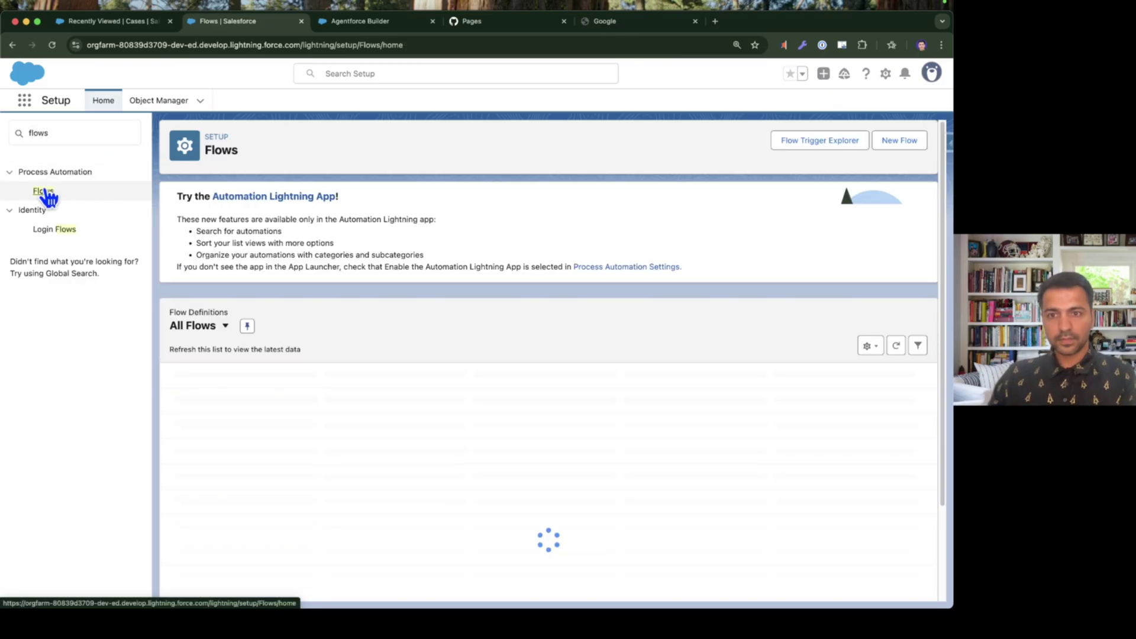
pyautogui.scroll(-8, 395, 367)
pyautogui.scroll(-15, 471, 418)
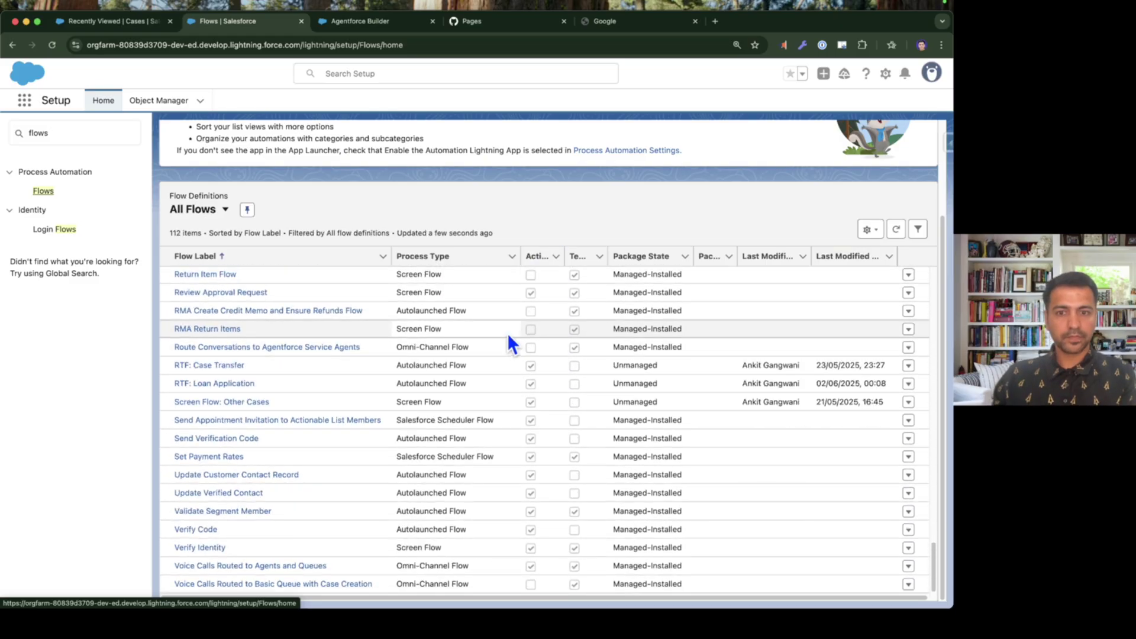
# - Search through the flows list for entries containing "omni"
pyautogui.press('super+f')
pyautogui.write('omni')
pyautogui.press('Return')
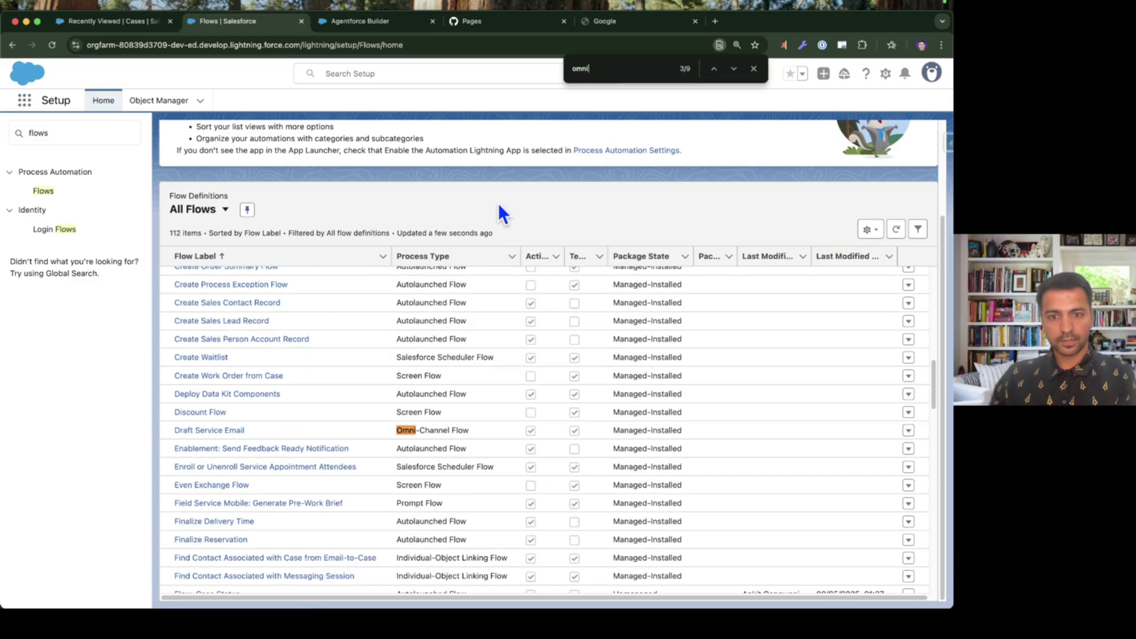
pyautogui.press('Return')
pyautogui.press('Return')
pyautogui.press('Return')
pyautogui.press('Return')
pyautogui.press('Return')
# - Find "route" in the flows list and open the flow "Flow: Service Agent Route To Work"
pyautogui.write('route')
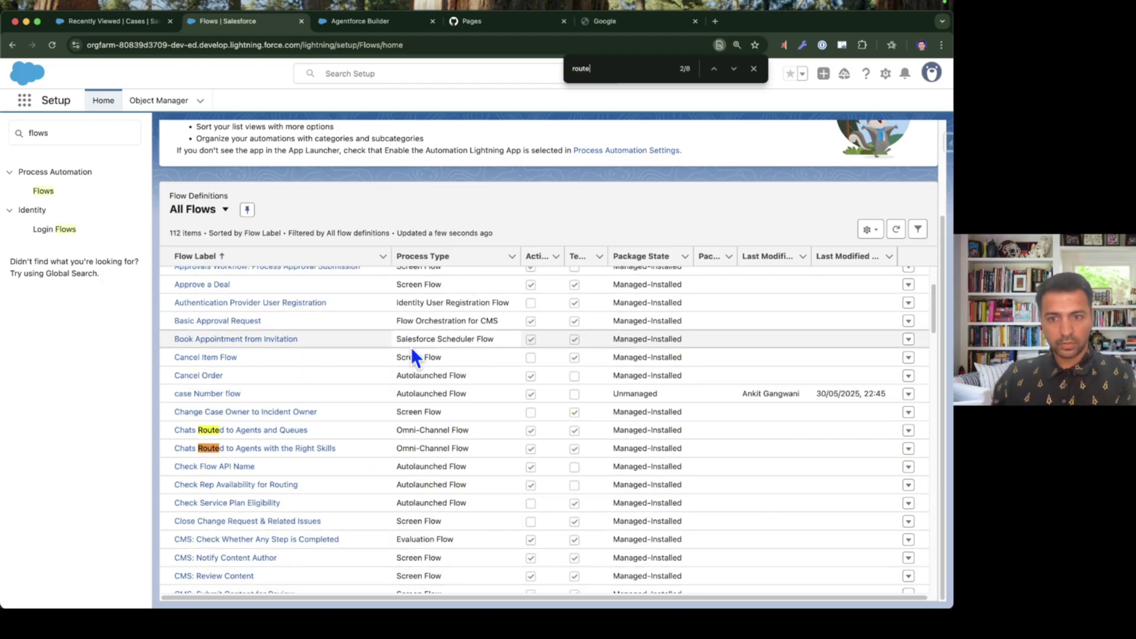
pyautogui.press('Return')
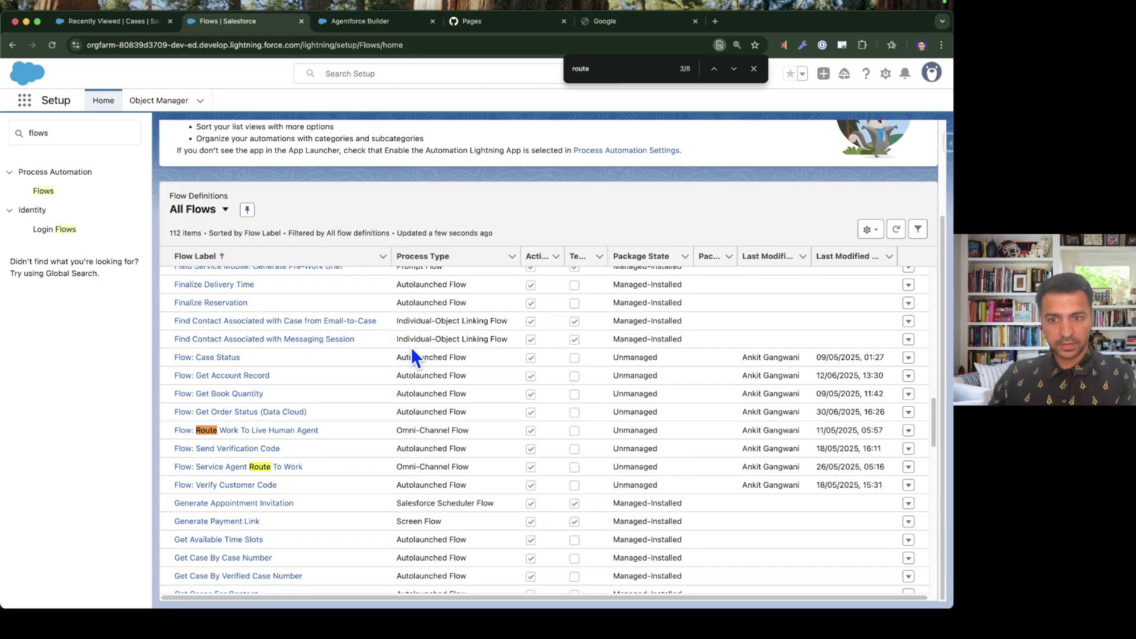
pyautogui.click(281, 467)
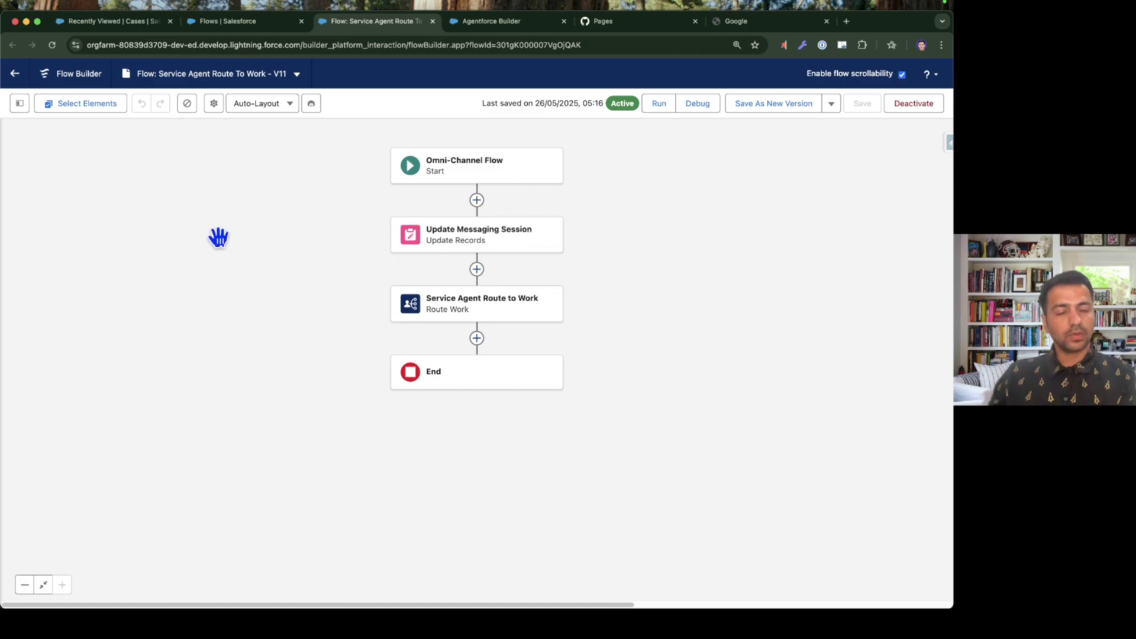
# - Open the Service Agent Route to Work element and select Agentforce Service Agent as its Route To option
pyautogui.click(475, 303)
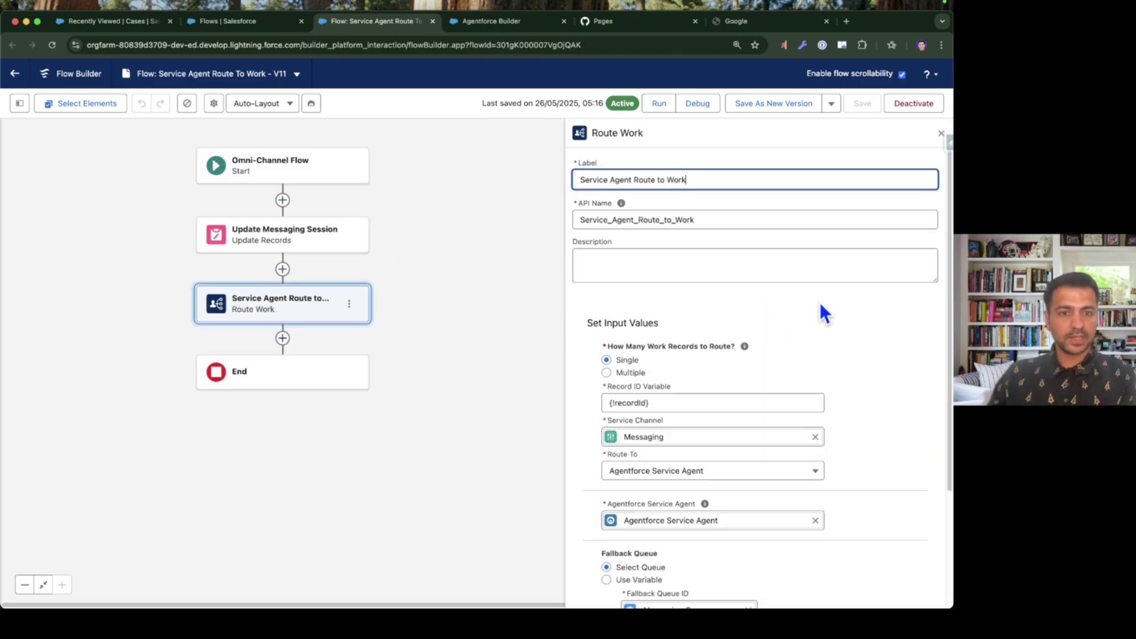
pyautogui.scroll(-3, 826, 313)
pyautogui.click(635, 319)
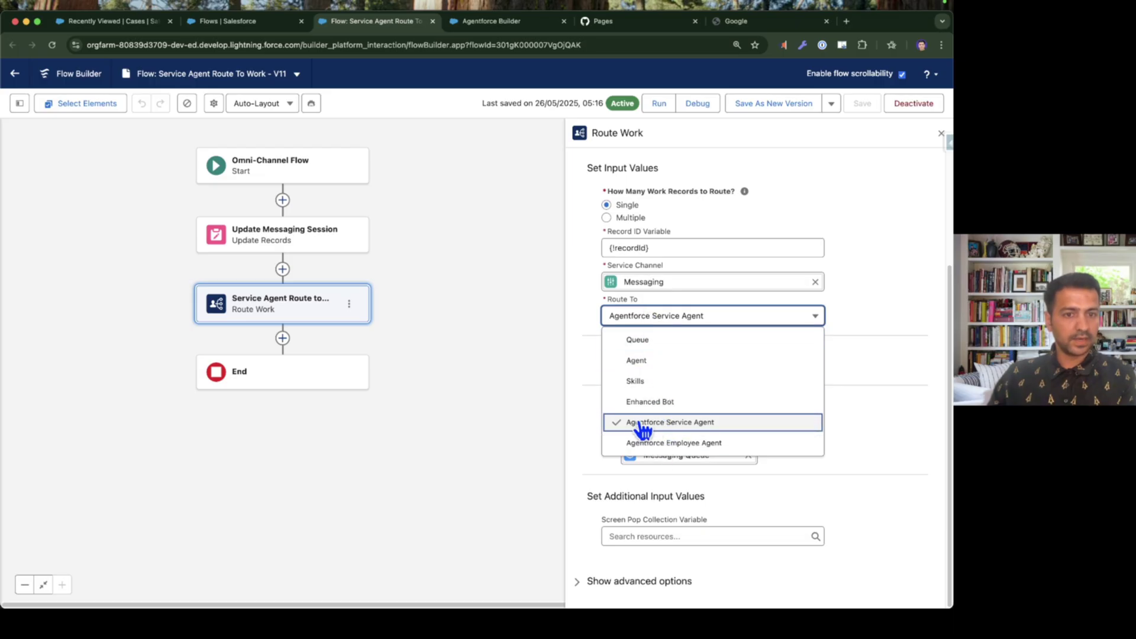
pyautogui.click(678, 423)
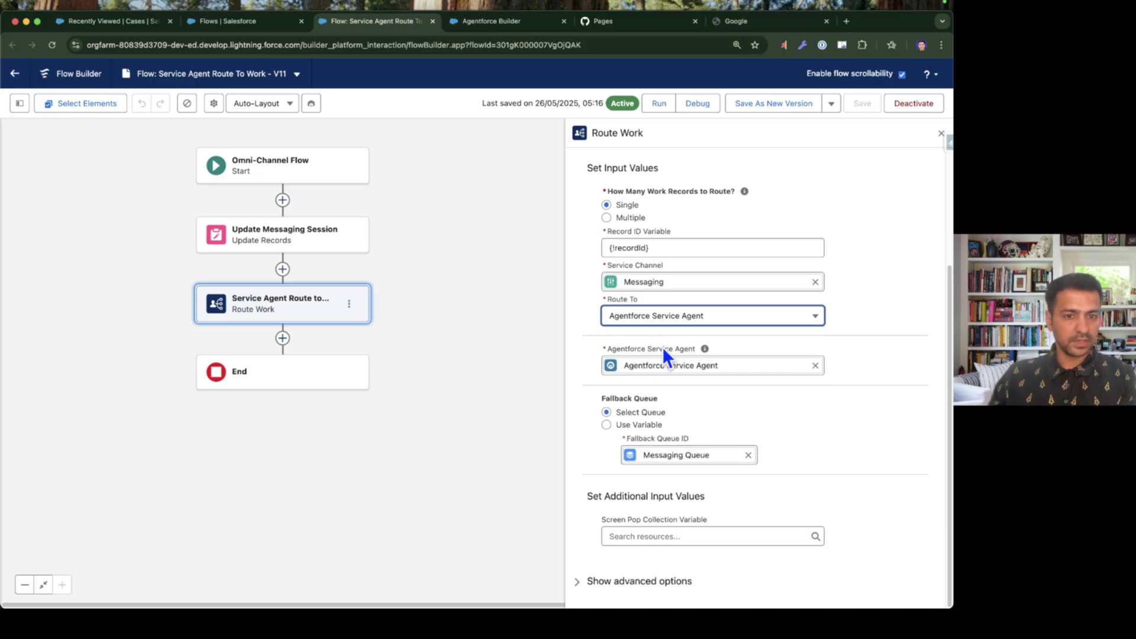
# - Replace the element's Agentforce Service Agent with Salesforce Codey and save the flow as a new version
pyautogui.click(815, 365)
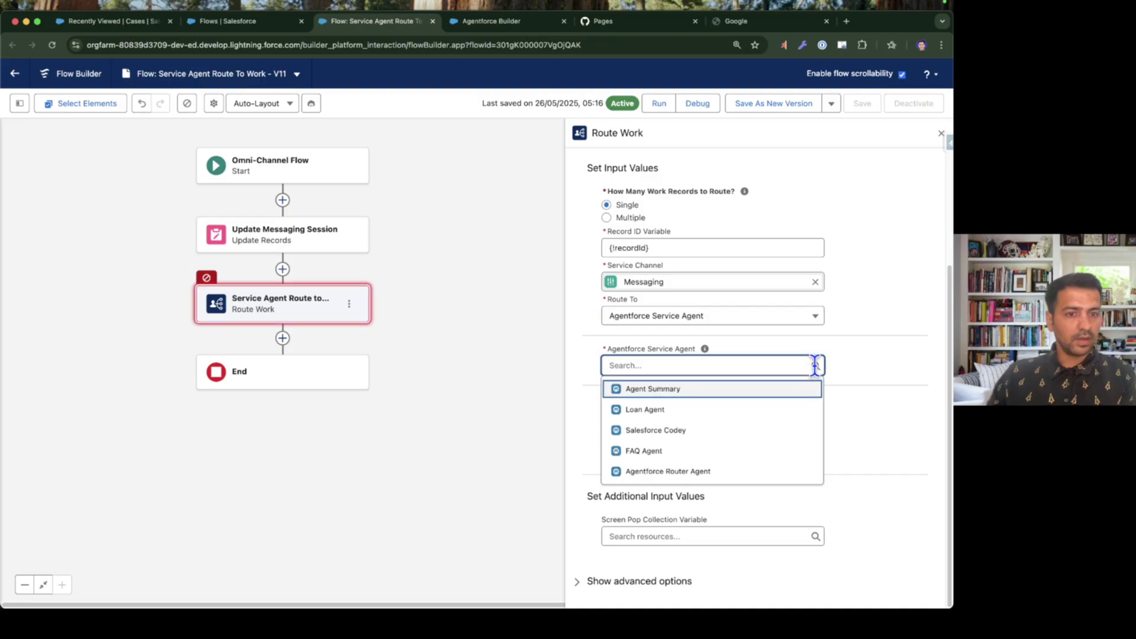
pyautogui.click(645, 432)
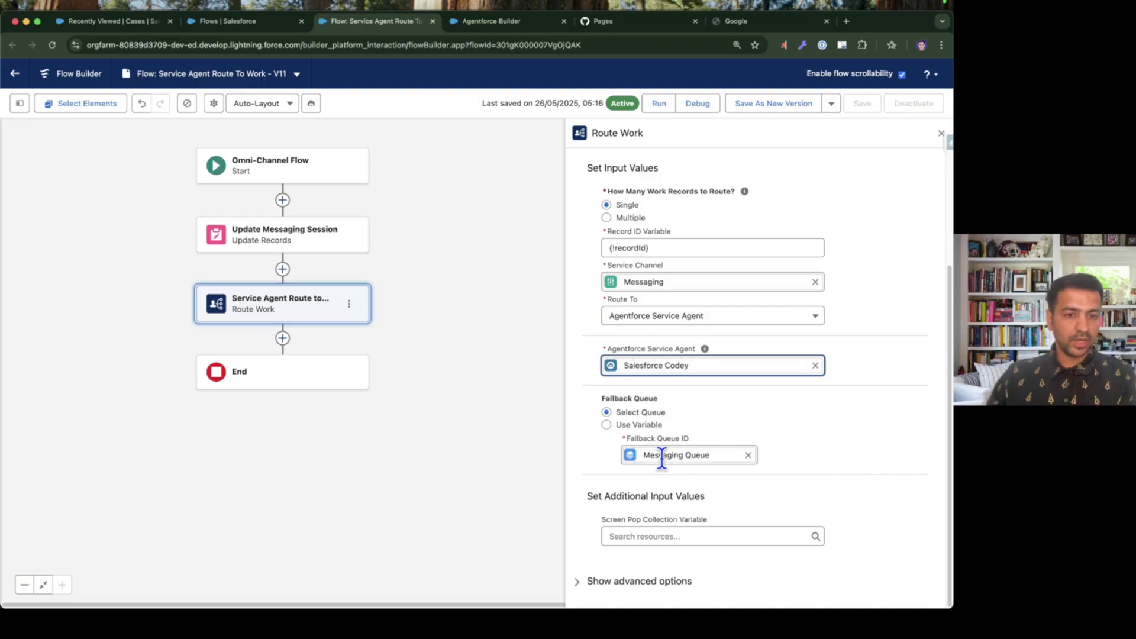
pyautogui.click(782, 104)
pyautogui.click(702, 435)
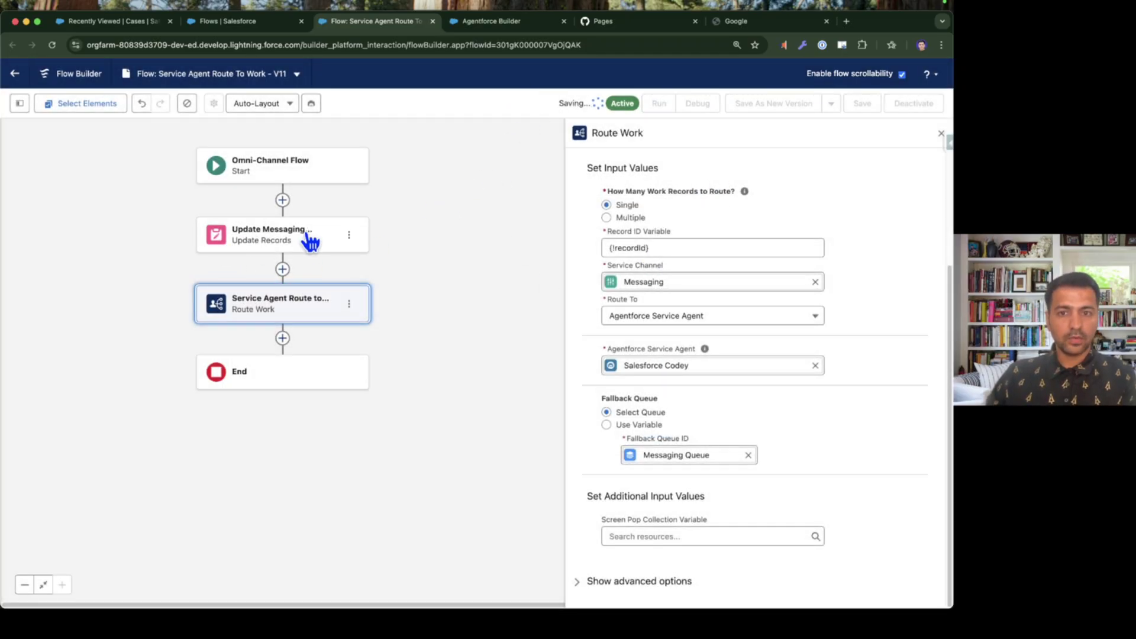
# - Open the Update Messaging Session element and examine the field values it sets on Messaging Session records
pyautogui.click(309, 239)
pyautogui.scroll(-1, 613, 506)
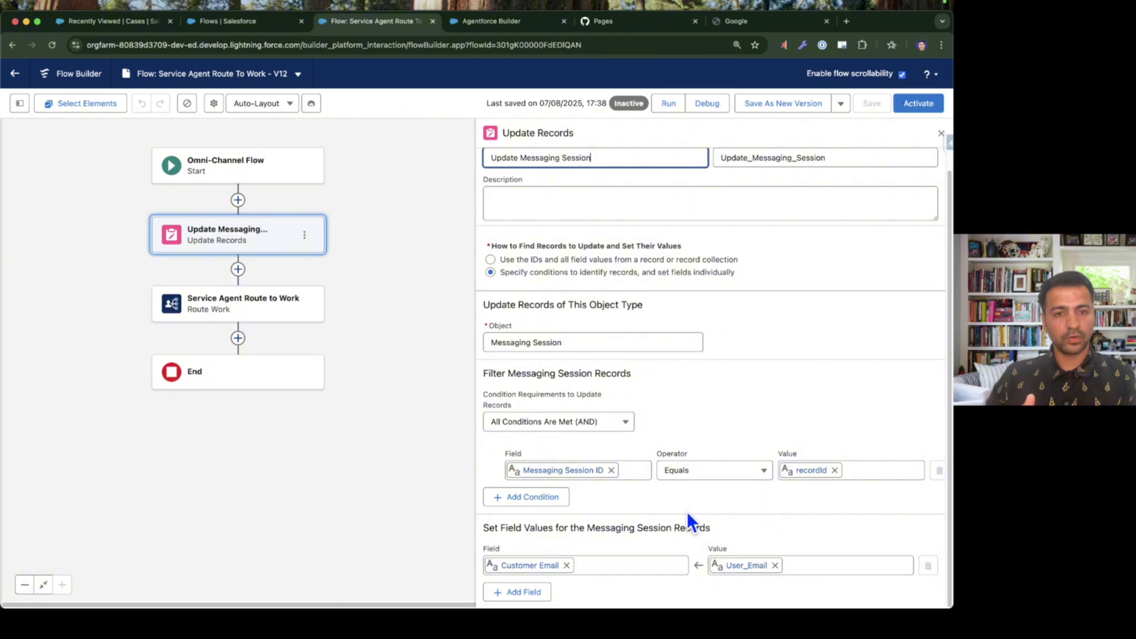
pyautogui.tripleClick(656, 527)
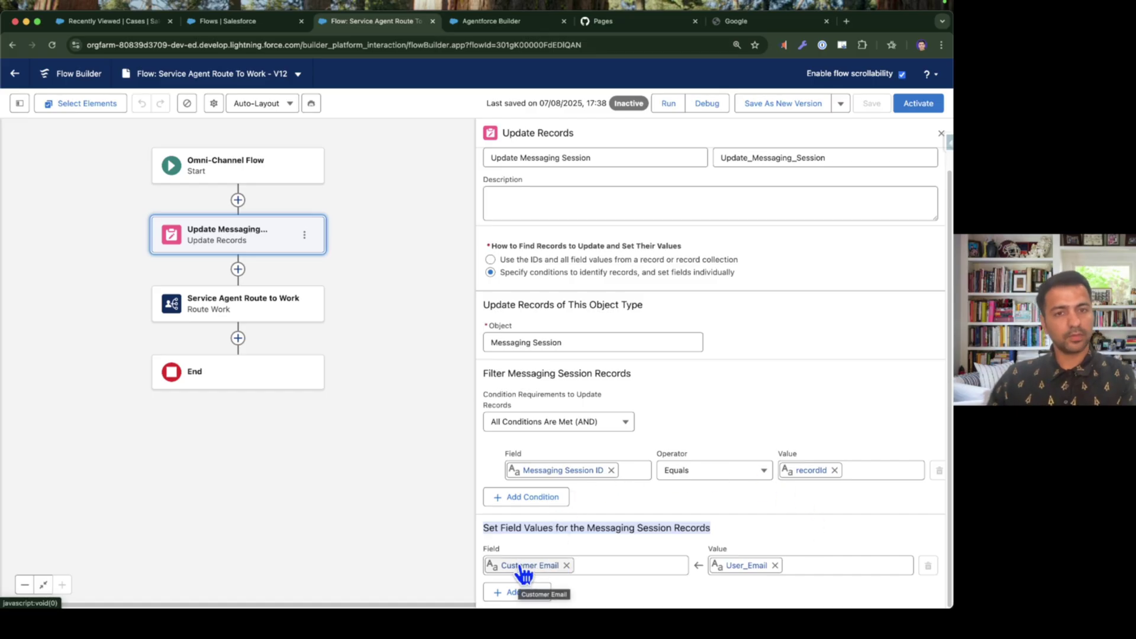
# - Activate the new version of the Service Agent Route To Work flow and close the element's properties
pyautogui.click(927, 107)
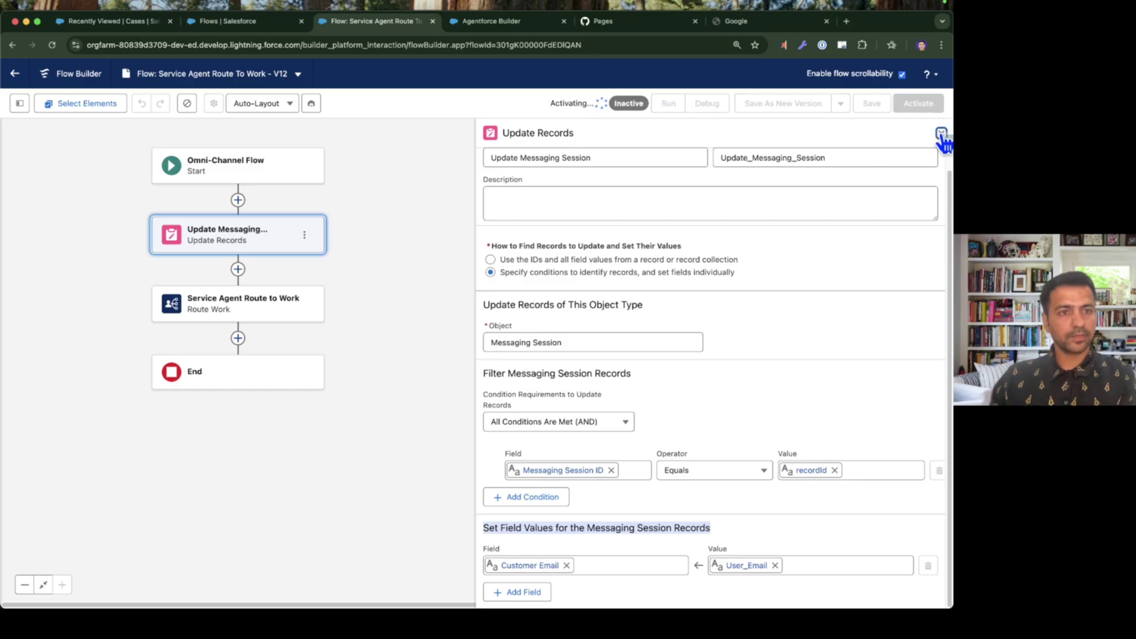
pyautogui.click(941, 134)
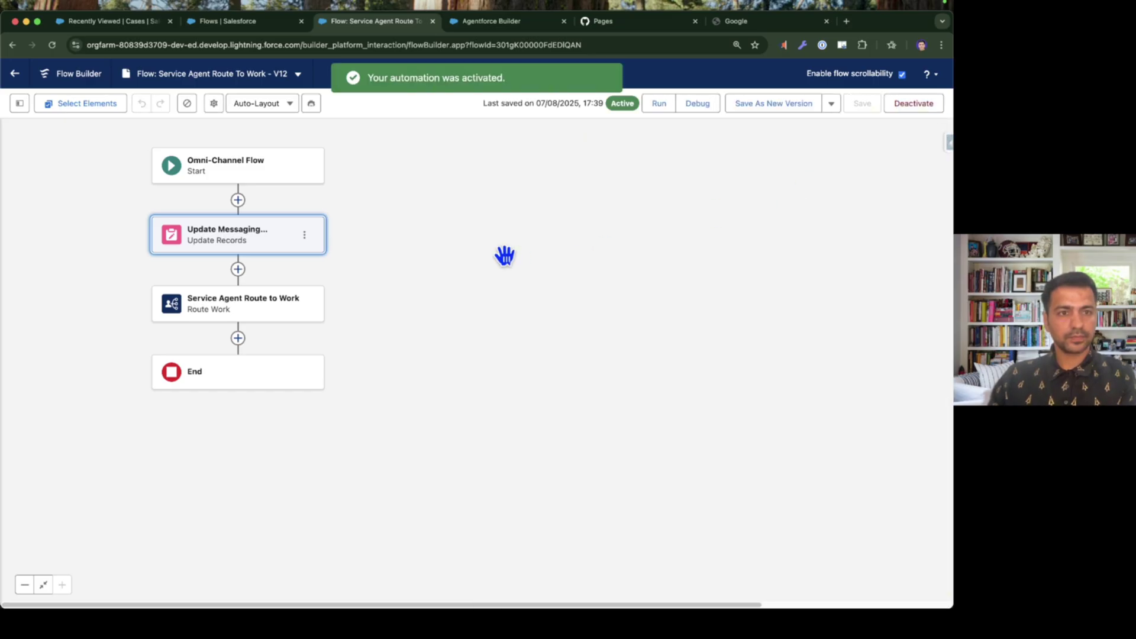
pyautogui.moveTo(505, 256); pyautogui.dragTo(685, 328)
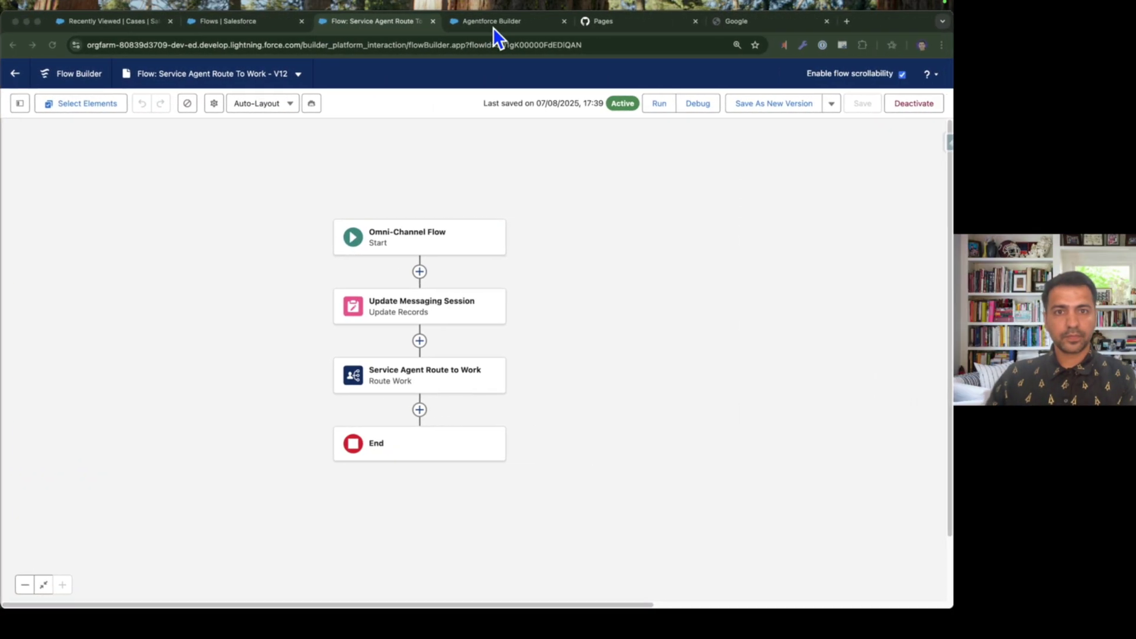
# - Check the inbound Omni-Channel flow in Salesforce Codey's connections in Agentforce Builder, and review the steps slide
pyautogui.click(494, 23)
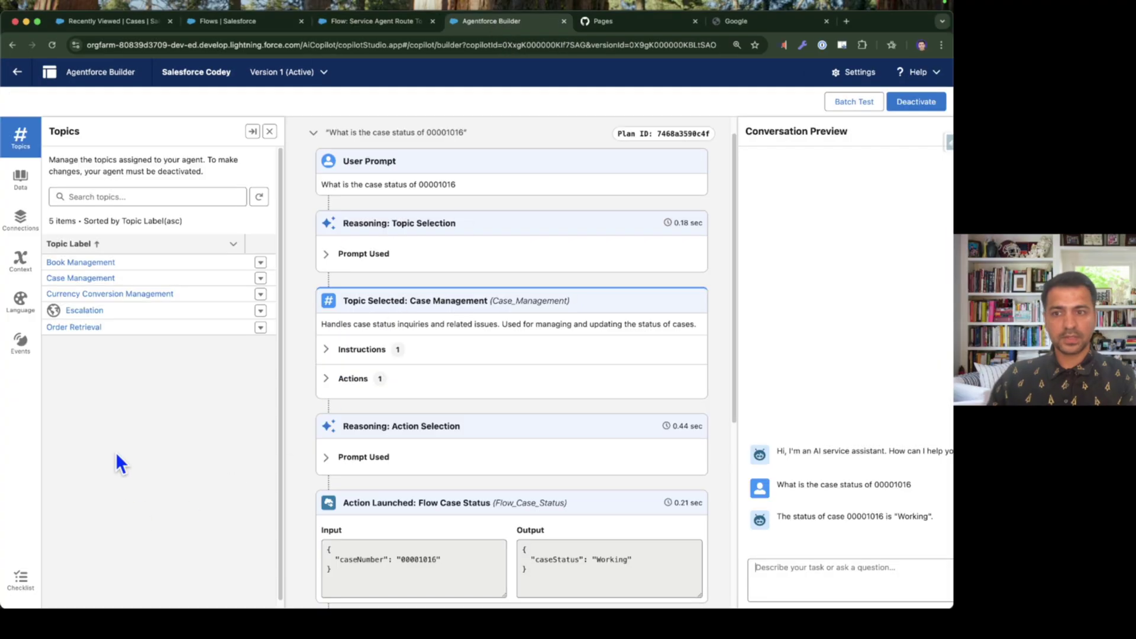
pyautogui.click(20, 219)
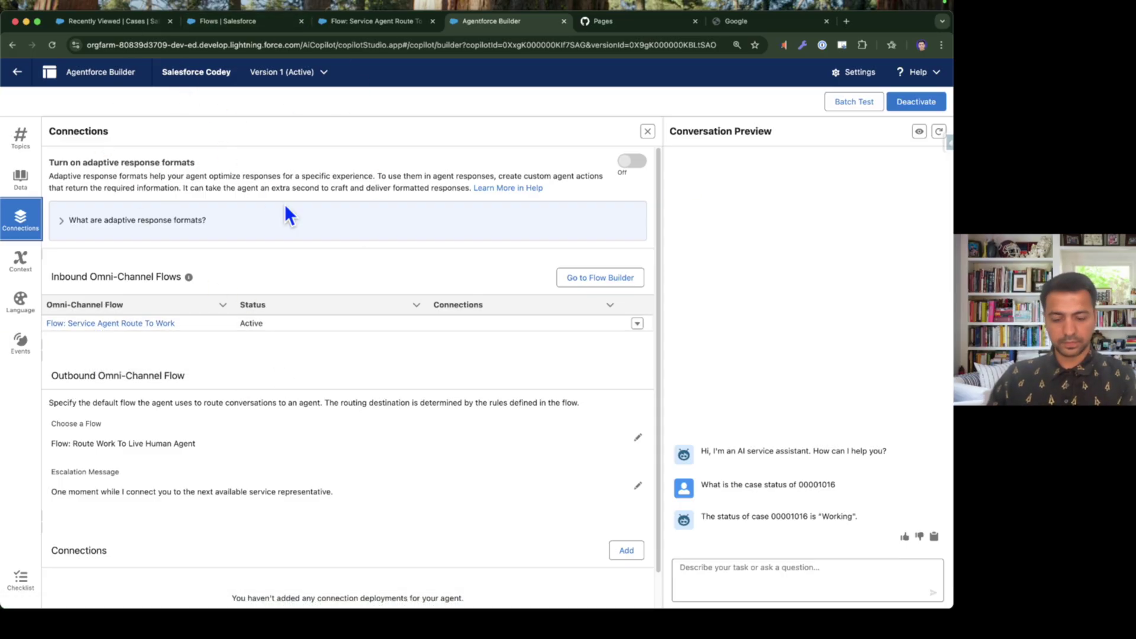
pyautogui.press('super+Tab')
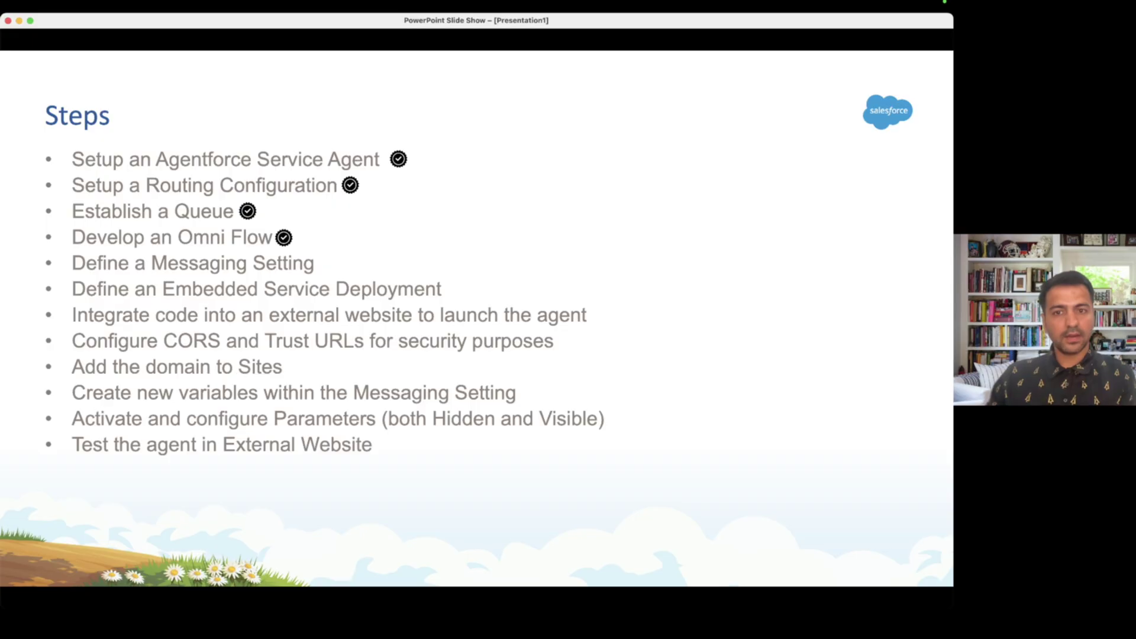
pyautogui.press('super+Tab')
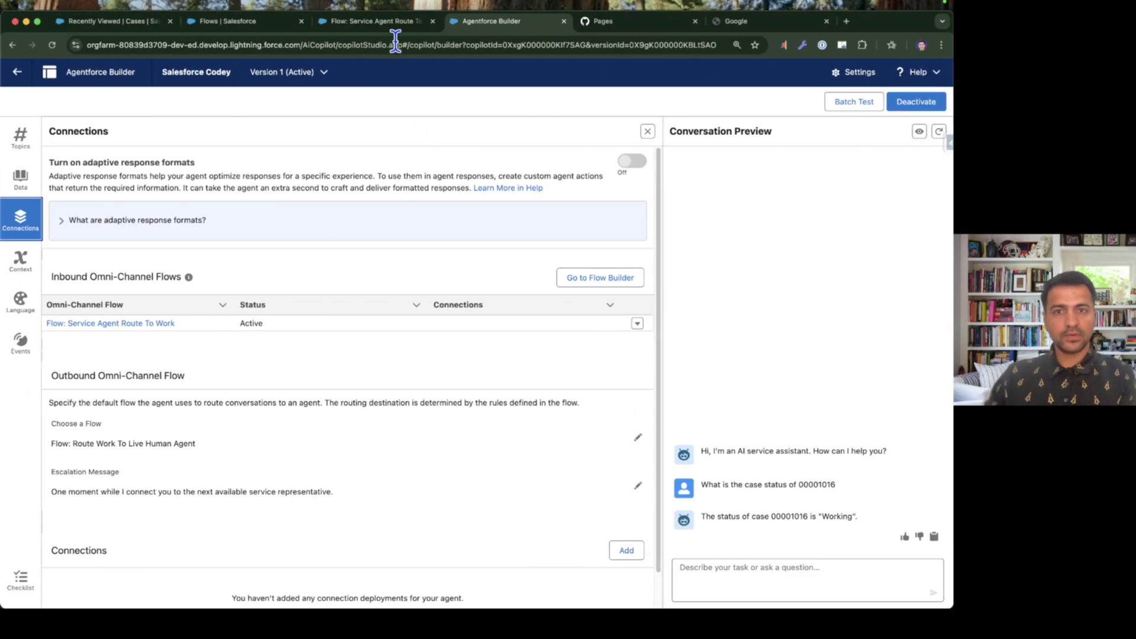
# - Return to the Setup tab, search for "messaging se" and open Messaging Settings
pyautogui.click(388, 22)
pyautogui.click(242, 22)
pyautogui.click(80, 133)
pyautogui.write('messaging se')
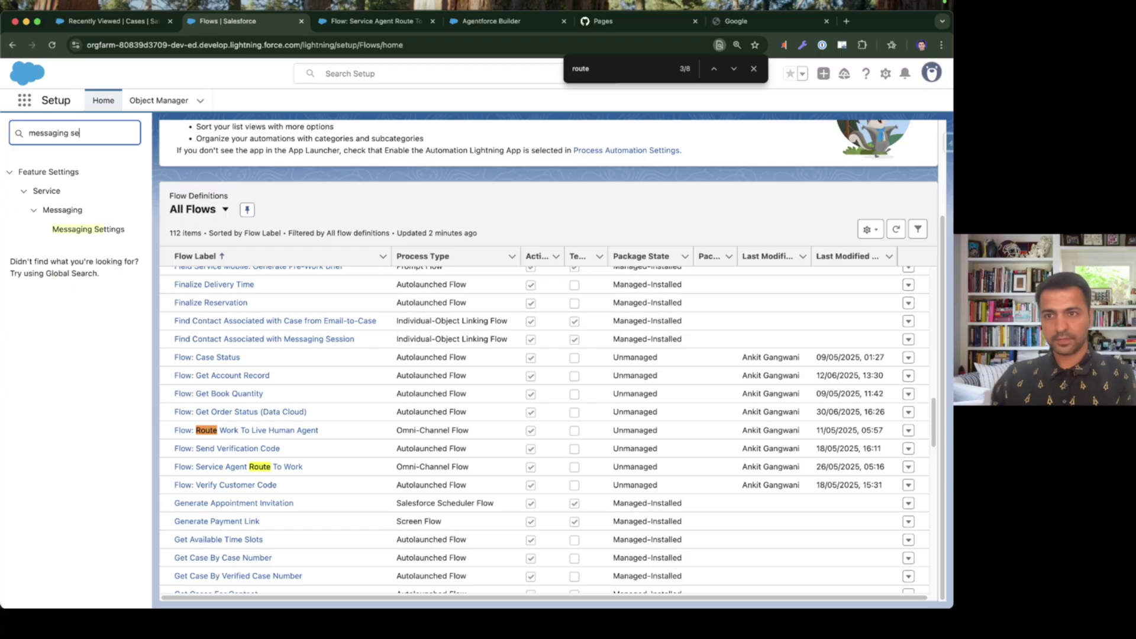
pyautogui.click(100, 235)
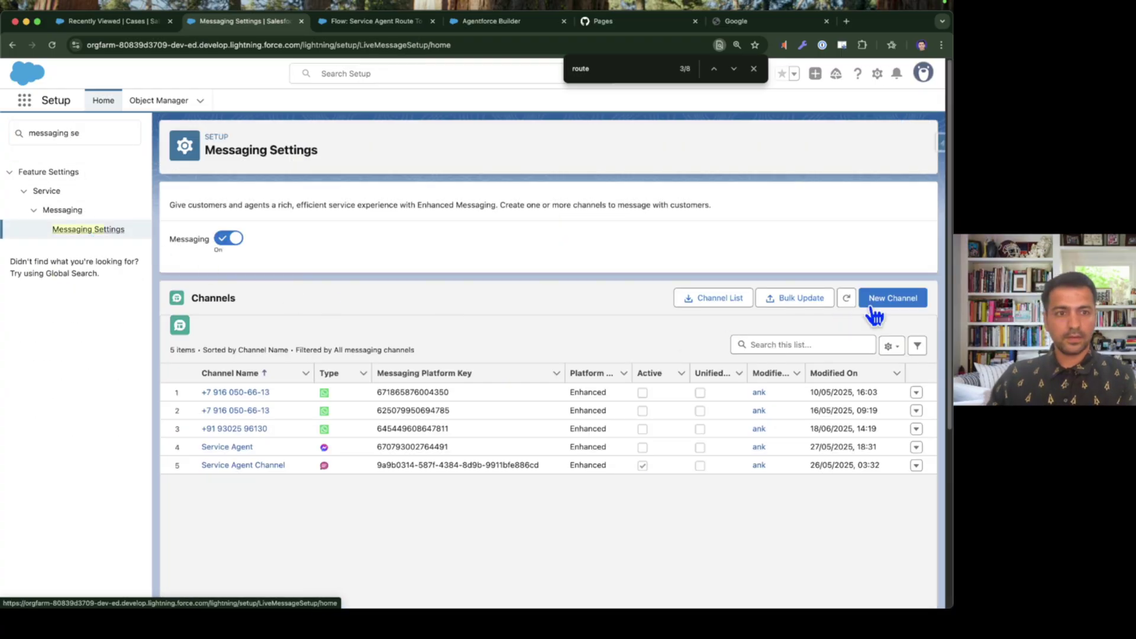
# - Start a new messaging channel of the type Messaging for In-App and Web
pyautogui.click(912, 299)
pyautogui.click(645, 486)
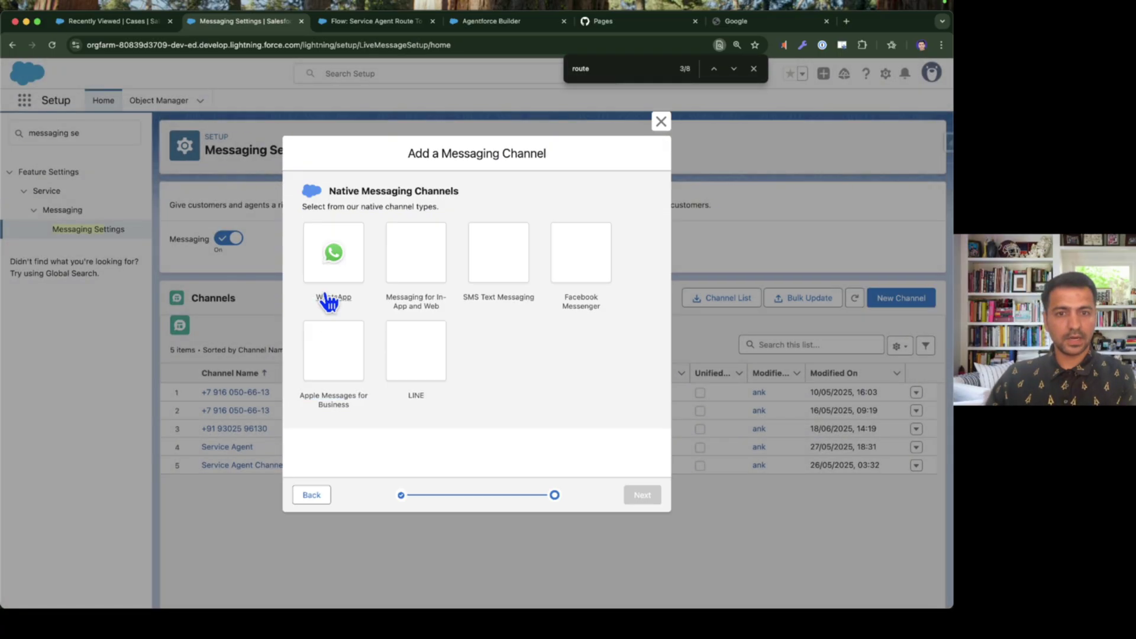
pyautogui.click(425, 305)
# - Name the channel "Github Messaging Setting", with the developer name Github_Messaging_Setting
pyautogui.click(377, 276)
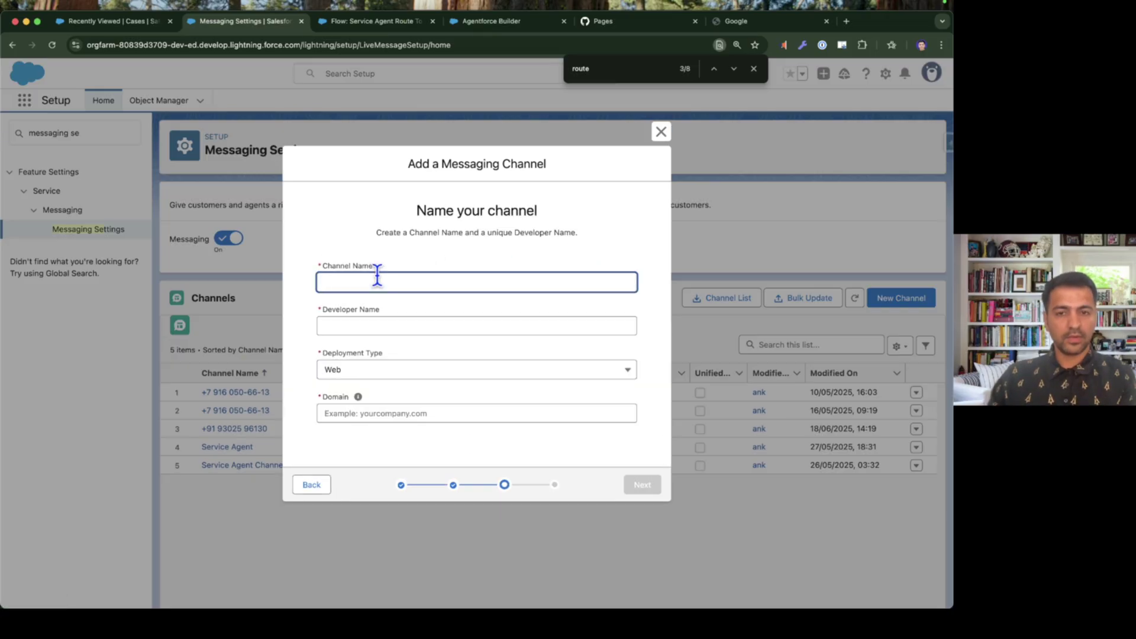
pyautogui.write('Github Messag')
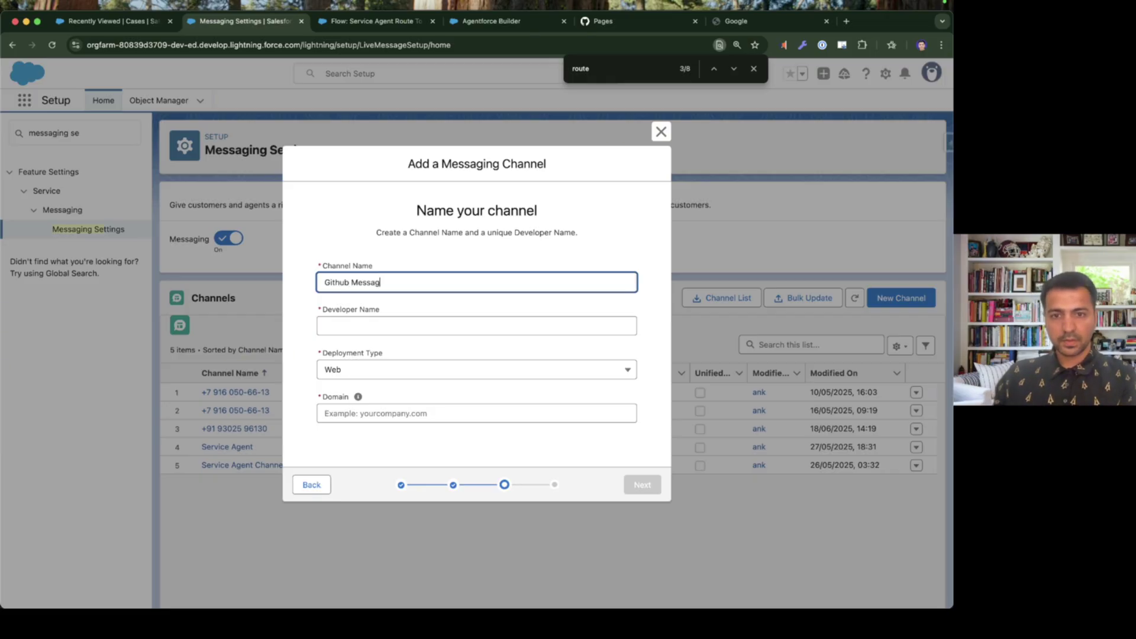
pyautogui.press('Tab')
pyautogui.press('Tab')
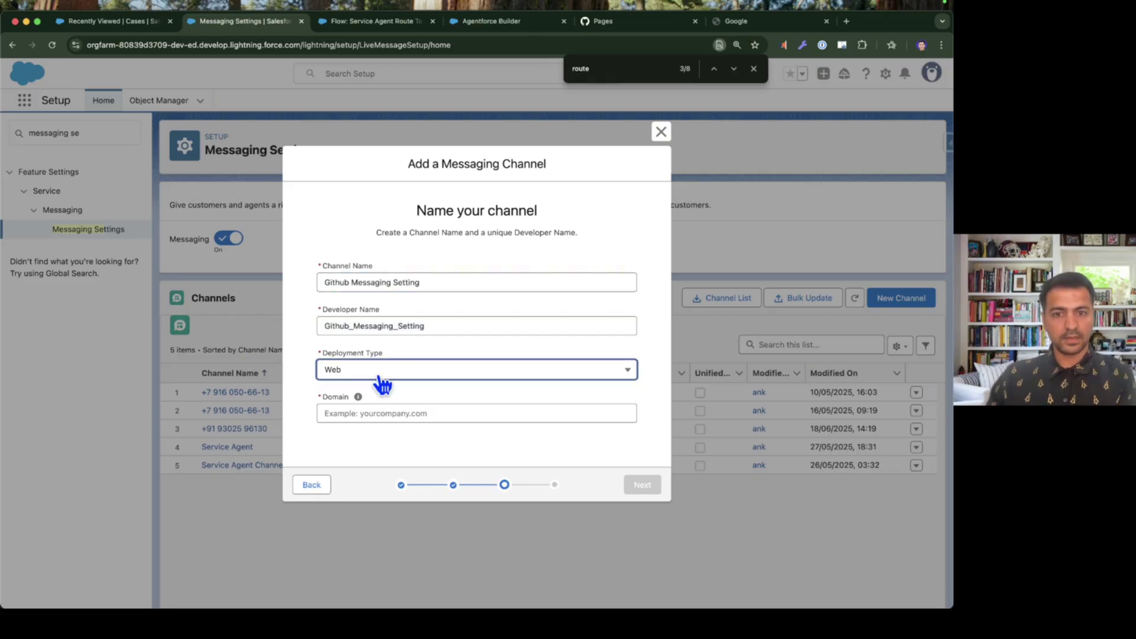
# - Copy the site address from the GitHub Pages tab, enter it as the channel's domain trimmed to github.com, and continue
pyautogui.click(379, 414)
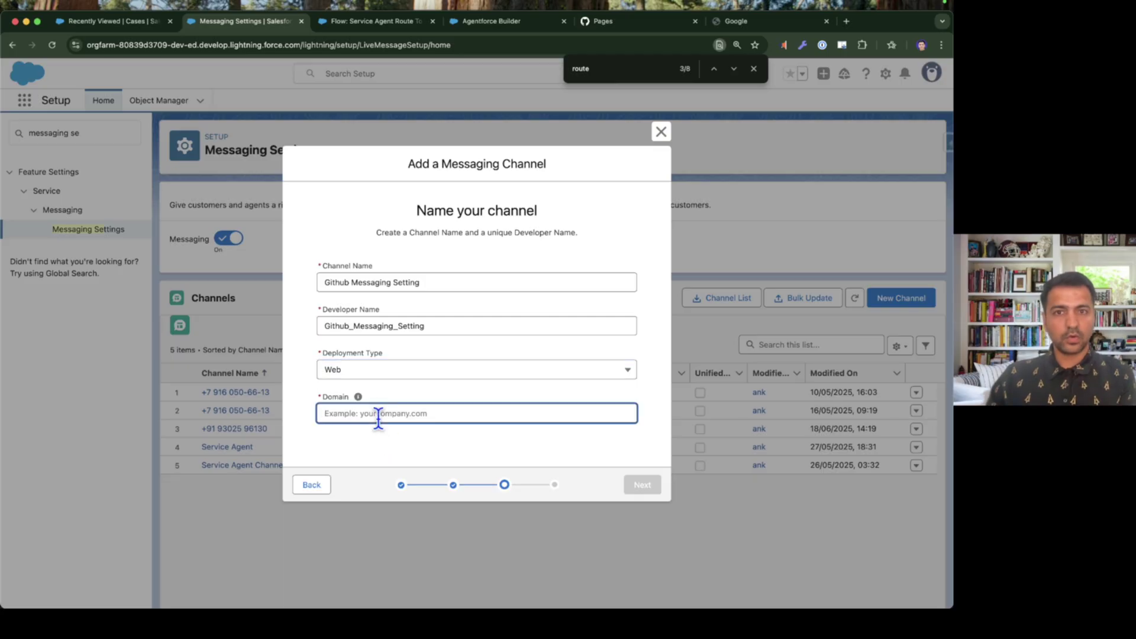
pyautogui.click(610, 19)
pyautogui.click(124, 50)
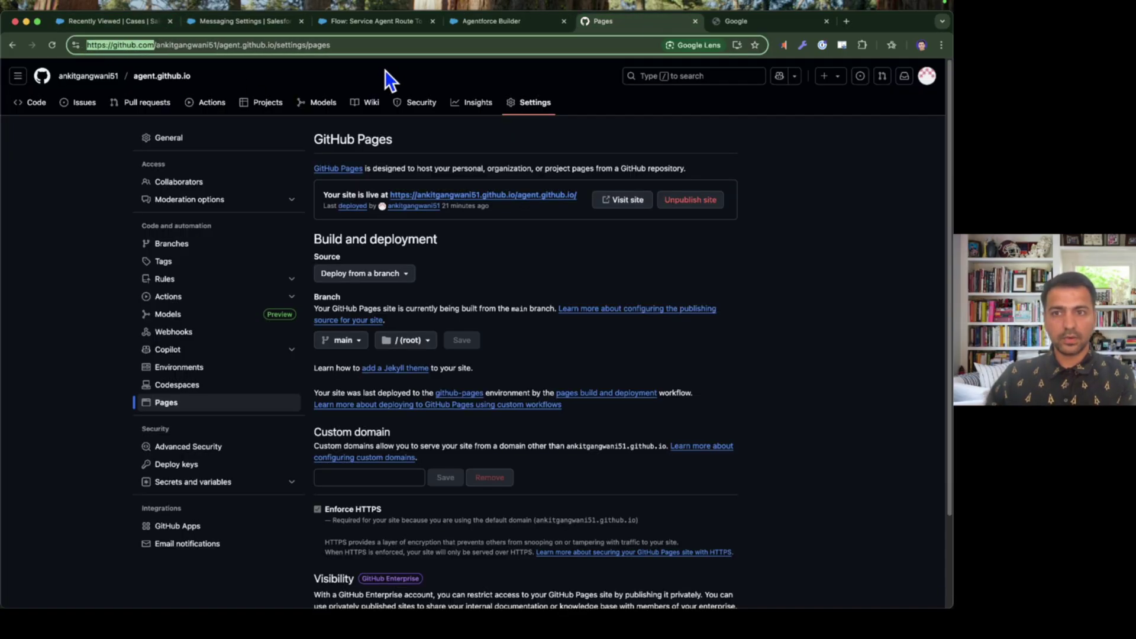
pyautogui.click(513, 20)
pyautogui.click(278, 21)
pyautogui.write('https://github.com/')
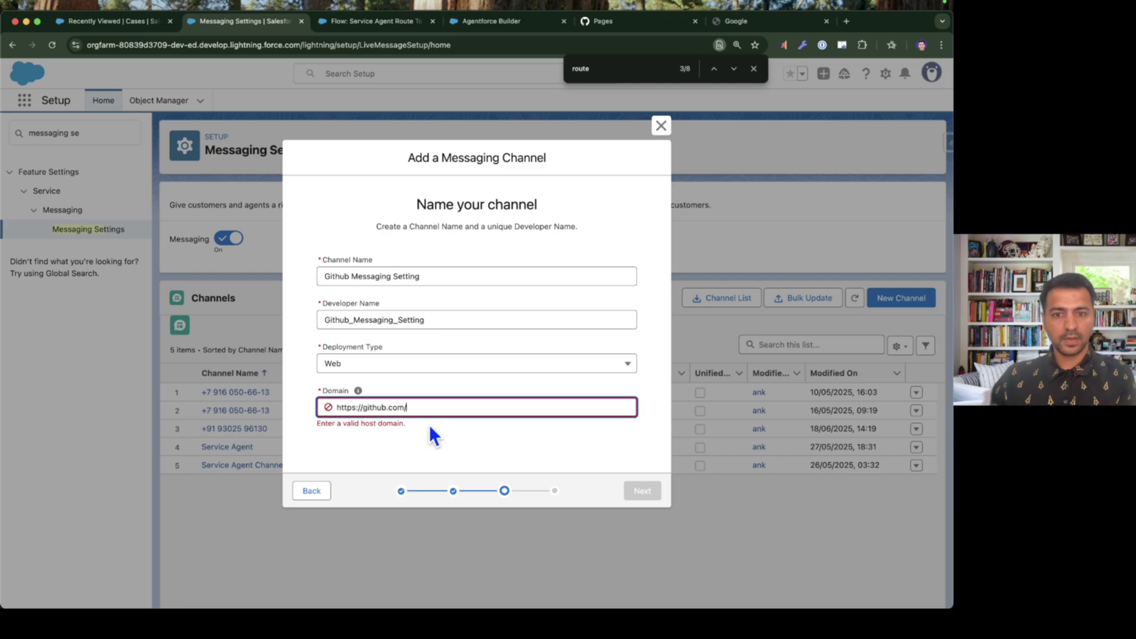
pyautogui.press('Delete')
pyautogui.press('Delete')
pyautogui.press('Delete')
pyautogui.press('Delete')
pyautogui.press('Delete')
pyautogui.press('Delete')
pyautogui.press('Delete')
pyautogui.press('Delete')
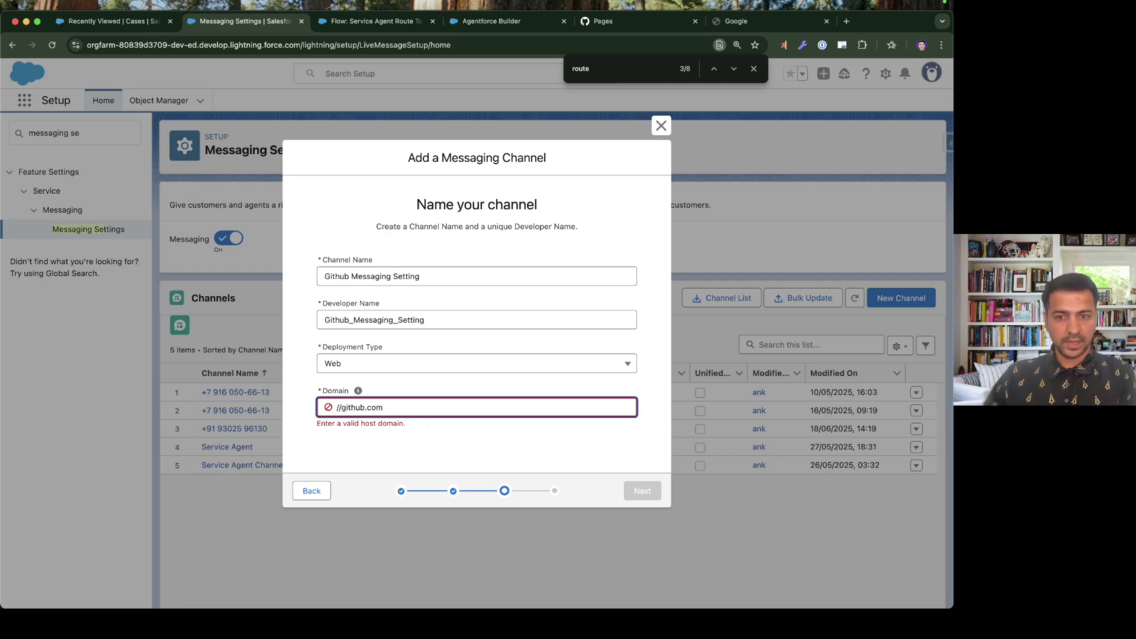
pyautogui.click(645, 486)
# - Set the channel's routing type to Omni-Flow and choose the flow Service Agent Route To Work
pyautogui.click(406, 310)
pyautogui.click(367, 371)
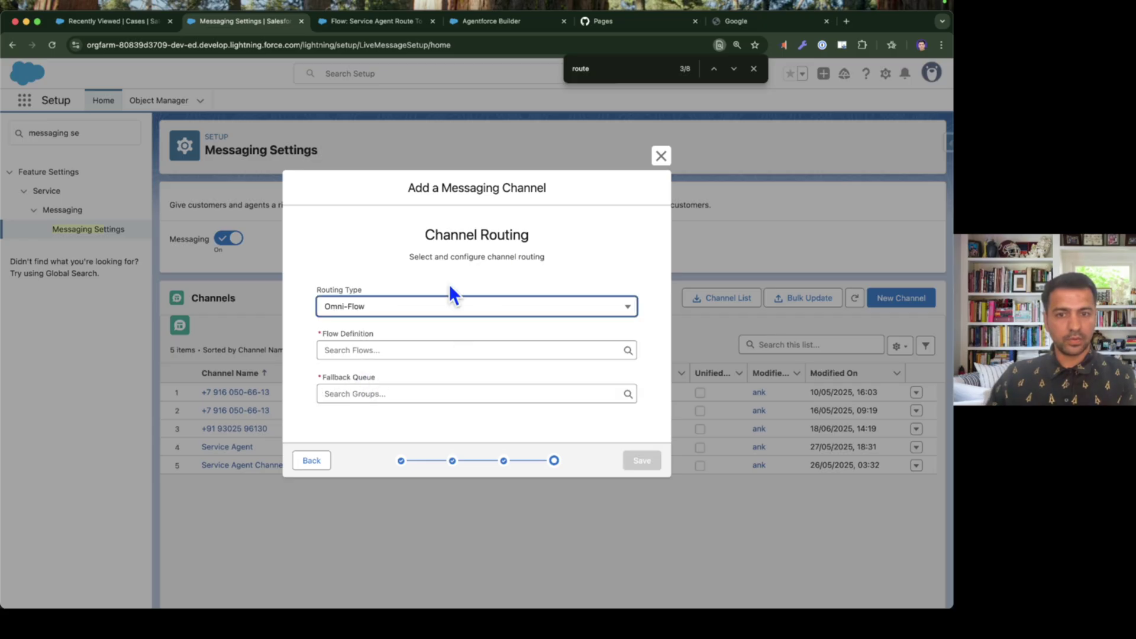
pyautogui.click(373, 351)
pyautogui.write('route')
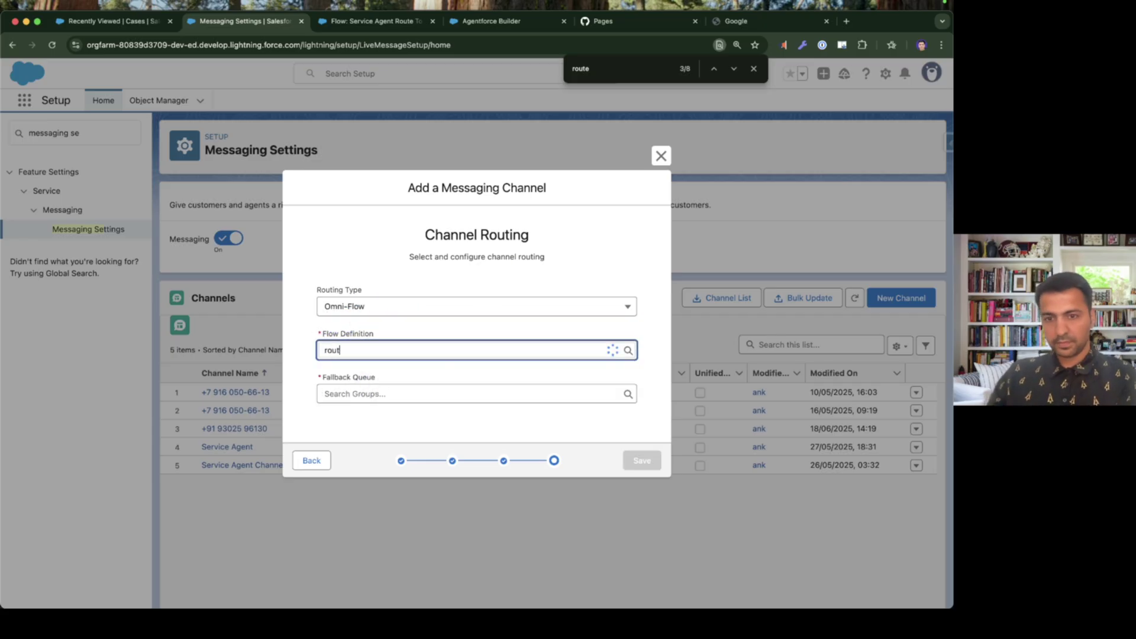
pyautogui.click(383, 371)
# - Choose Messaging Queue as the fallback queue, save the new channel and close the browser's find bar
pyautogui.click(386, 394)
pyautogui.write('messag')
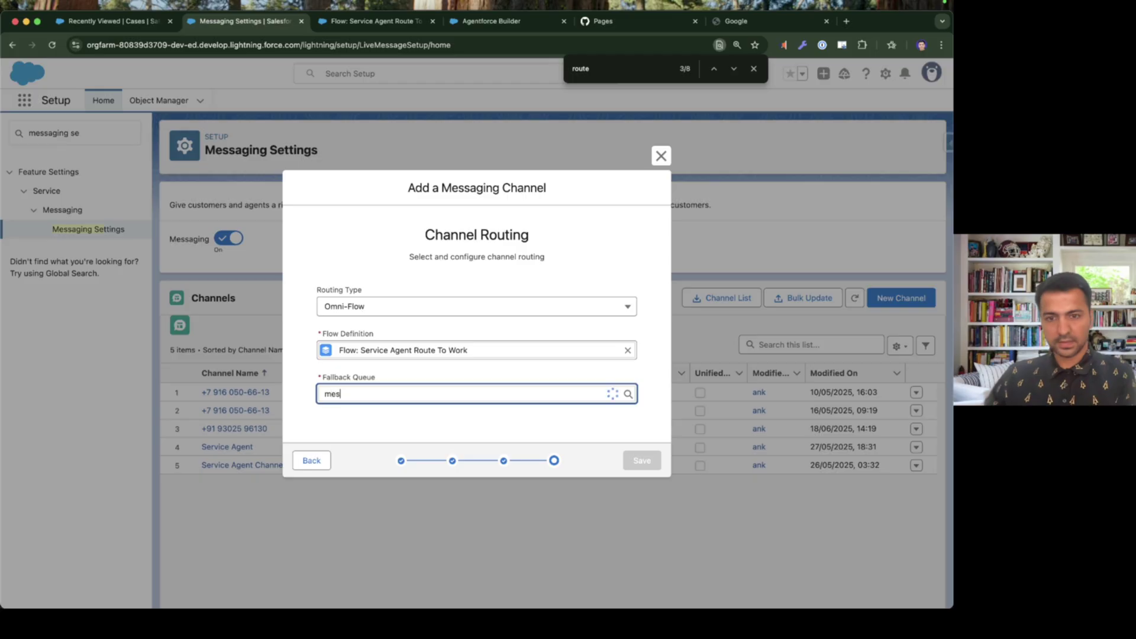
pyautogui.click(386, 414)
pyautogui.click(644, 463)
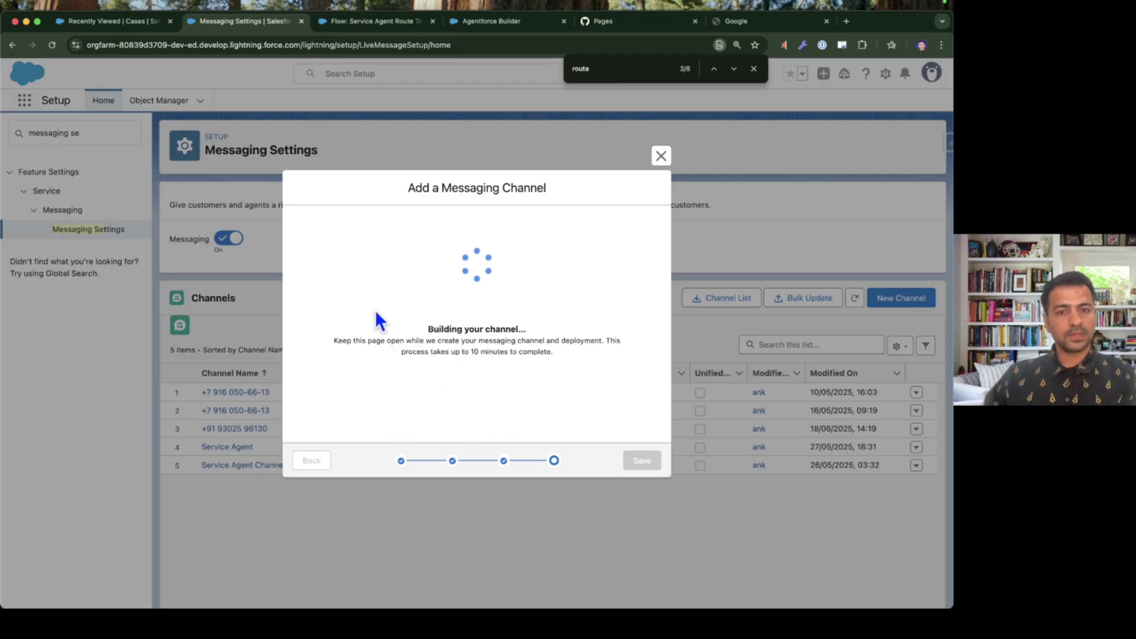
pyautogui.click(754, 68)
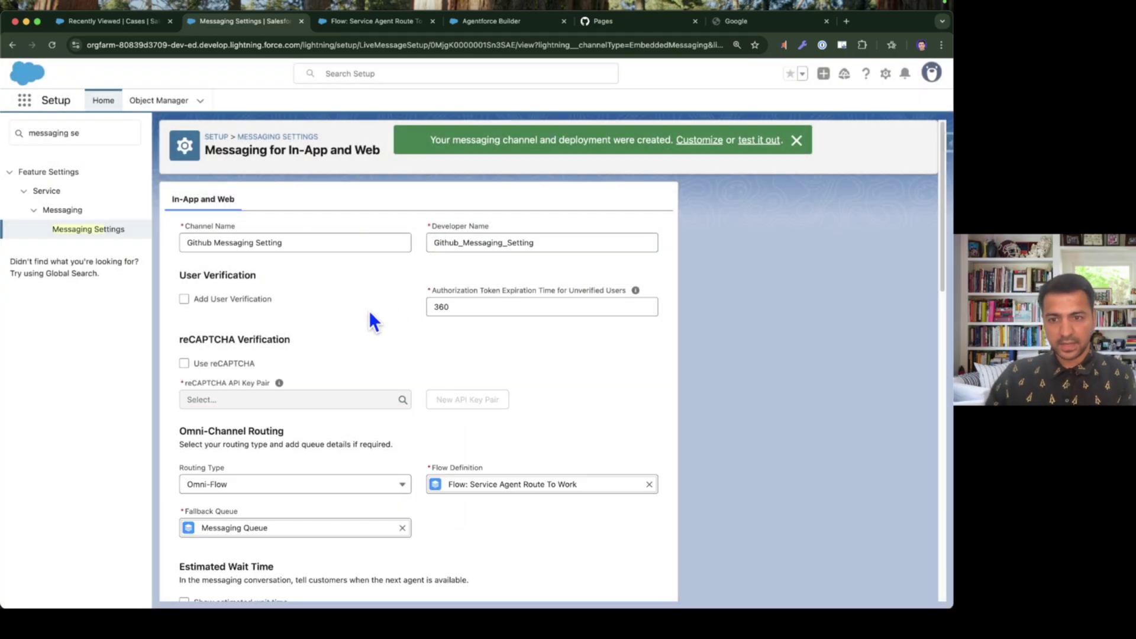
# - Review the new channel's settings, including customer inactivity, attachments and transcript downloads, and dismiss the creation notice
pyautogui.scroll(-5, 358, 309)
pyautogui.scroll(-10, 358, 309)
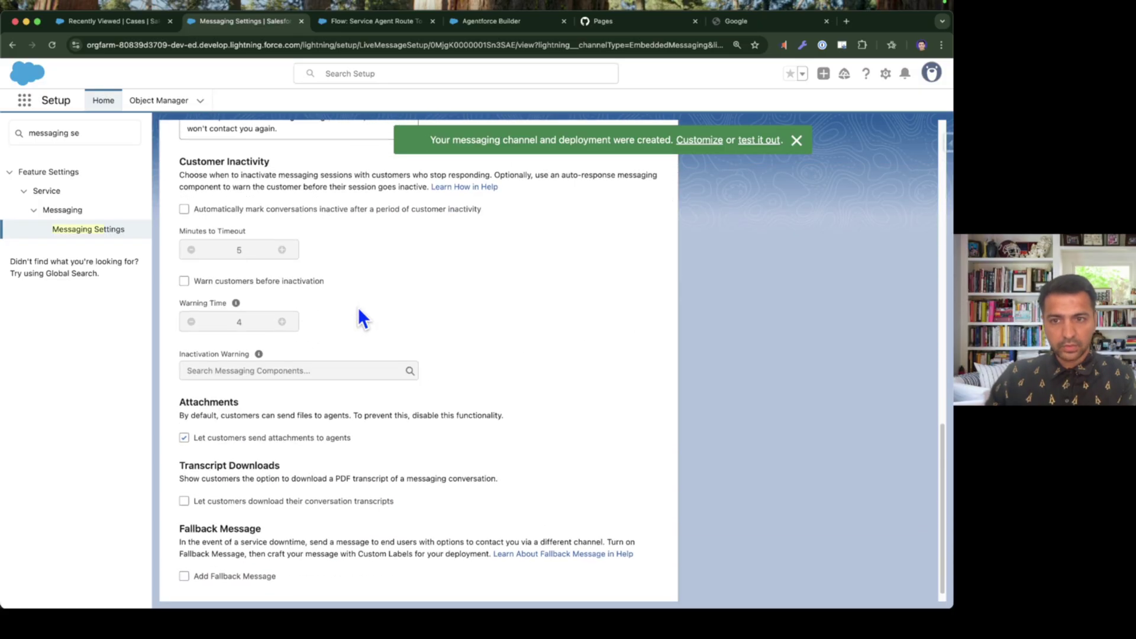
pyautogui.scroll(1, 397, 307)
pyautogui.moveTo(176, 204); pyautogui.dragTo(292, 211)
pyautogui.scroll(-1, 387, 304)
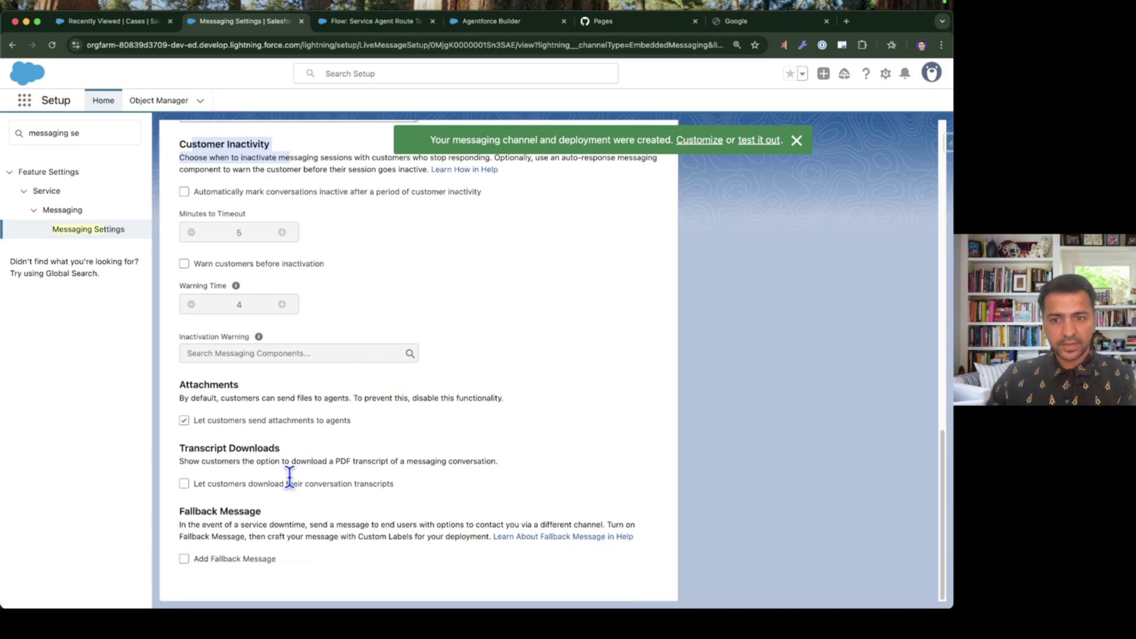
pyautogui.scroll(15, 309, 512)
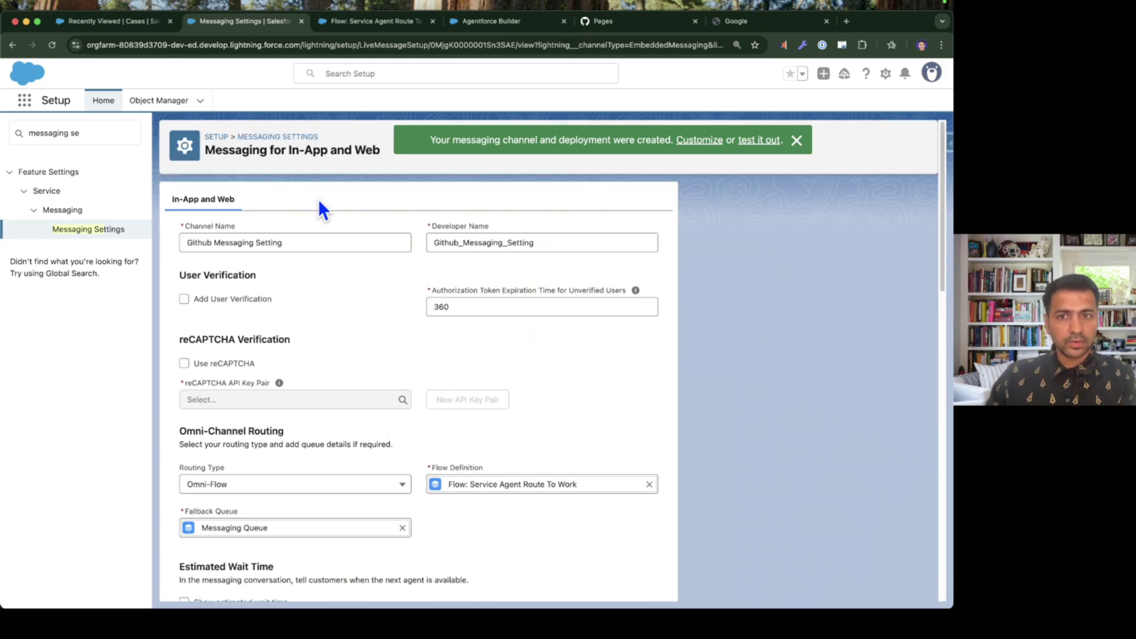
pyautogui.click(796, 139)
pyautogui.press('super+Tab')
pyautogui.press('Right')
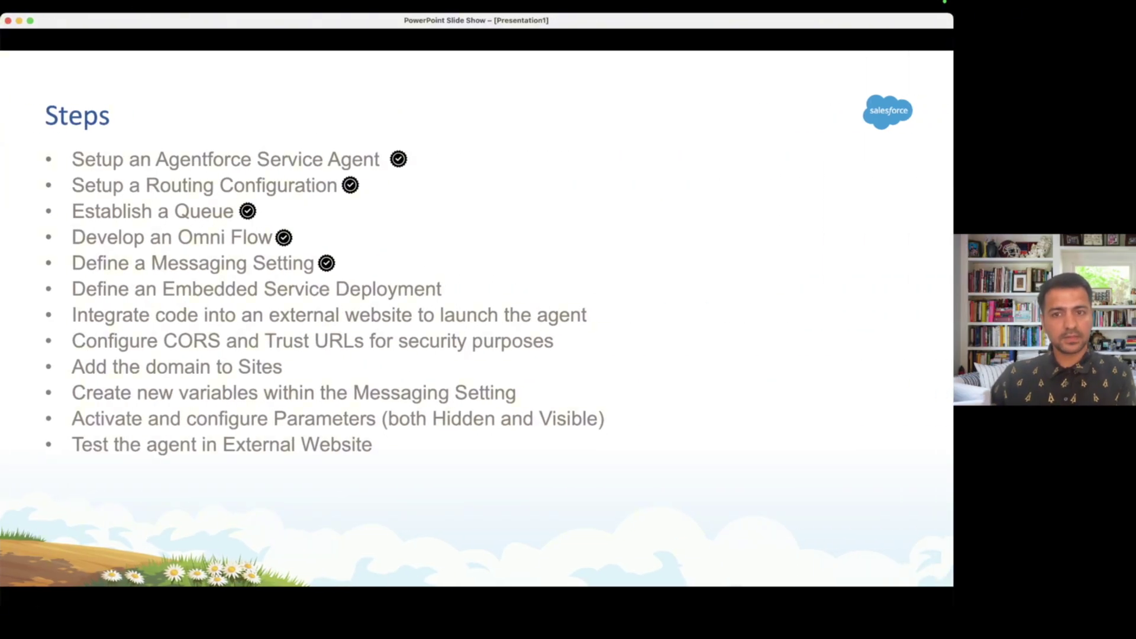
pyautogui.press('super+Tab')
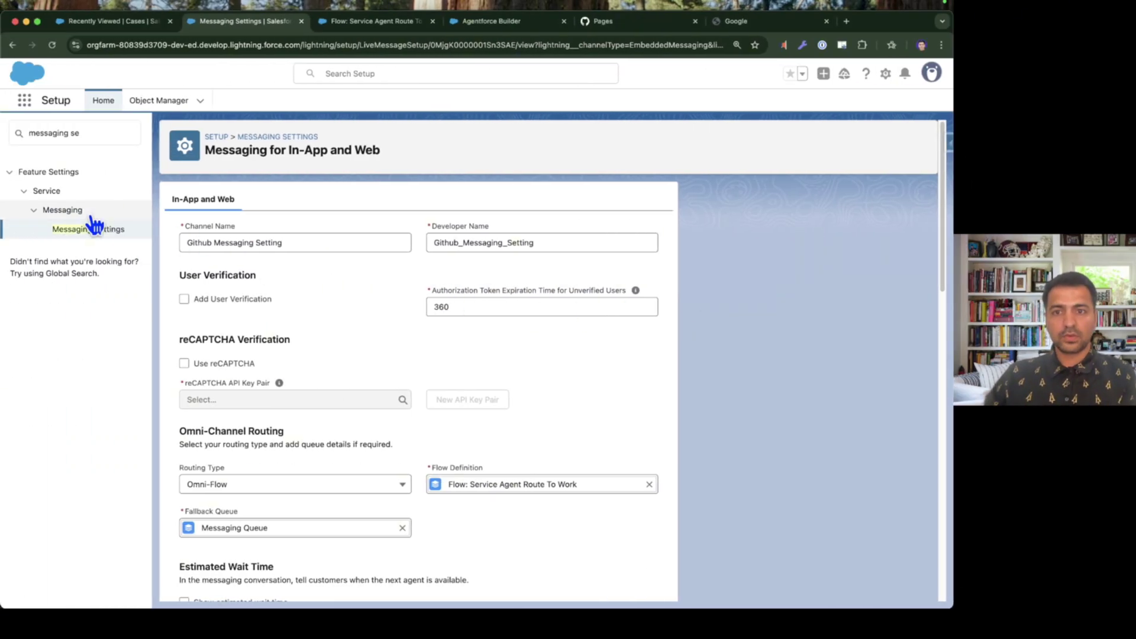
# - Open the Github Messaging Setting channel from the Messaging Settings list and check its Omni-Channel routing
pyautogui.click(88, 231)
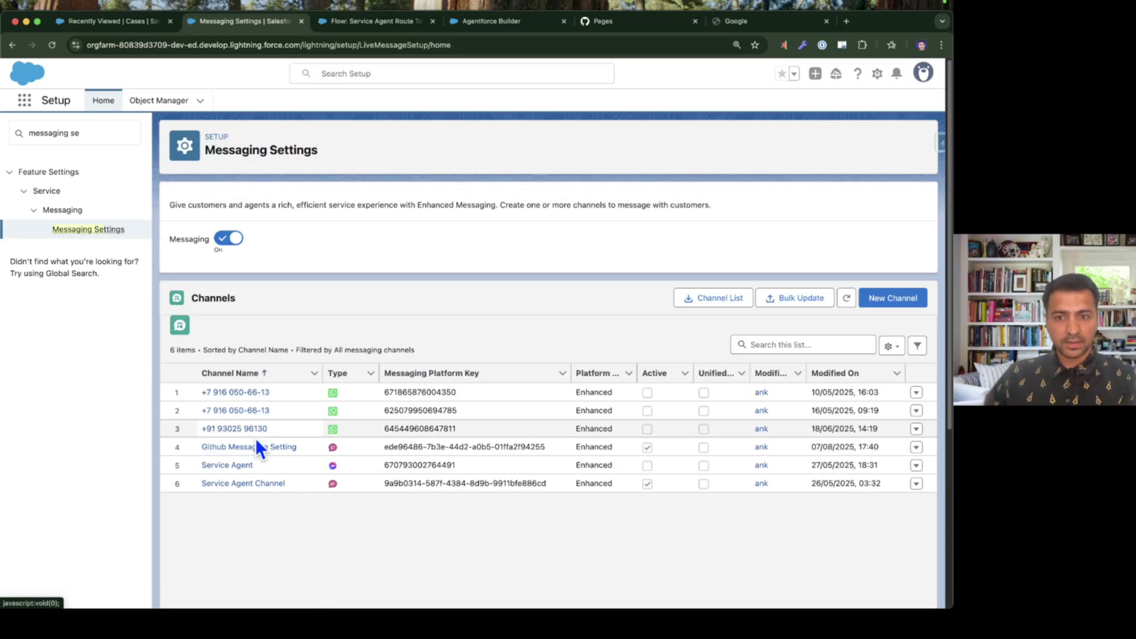
pyautogui.click(258, 449)
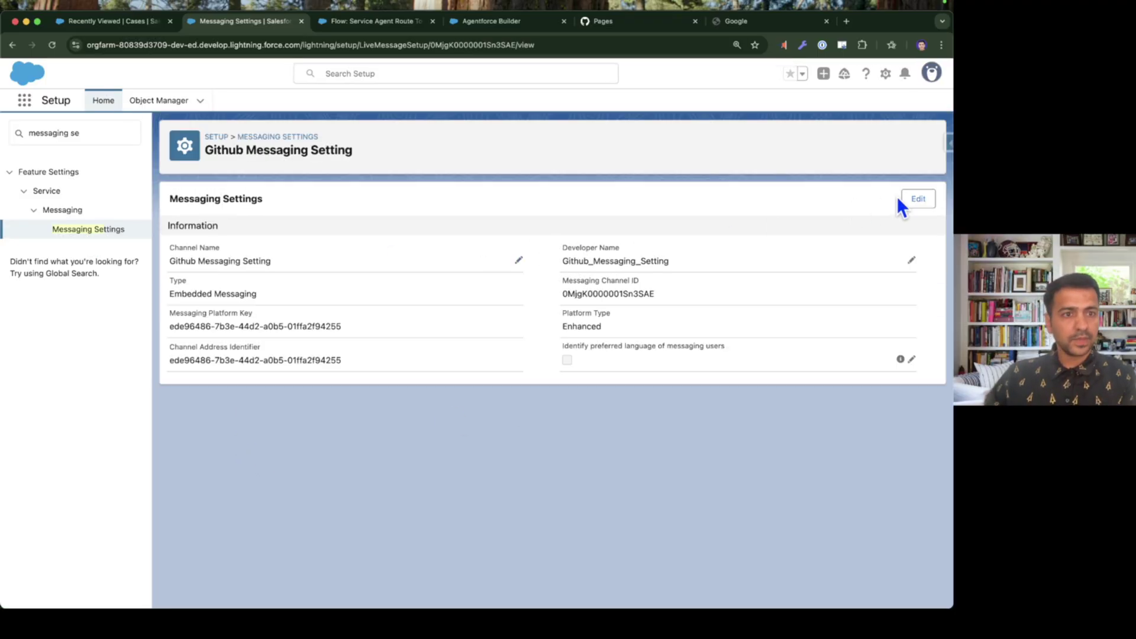
pyautogui.scroll(-5, 516, 270)
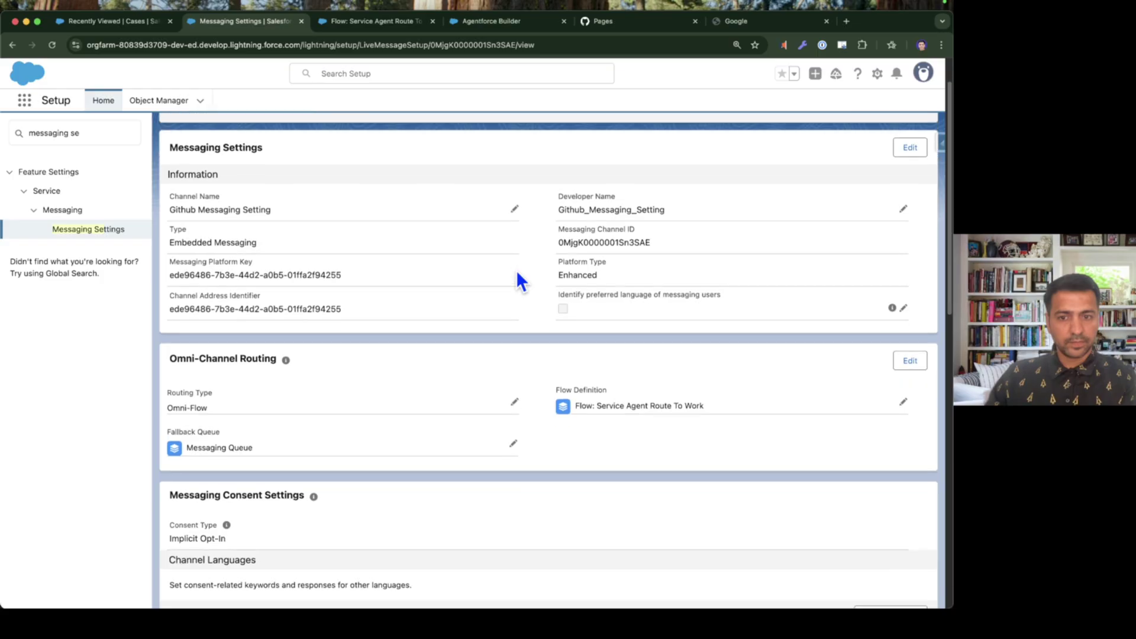
pyautogui.scroll(5, 516, 273)
# - Search Setup for "embedded", open Embedded Service Deployments and look over the Github_Messaging_Setting deployment
pyautogui.tripleClick(100, 133)
pyautogui.write('embedded')
pyautogui.click(88, 256)
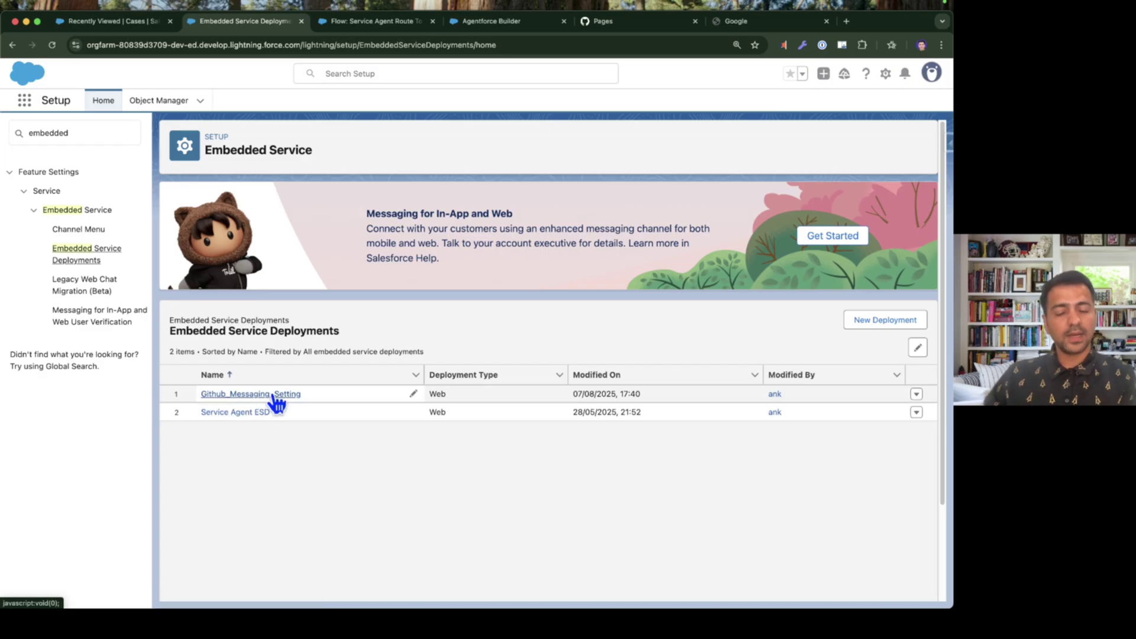
pyautogui.click(275, 397)
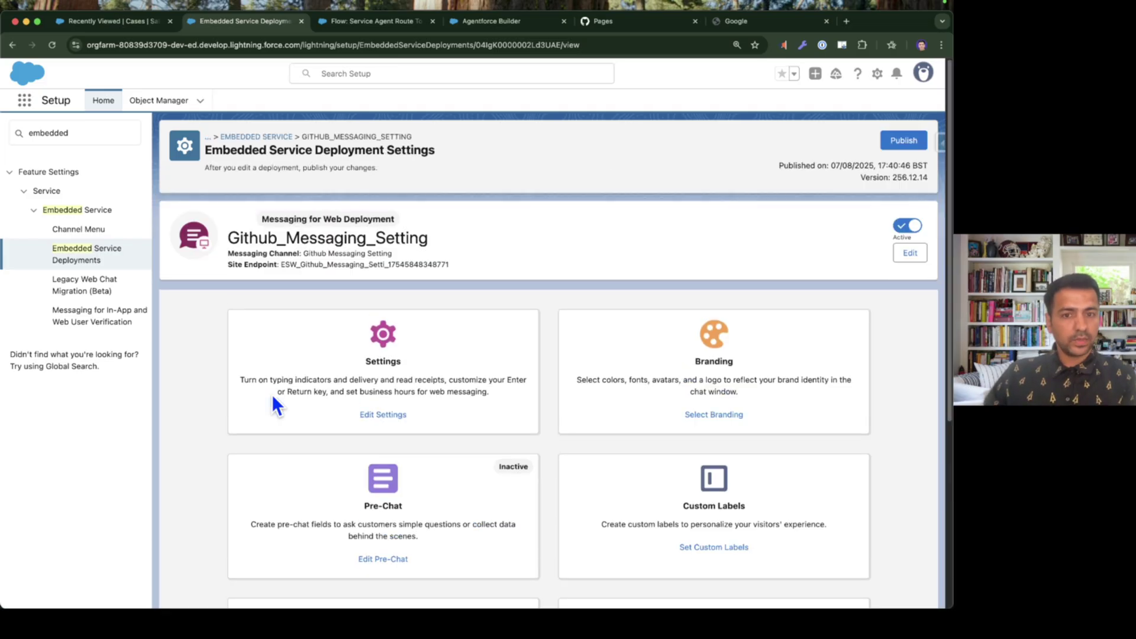
pyautogui.scroll(-5, 462, 277)
pyautogui.scroll(5, 464, 280)
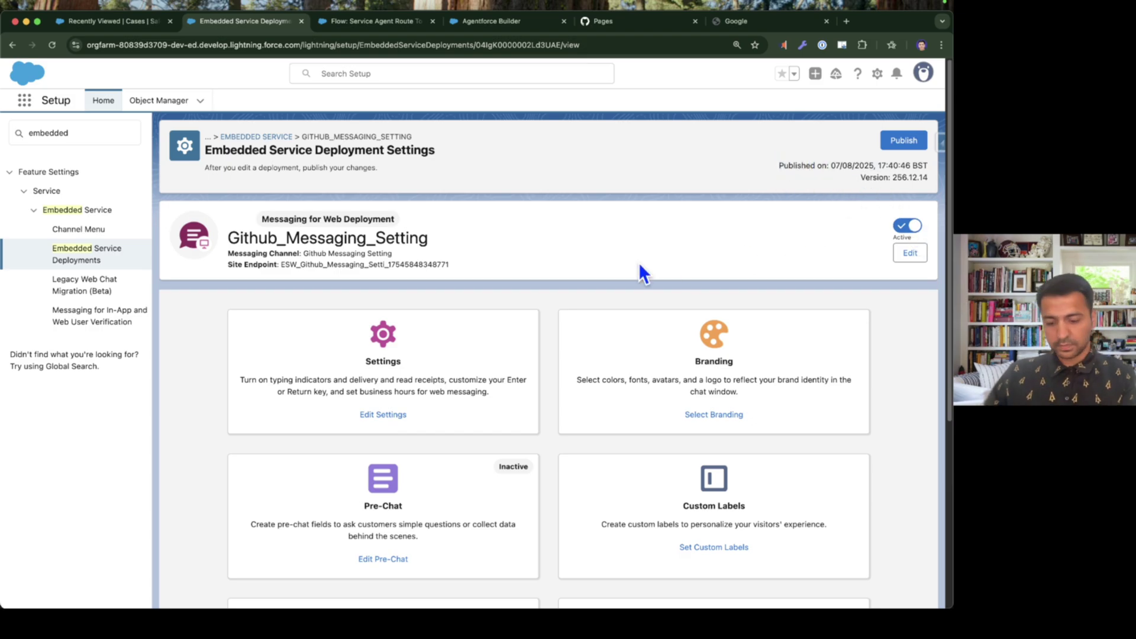
pyautogui.press('super+Tab')
pyautogui.press('Right')
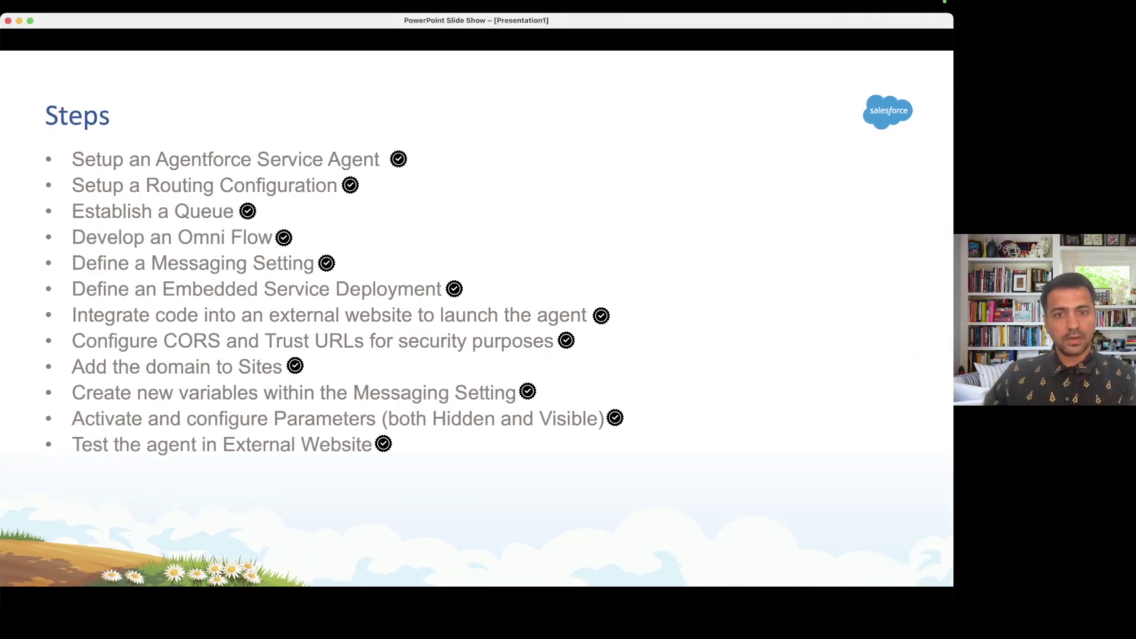
pyautogui.press('Left')
pyautogui.press('Left')
pyautogui.press('Left')
pyautogui.press('Left')
pyautogui.press('Left')
pyautogui.press('Left')
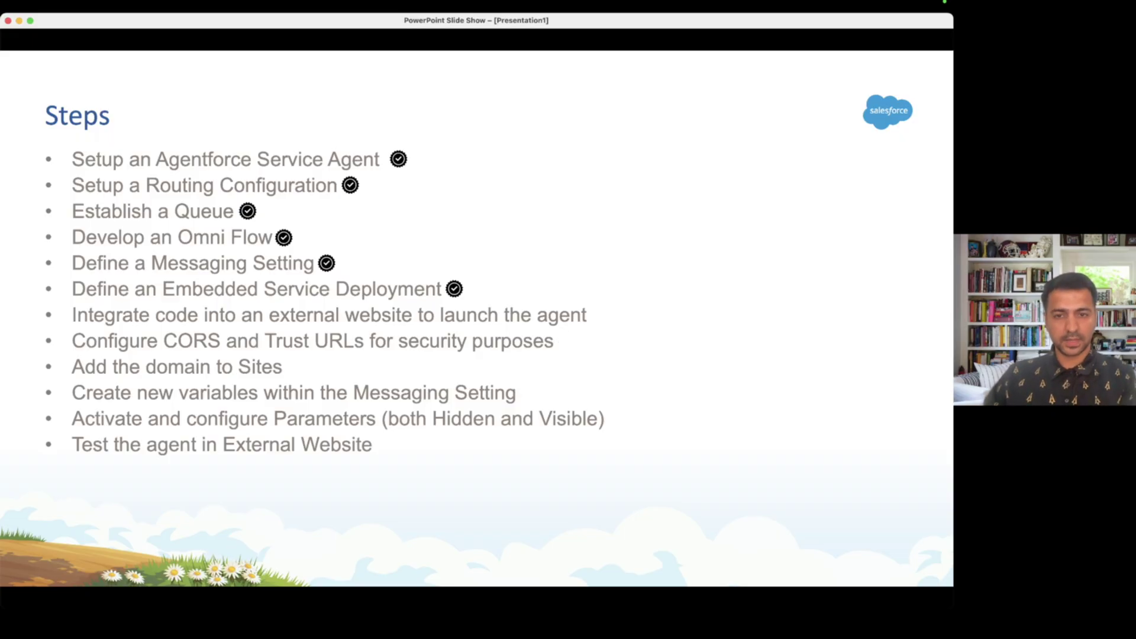
pyautogui.press('super+Tab')
# - Open the deployment's code snippet page, enlarge the chat code box and select the whole chat snippet for copying
pyautogui.scroll(-5, 326, 285)
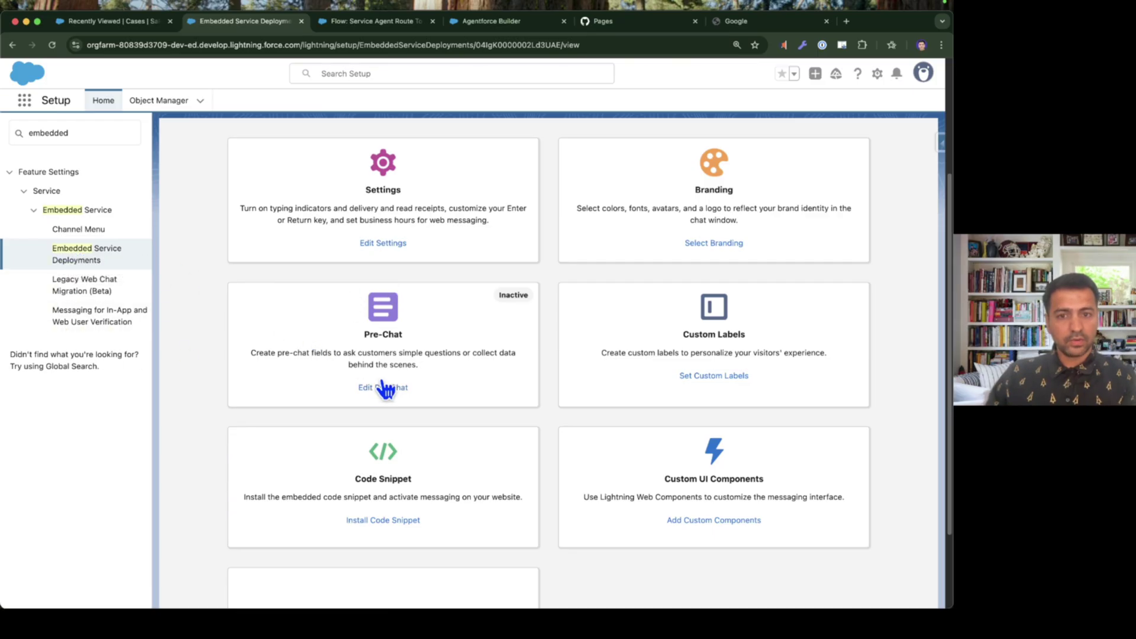
pyautogui.click(382, 522)
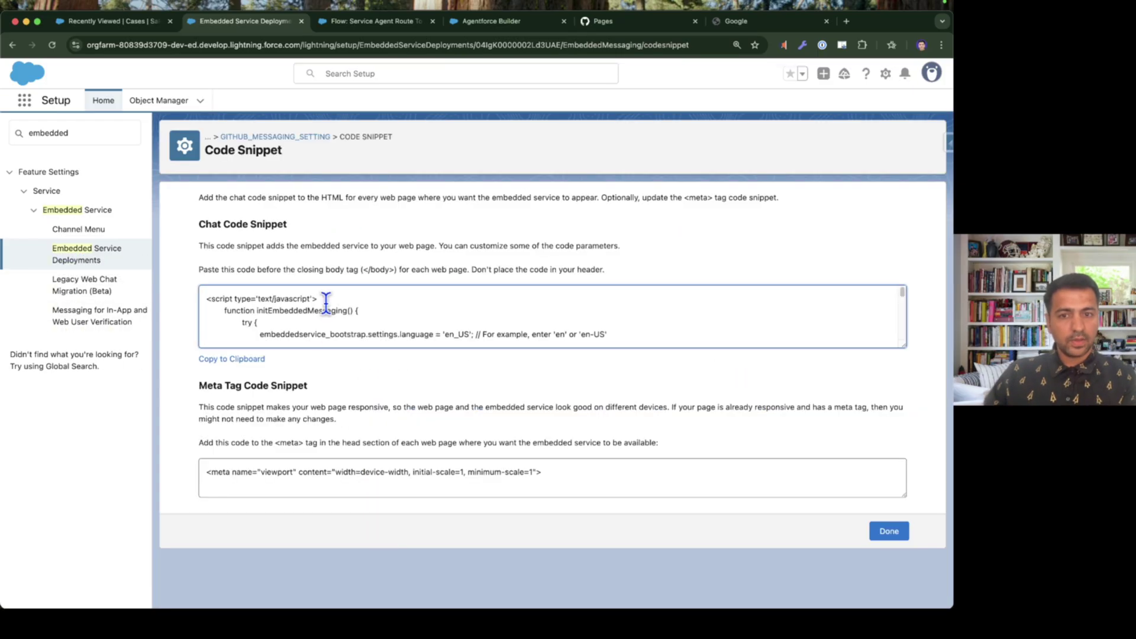
pyautogui.moveTo(904, 345); pyautogui.dragTo(924, 543)
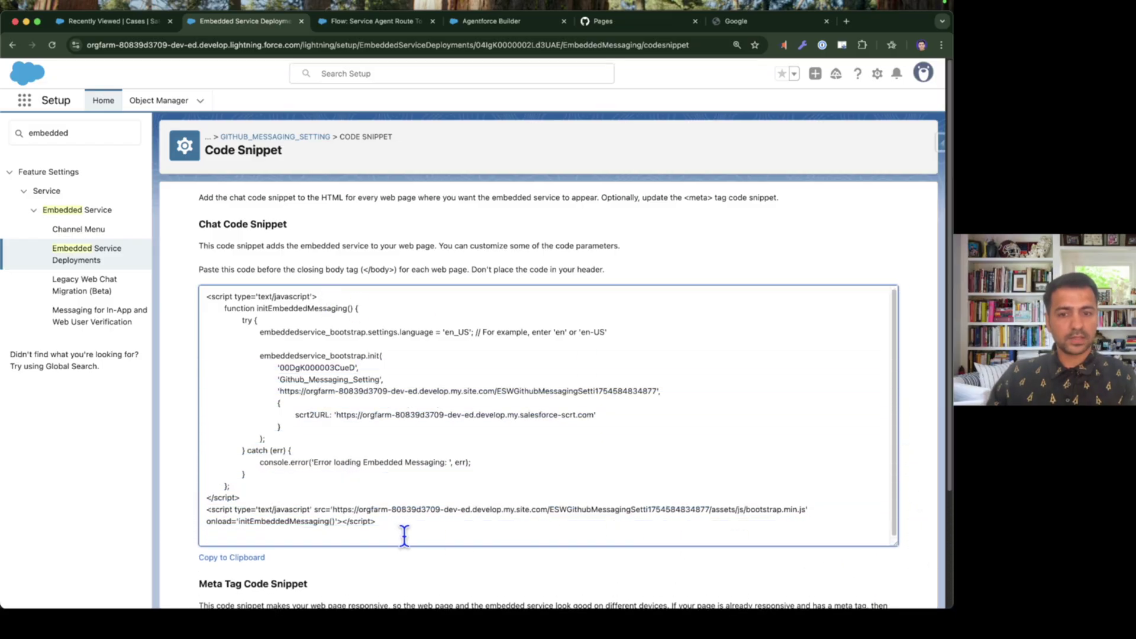
pyautogui.moveTo(377, 466); pyautogui.dragTo(206, 294)
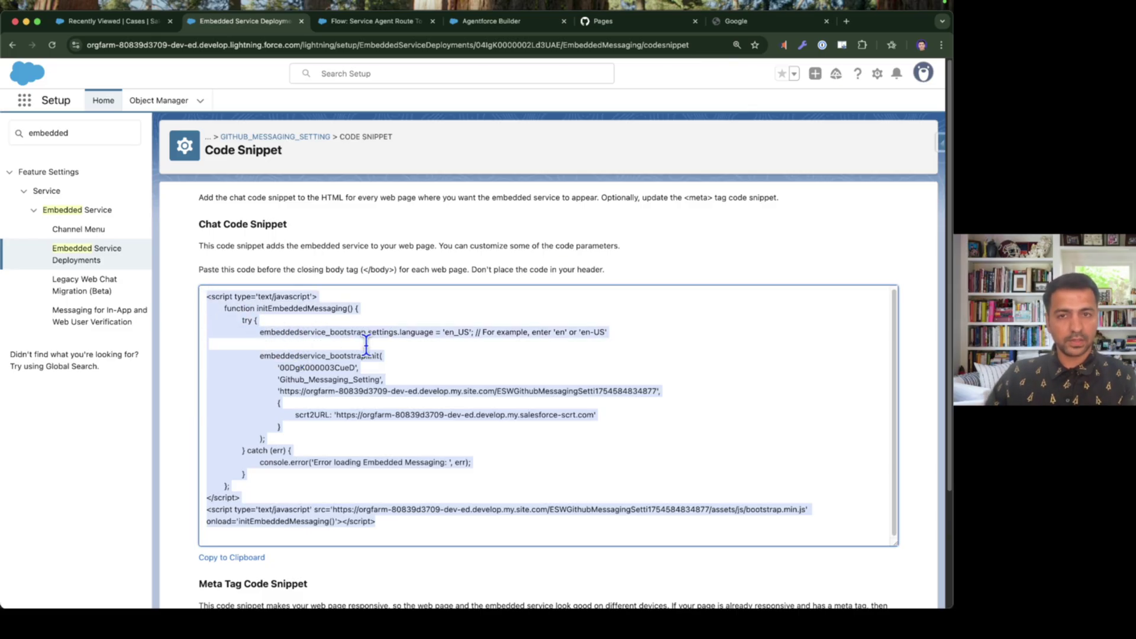
# - Switch to index.html in Visual Studio Code, enlarge the interface, hide the file explorer and look through the page code
pyautogui.press('super+Tab')
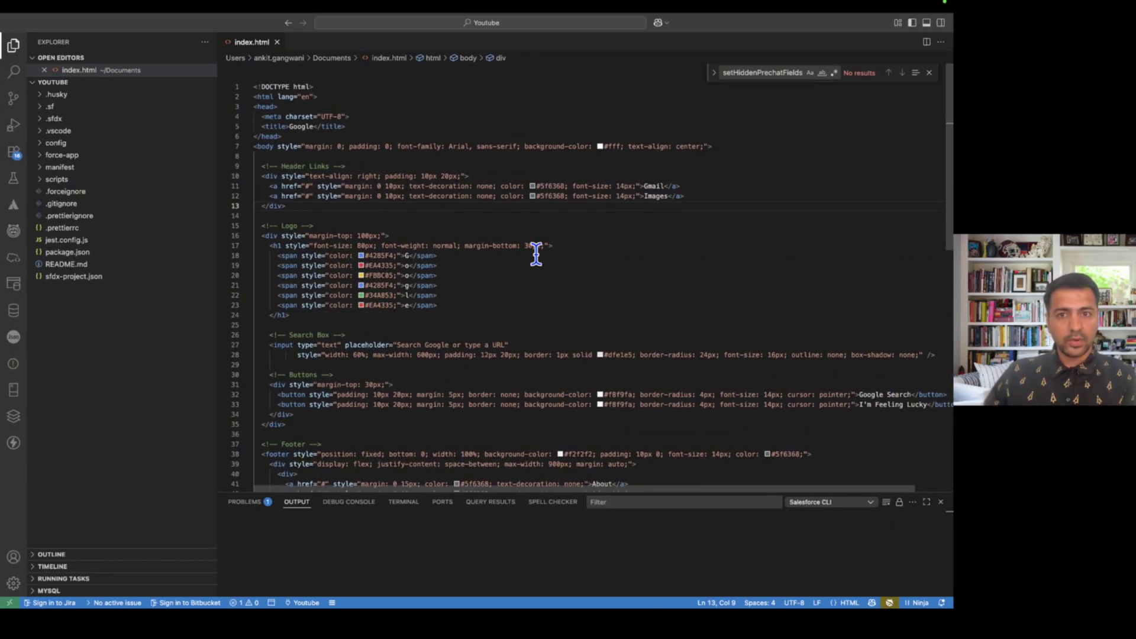
pyautogui.scroll(-5, 552, 304)
pyautogui.scroll(10, 395, 345)
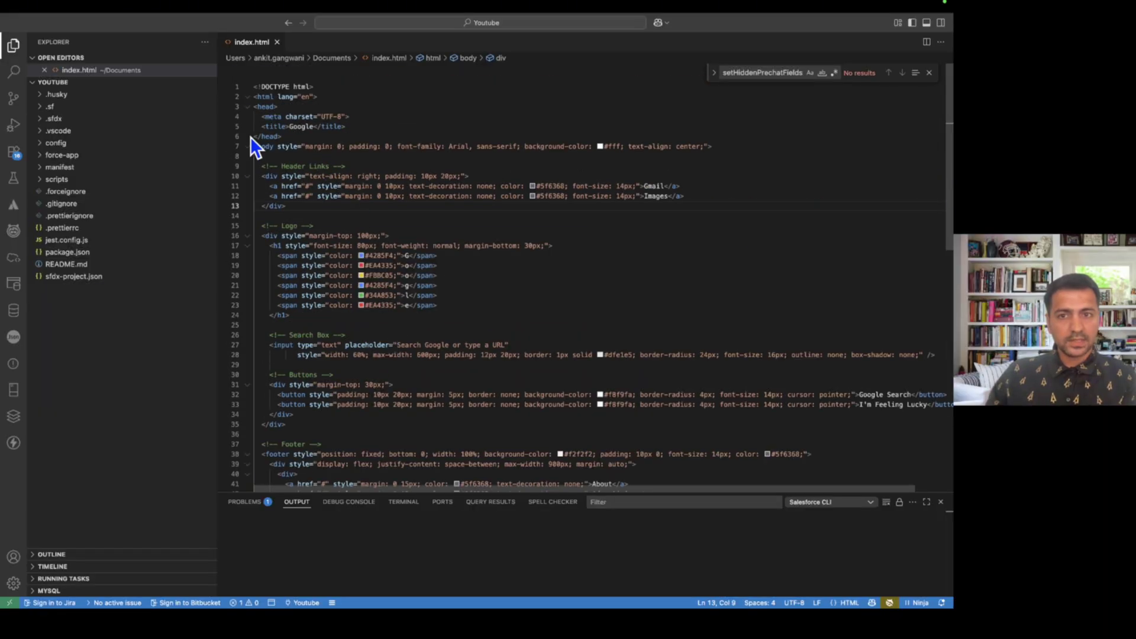
pyautogui.press('super+equal')
pyautogui.press('super+equal')
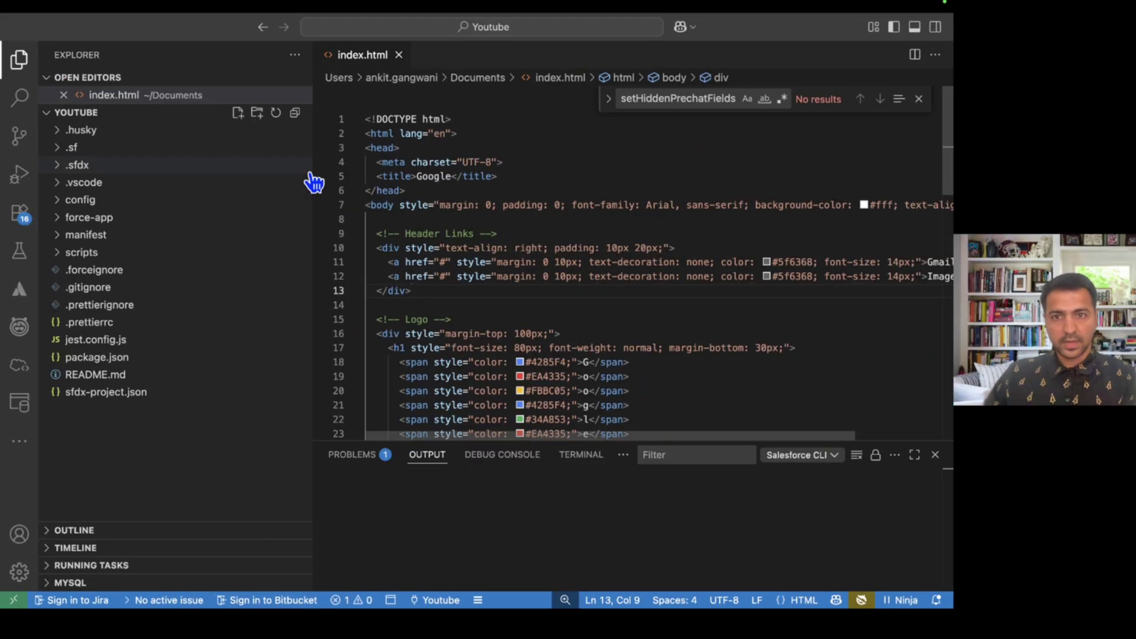
pyautogui.press('super+b')
pyautogui.scroll(-8, 367, 236)
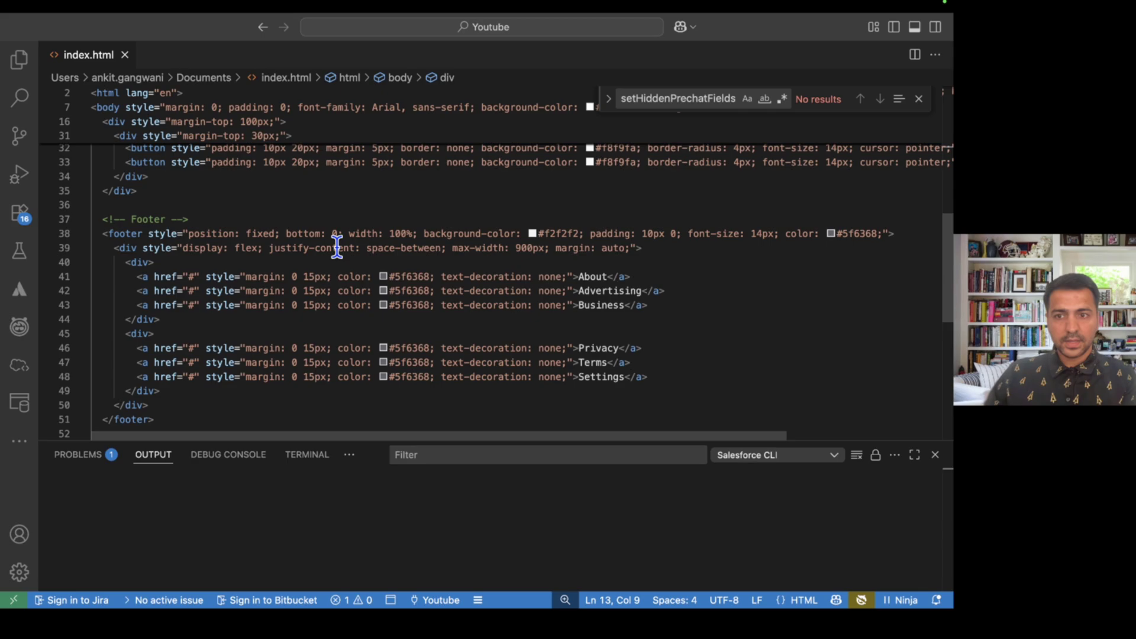
pyautogui.scroll(10, 319, 248)
# - Paste the chat code snippet between the footer and the closing body tag of index.html, and format the whole document
pyautogui.click(153, 208)
pyautogui.scroll(-10, 294, 255)
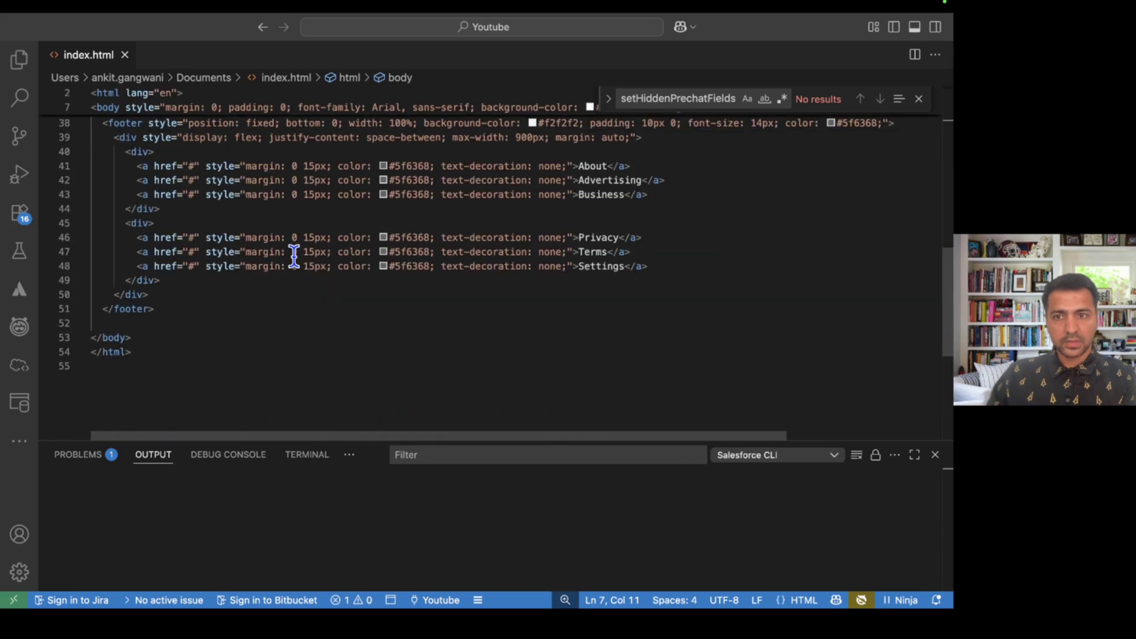
pyautogui.click(172, 308)
pyautogui.press('Return')
pyautogui.press('Return')
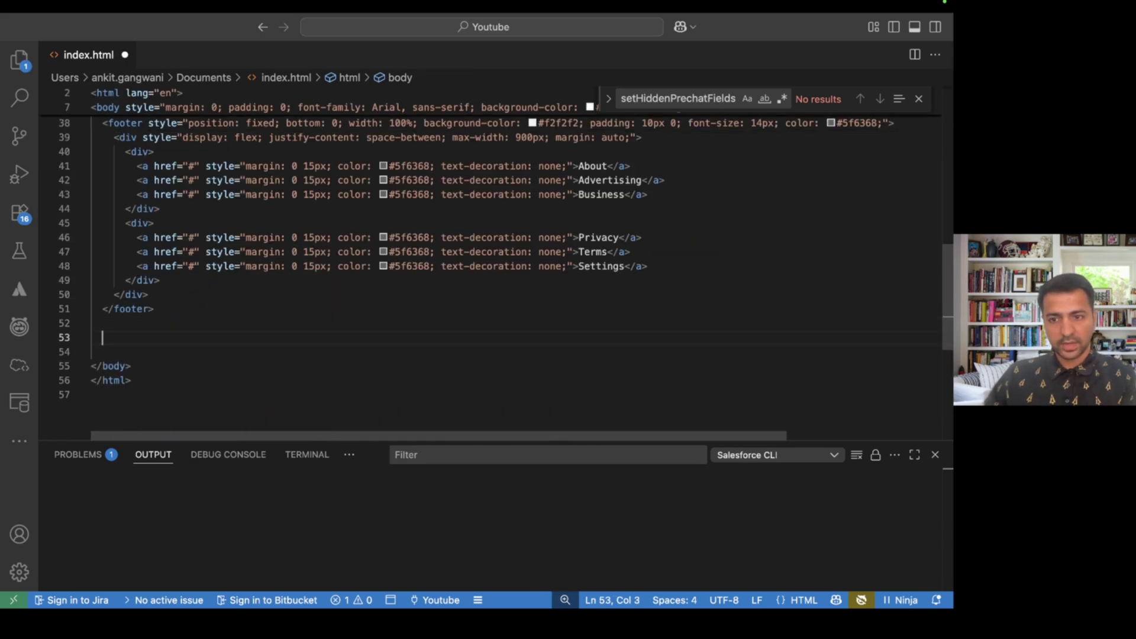
pyautogui.press('super+v')
pyautogui.press('super+a')
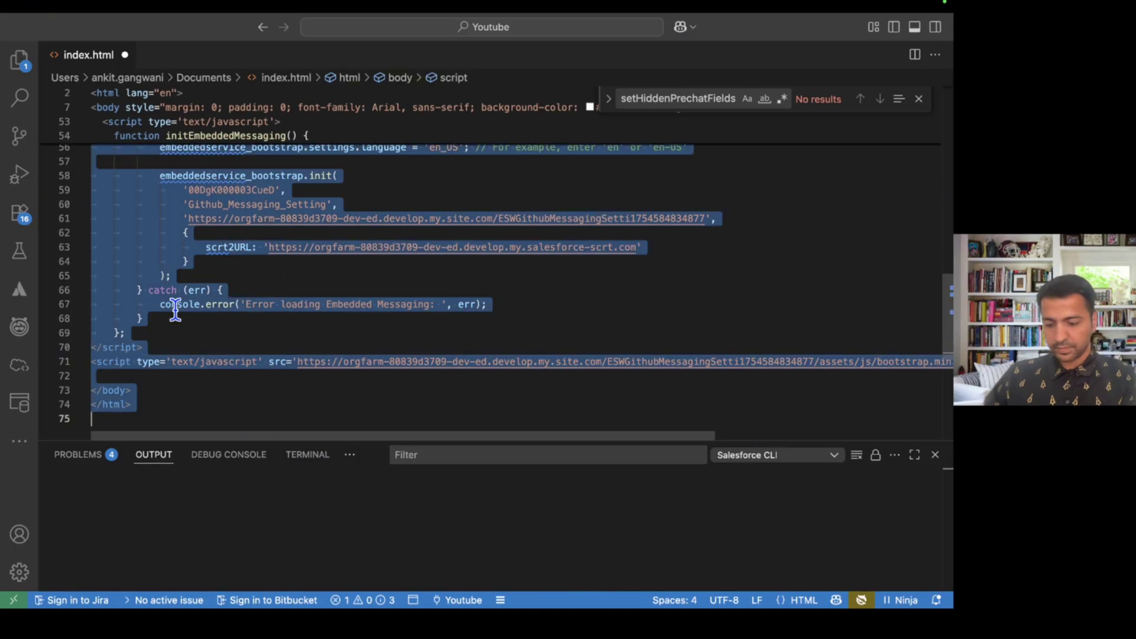
pyautogui.hotkey('shift', 'alt', 'f')
# - Examine the pasted script's language setting, init call, deployment name and organization ID
pyautogui.scroll(6, 189, 313)
pyautogui.click(390, 304)
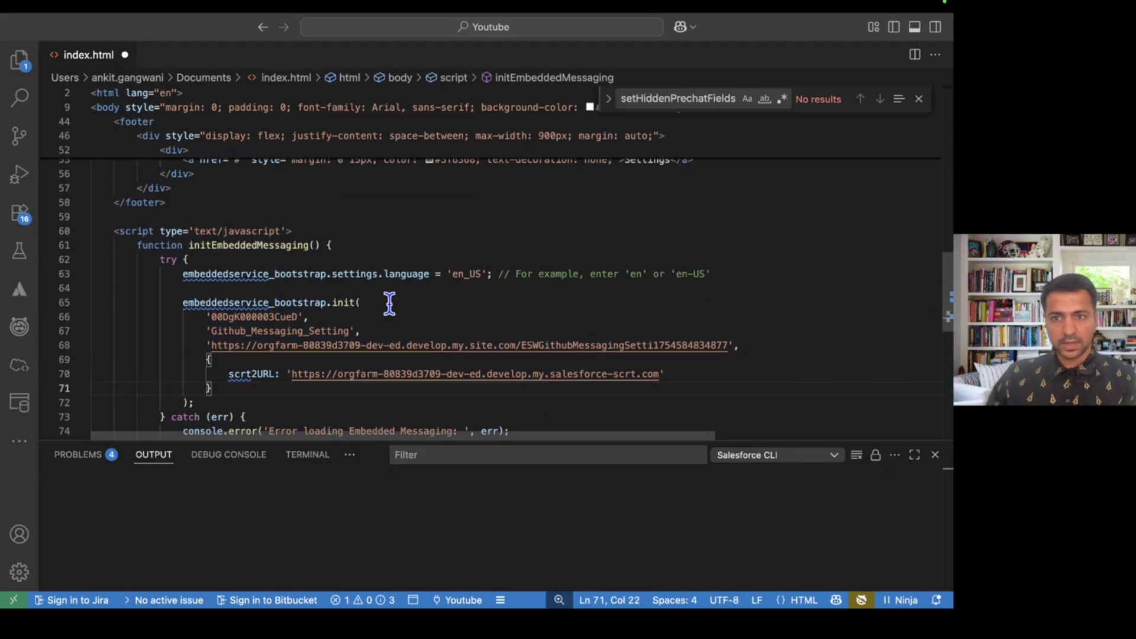
pyautogui.scroll(4, 186, 278)
pyautogui.scroll(-4, 148, 243)
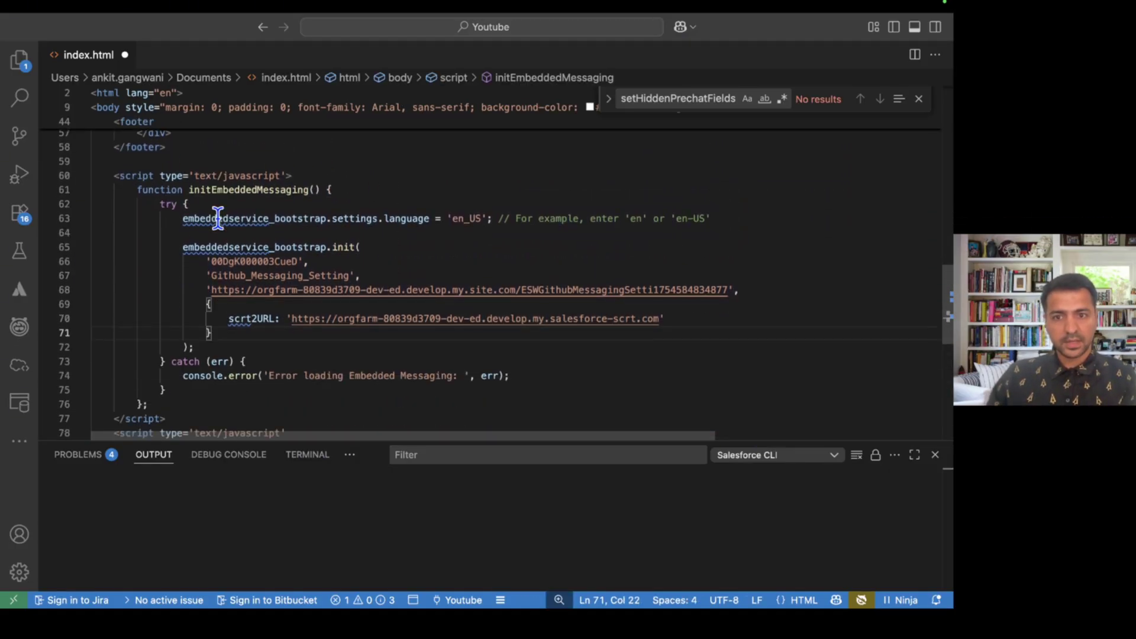
pyautogui.doubleClick(393, 218)
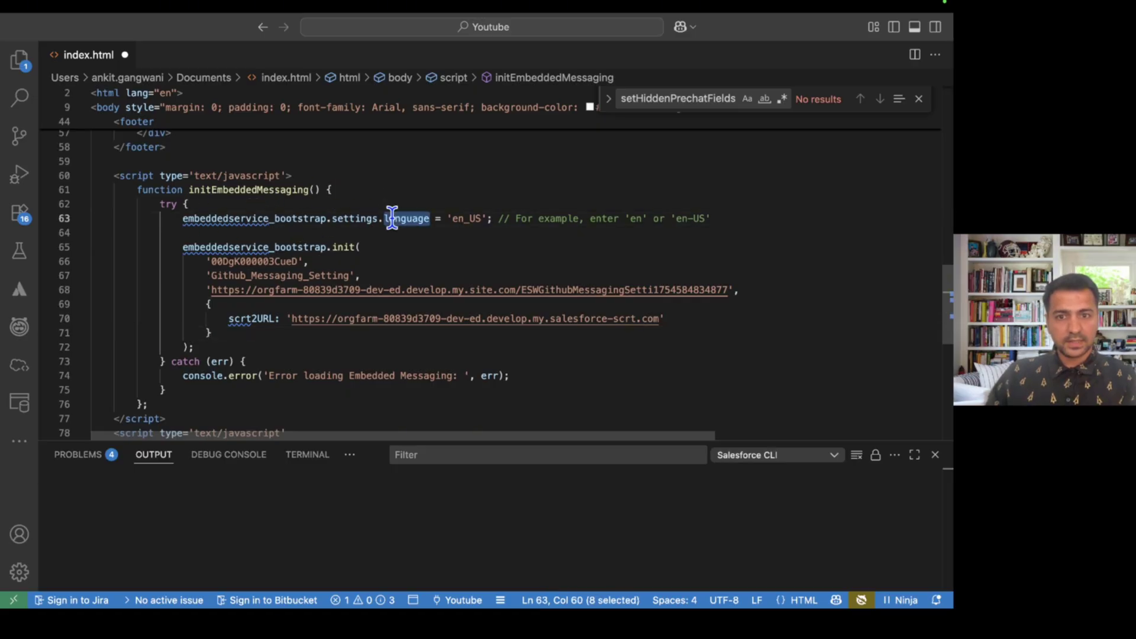
pyautogui.scroll(-2, 393, 216)
pyautogui.doubleClick(344, 192)
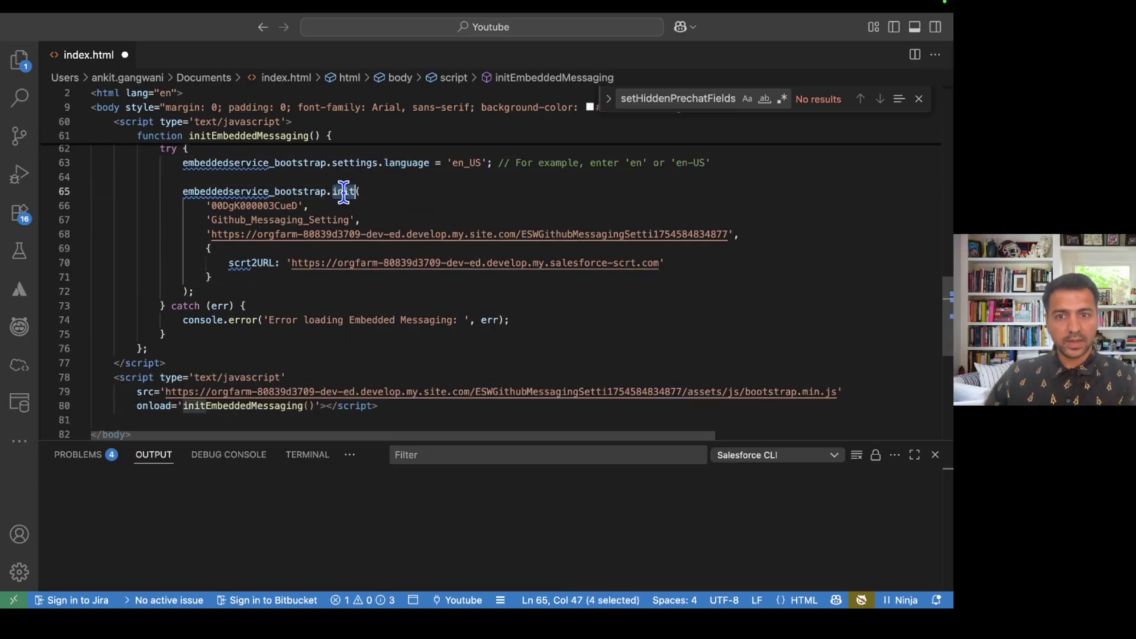
pyautogui.doubleClick(259, 219)
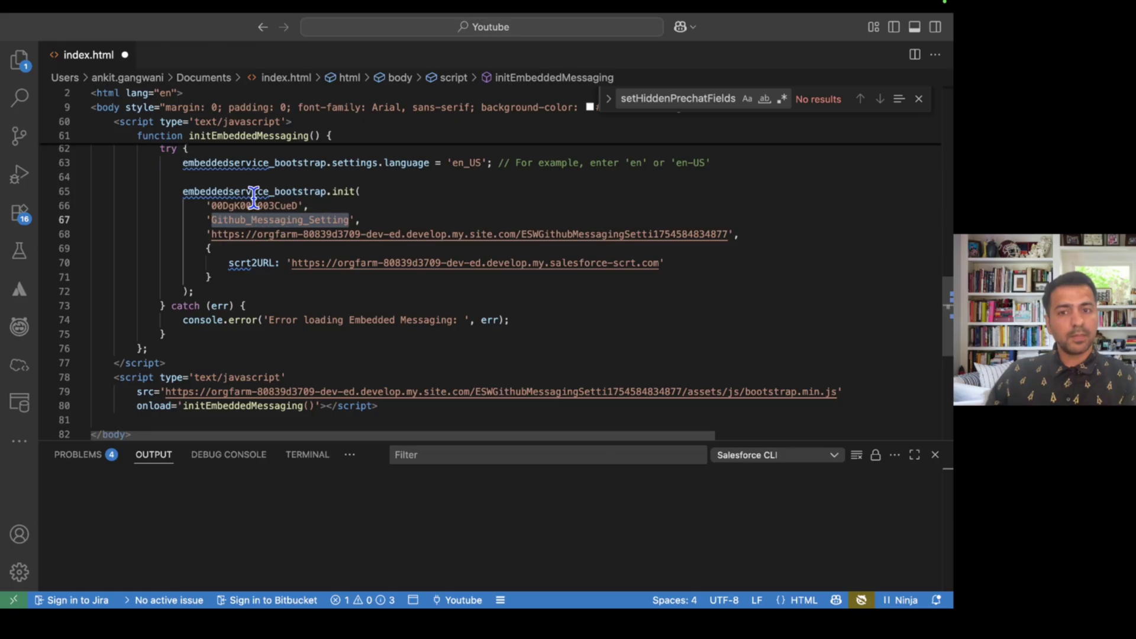
pyautogui.doubleClick(275, 206)
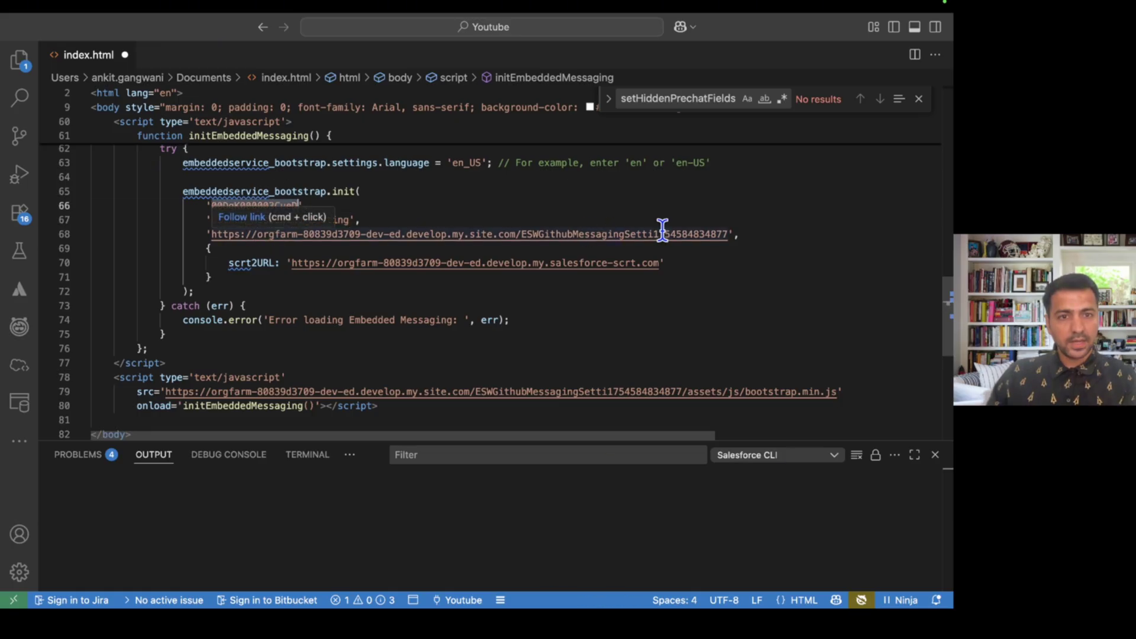
# - Examine the rest of the pasted script through its onload initEmbeddedMessaging call, and hide the output panel
pyautogui.scroll(-2, 424, 256)
pyautogui.scroll(2, 371, 248)
pyautogui.scroll(-2, 390, 266)
pyautogui.scroll(-2, 284, 292)
pyautogui.doubleClick(254, 295)
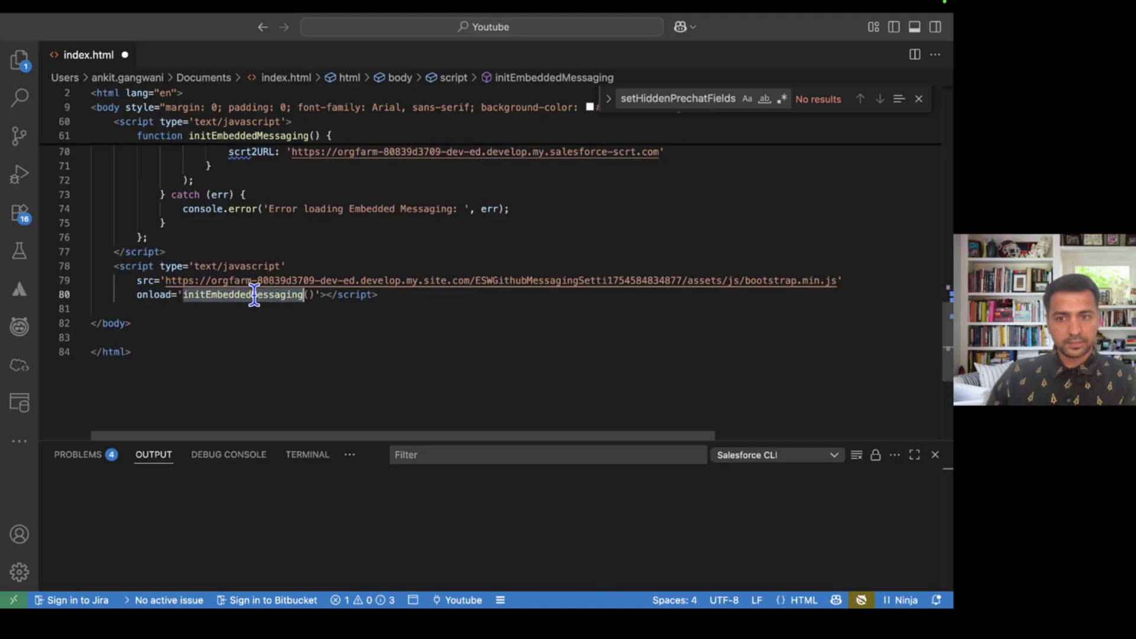
pyautogui.scroll(2, 266, 302)
pyautogui.click(935, 455)
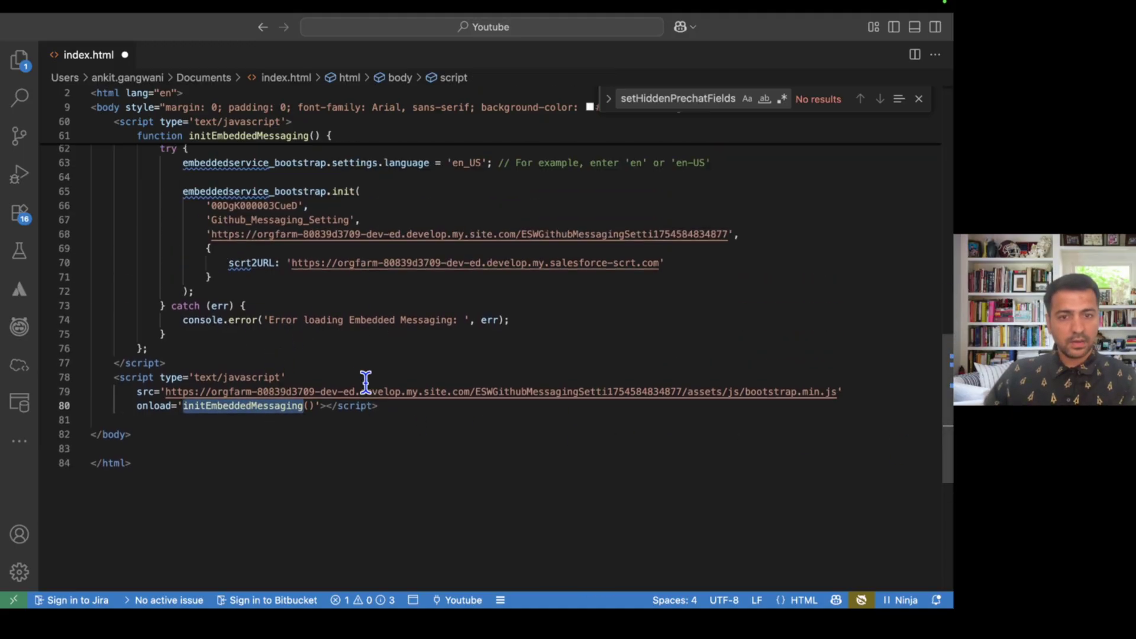
# - Look over the whole page code once more and save index.html with the embedded chat script
pyautogui.scroll(10, 366, 383)
pyautogui.hscroll(5, 366, 383)
pyautogui.hscroll(-5, 364, 379)
pyautogui.scroll(-10, 363, 329)
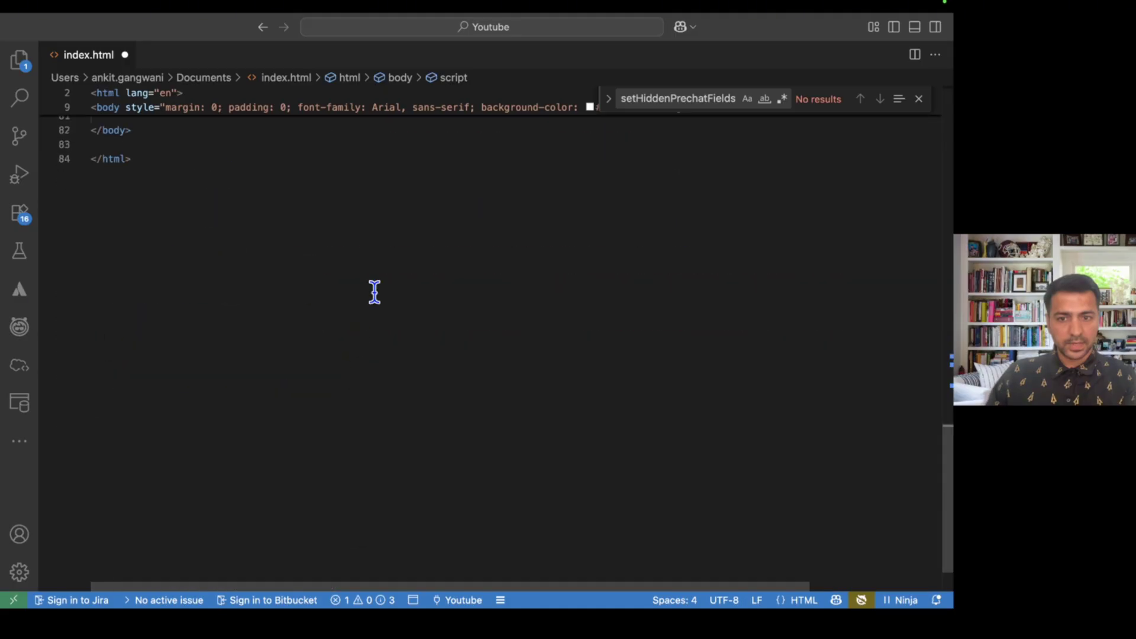
pyautogui.scroll(20, 392, 309)
pyautogui.click(391, 296)
pyautogui.hotkey('ctrl', 's')
# - Switch to the agent.github.io repository in the browser, upload index.html and commit it directly to the main branch
pyautogui.hotkey('ctrl', 'Left')
pyautogui.hotkey('ctrl', 'Left')
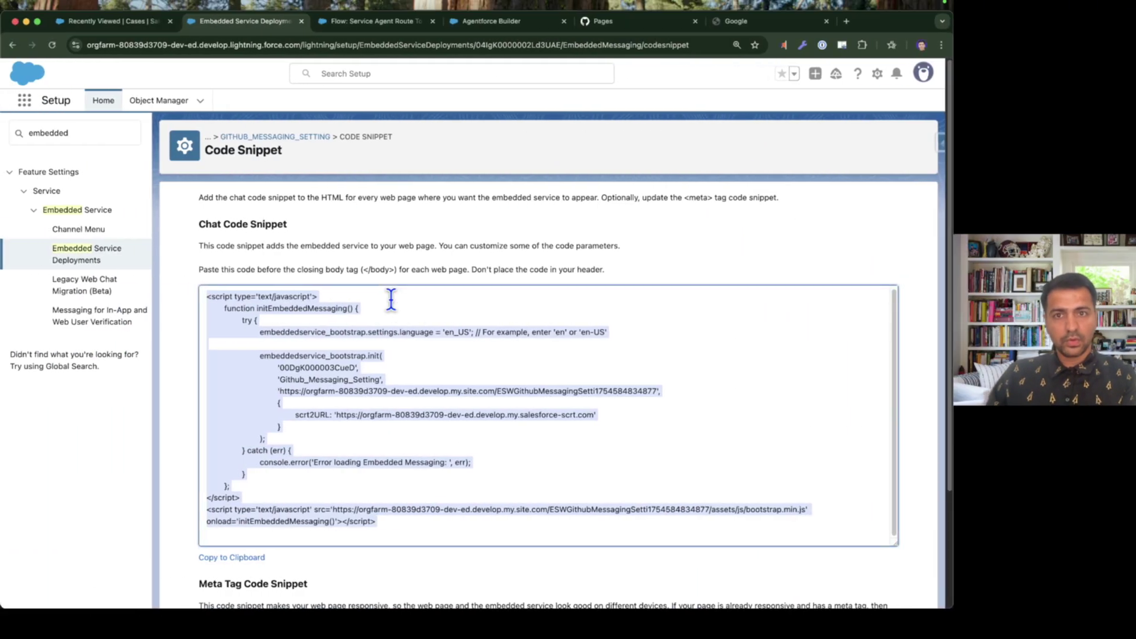
pyautogui.click(597, 22)
pyautogui.click(30, 104)
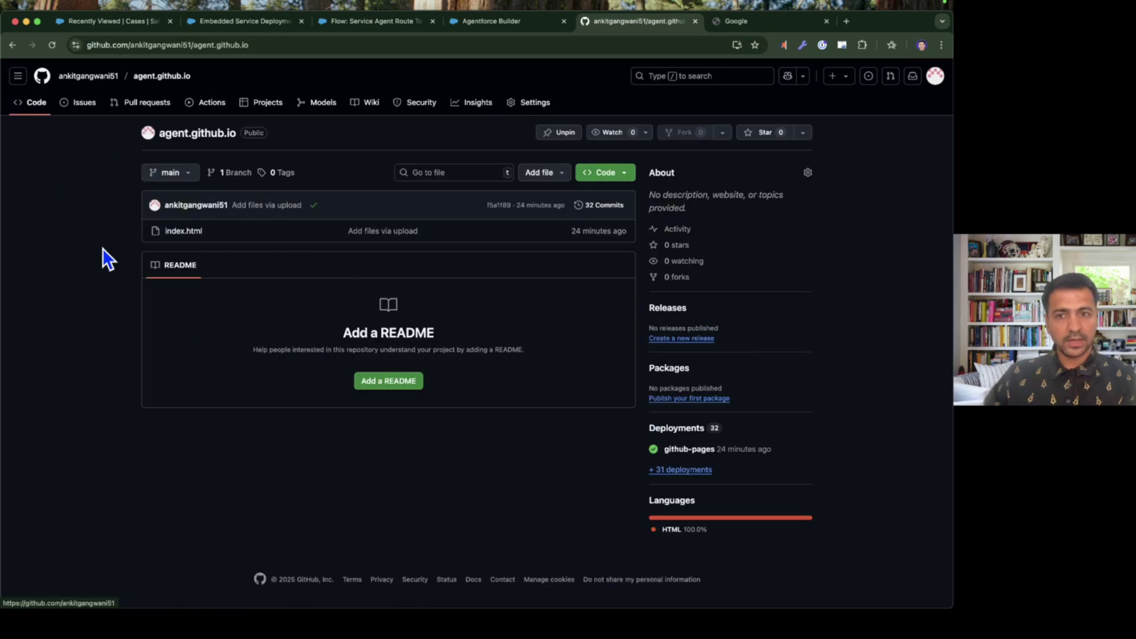
pyautogui.click(541, 174)
pyautogui.click(546, 215)
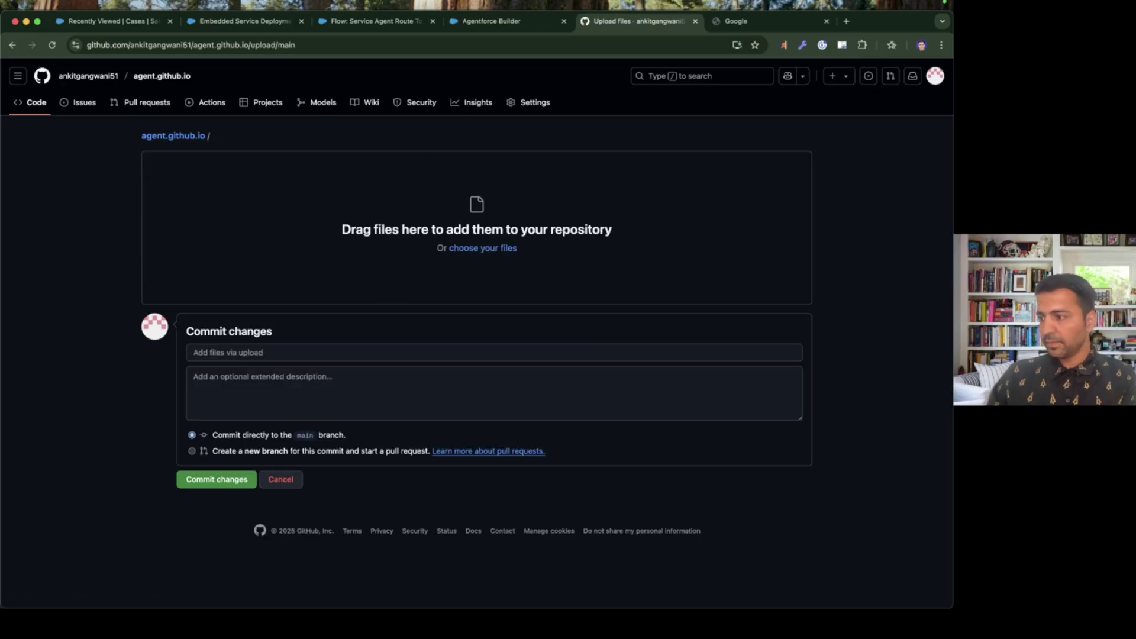
pyautogui.moveTo(237, 261); pyautogui.dragTo(644, 219)
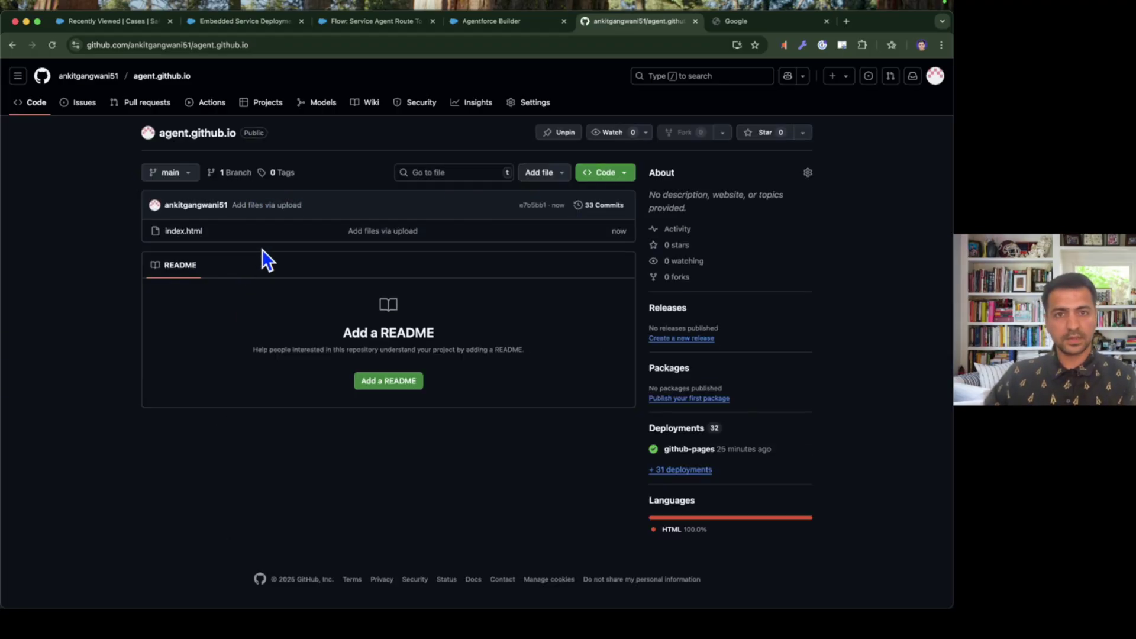
# - Return to index.html in Visual Studio Code and look through the header, search box, footer and script for text to change
pyautogui.hotkey('ctrl', 'Right')
pyautogui.hotkey('ctrl', 'Right')
pyautogui.scroll(-10, 468, 327)
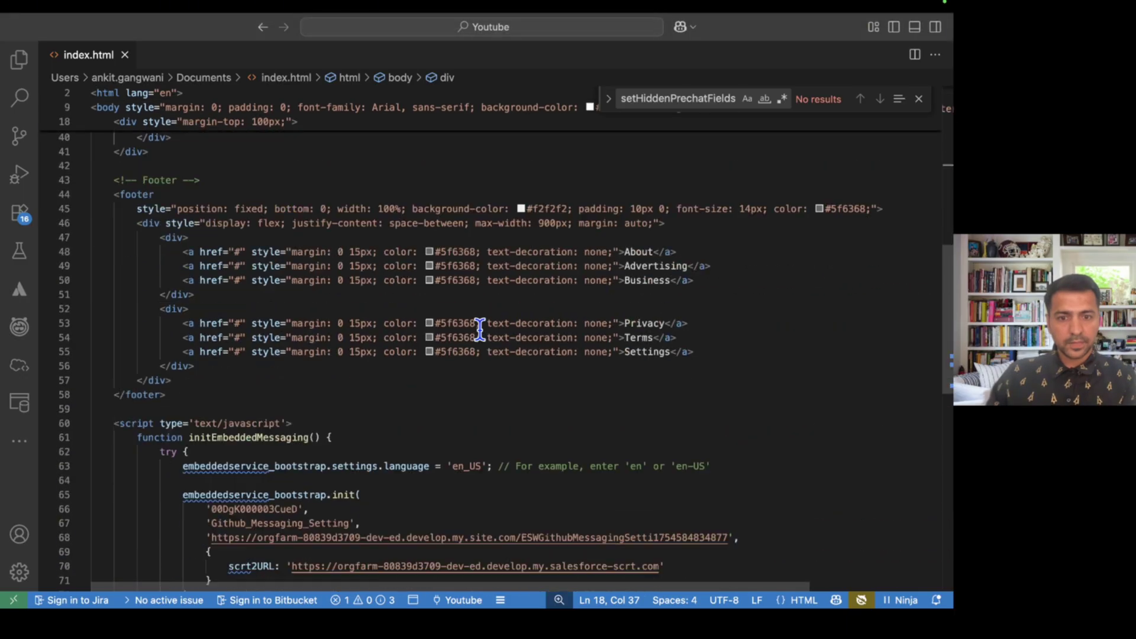
pyautogui.scroll(15, 478, 325)
pyautogui.scroll(-15, 480, 330)
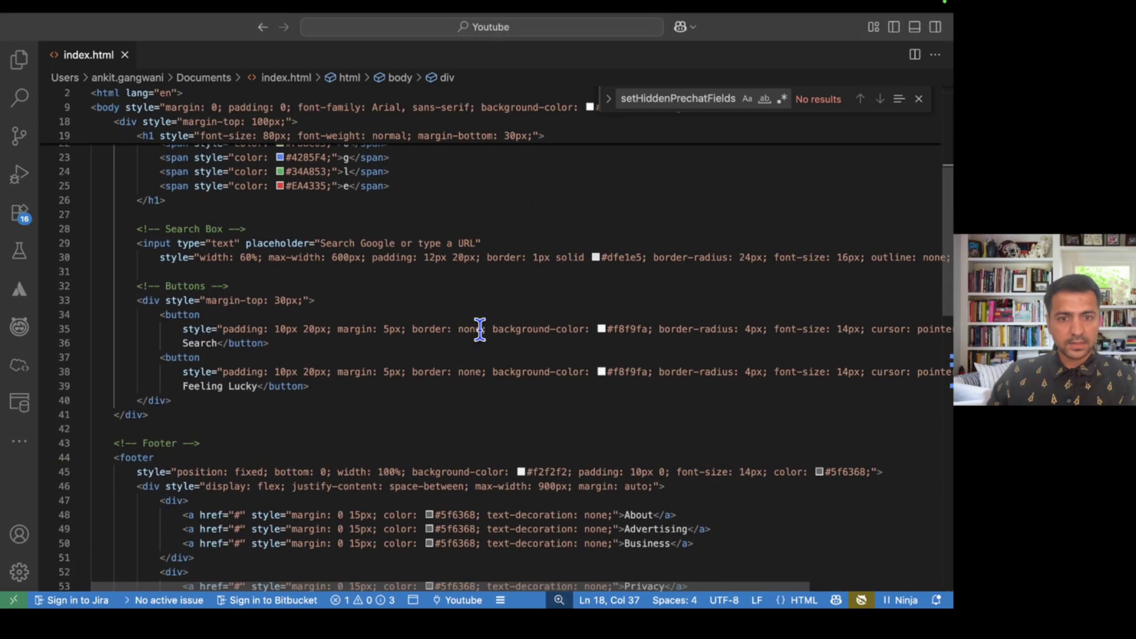
pyautogui.scroll(8, 479, 330)
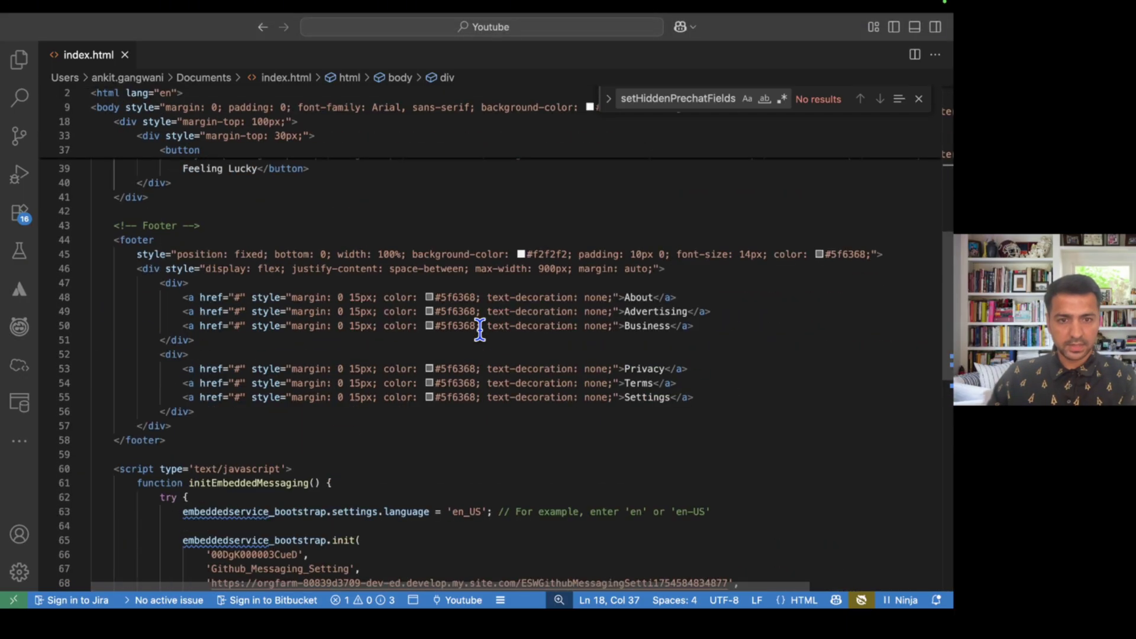
pyautogui.scroll(-5, 402, 331)
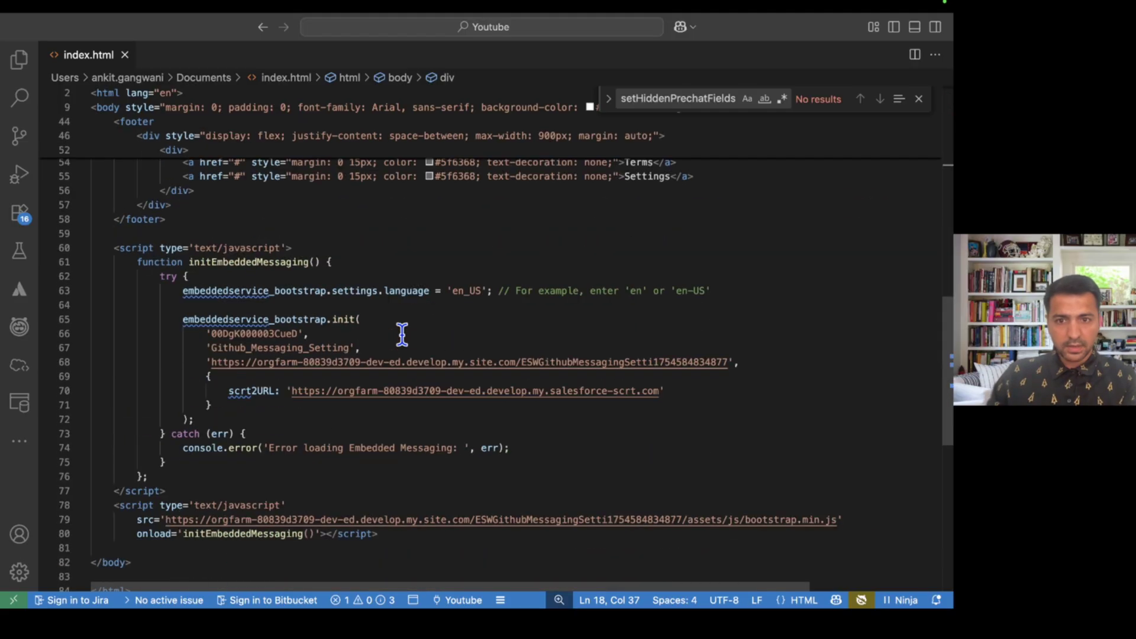
pyautogui.scroll(8, 402, 331)
pyautogui.scroll(-15, 444, 335)
pyautogui.scroll(15, 446, 336)
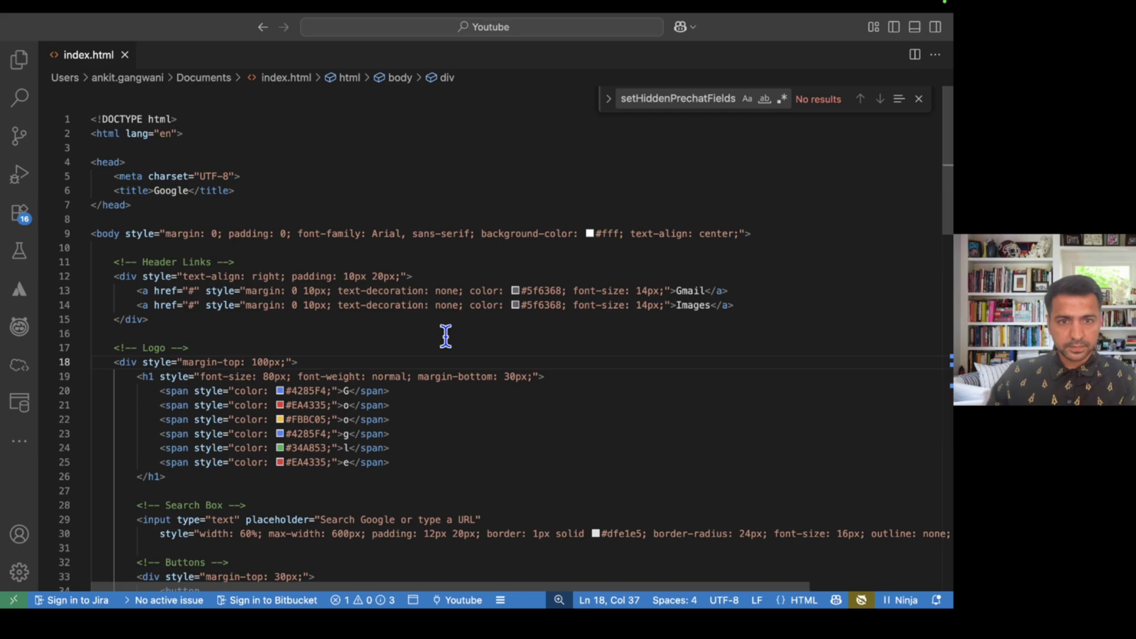
# - Change the footer's About link text in index.html to "About (100)"
pyautogui.doubleClick(168, 190)
pyautogui.scroll(-10, 393, 349)
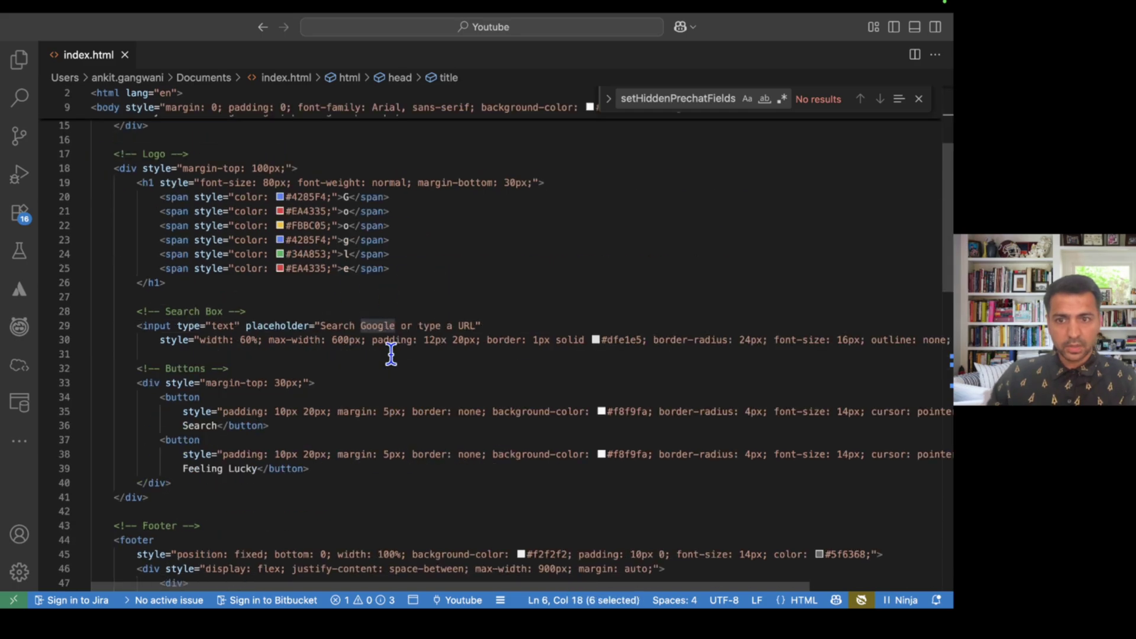
pyautogui.scroll(-1, 616, 356)
pyautogui.click(653, 265)
pyautogui.write('(100)</a>')
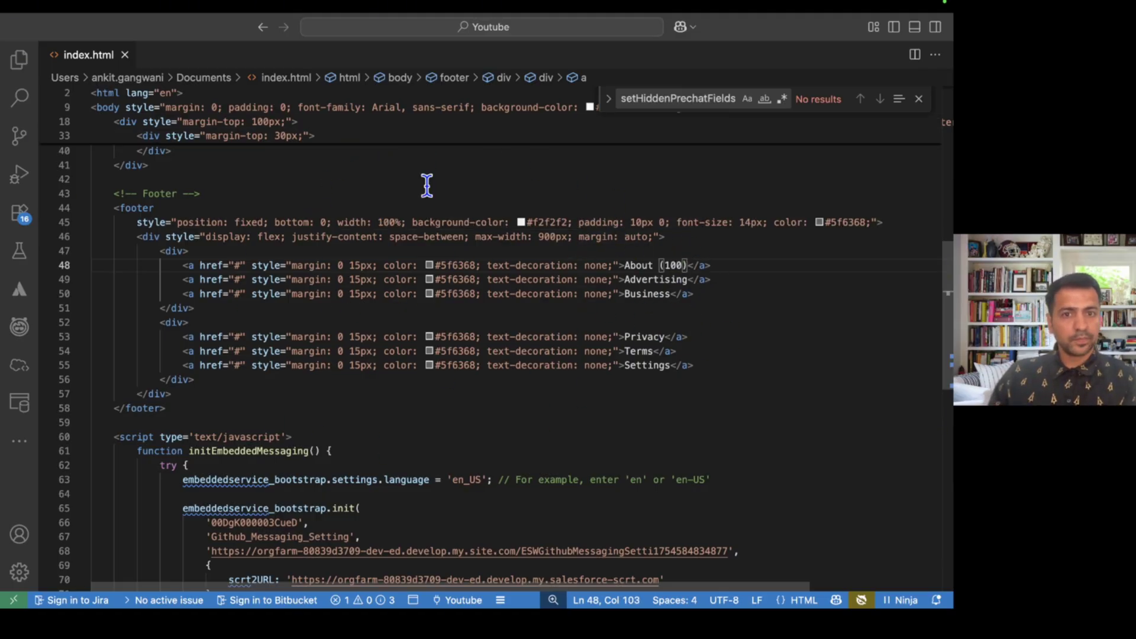
pyautogui.click(464, 264)
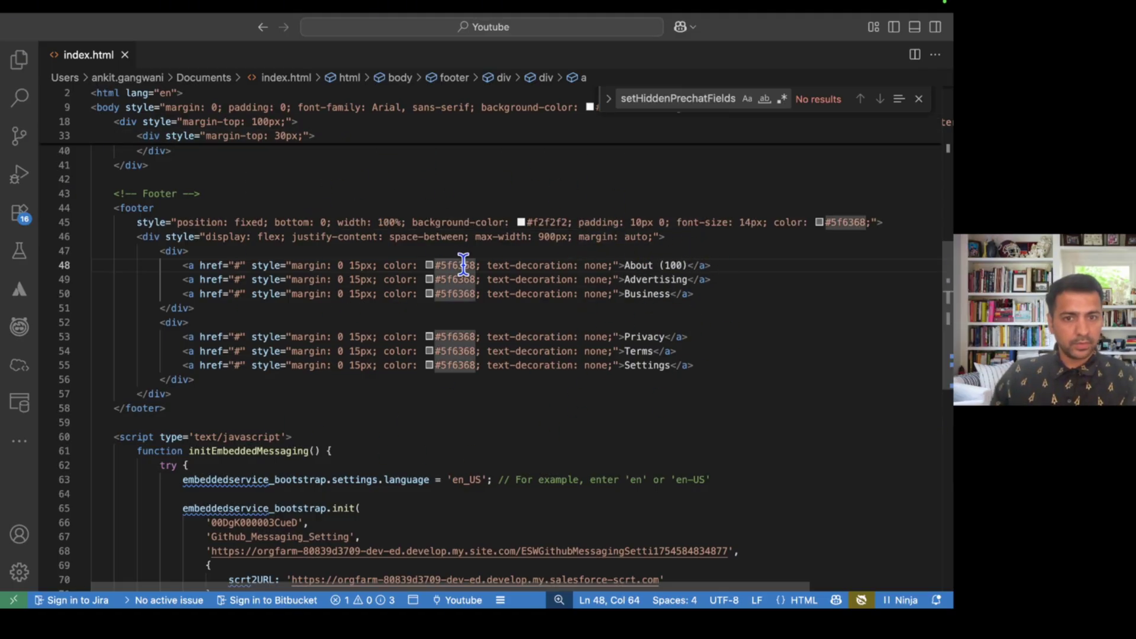
pyautogui.scroll(-10, 602, 281)
pyautogui.scroll(10, 332, 383)
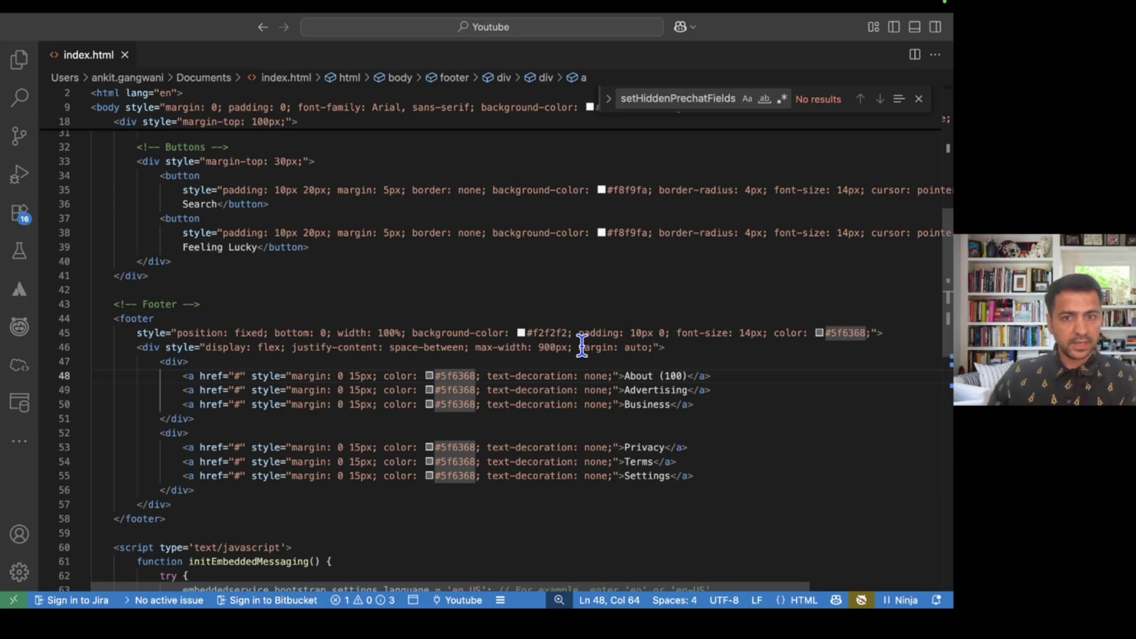
pyautogui.scroll(-3, 553, 406)
# - Switch back to the GitHub repository in the browser, upload the edited index.html and commit it to the main branch
pyautogui.hotkey('ctrl', 'Left')
pyautogui.hotkey('ctrl', 'Left')
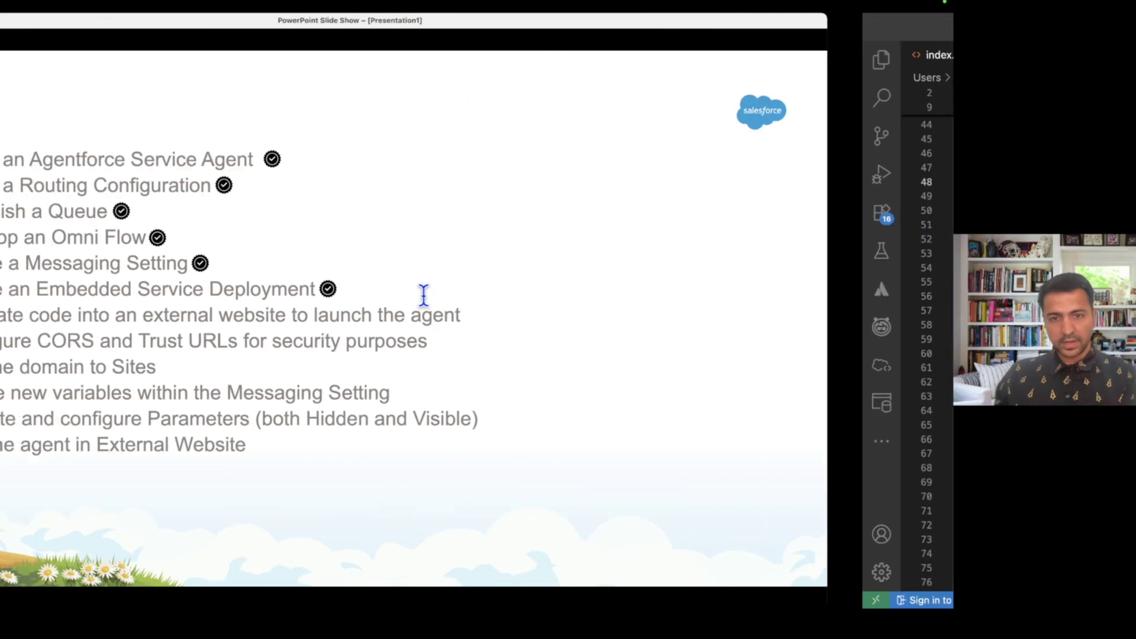
pyautogui.click(541, 173)
pyautogui.click(560, 216)
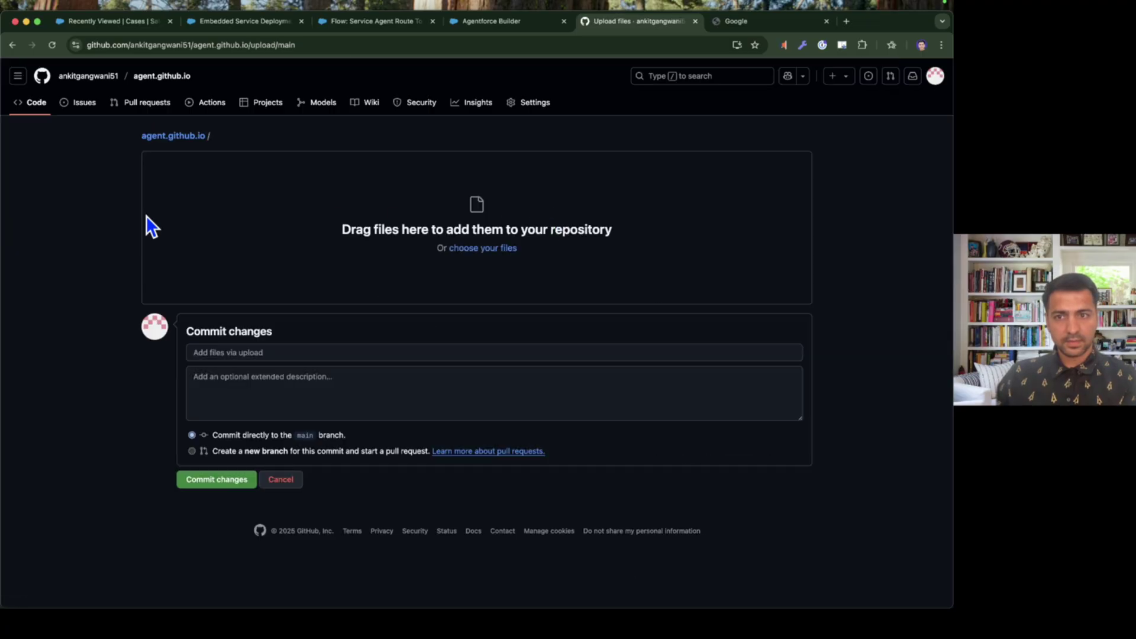
pyautogui.moveTo(947, 254); pyautogui.dragTo(592, 231)
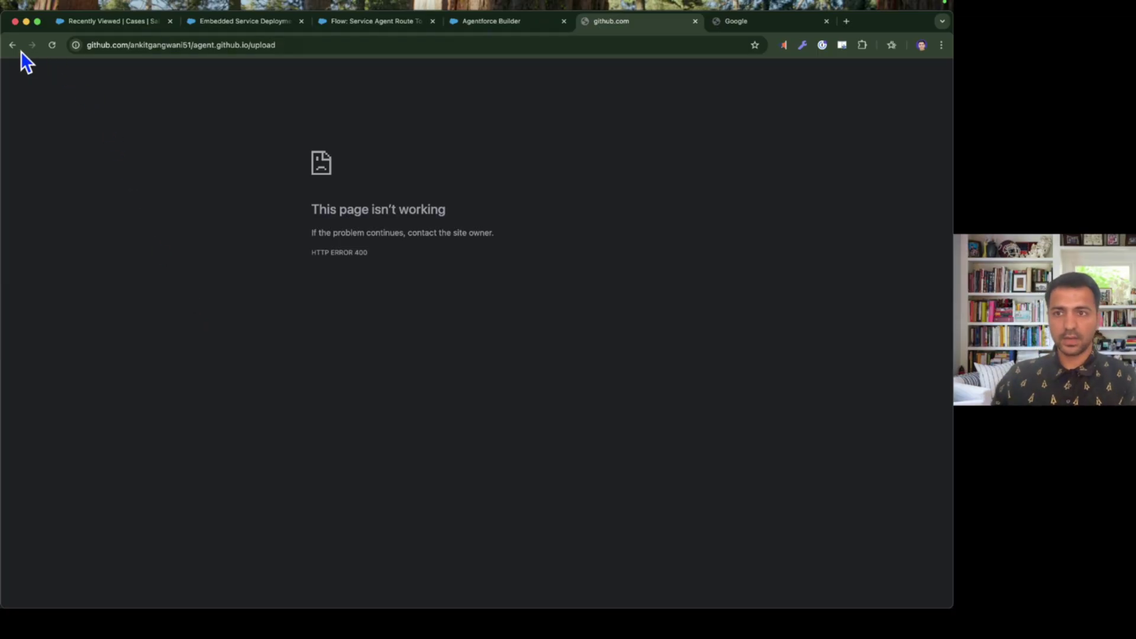
pyautogui.click(13, 46)
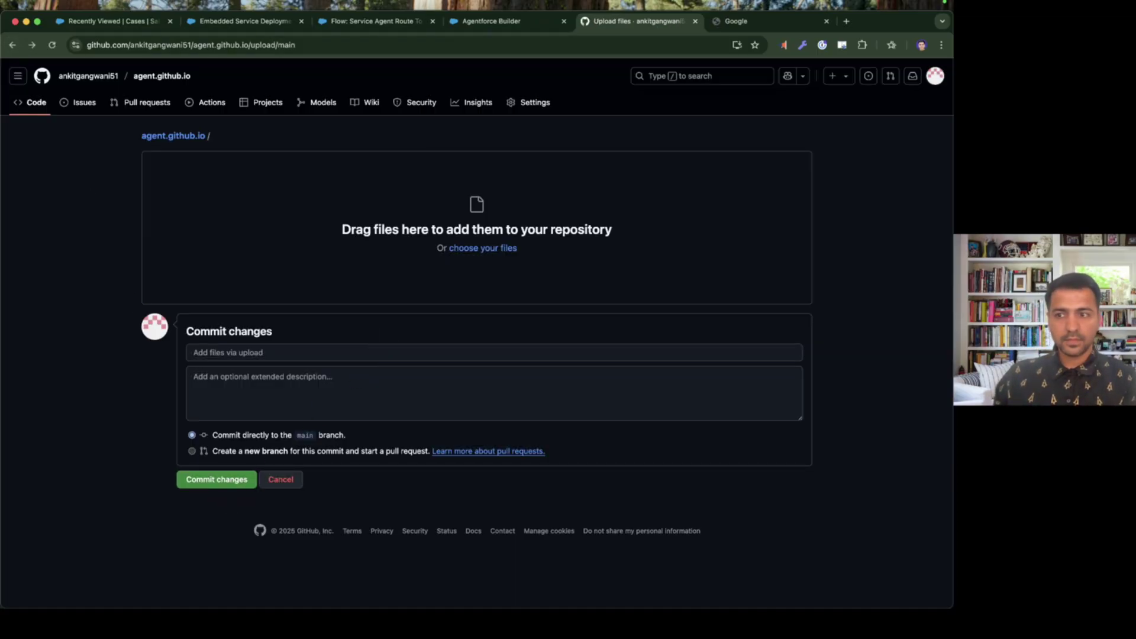
pyautogui.moveTo(947, 254); pyautogui.dragTo(657, 236)
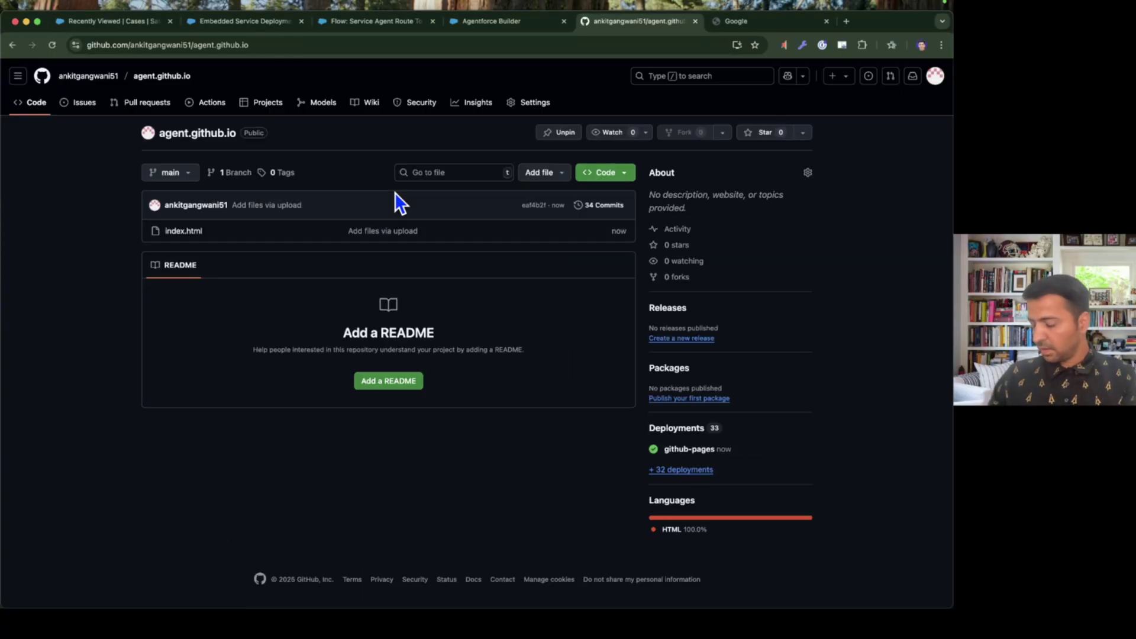
# - Open the repository's GitHub Pages settings, visit the live site and compare its footer About link with index.html
pyautogui.click(536, 104)
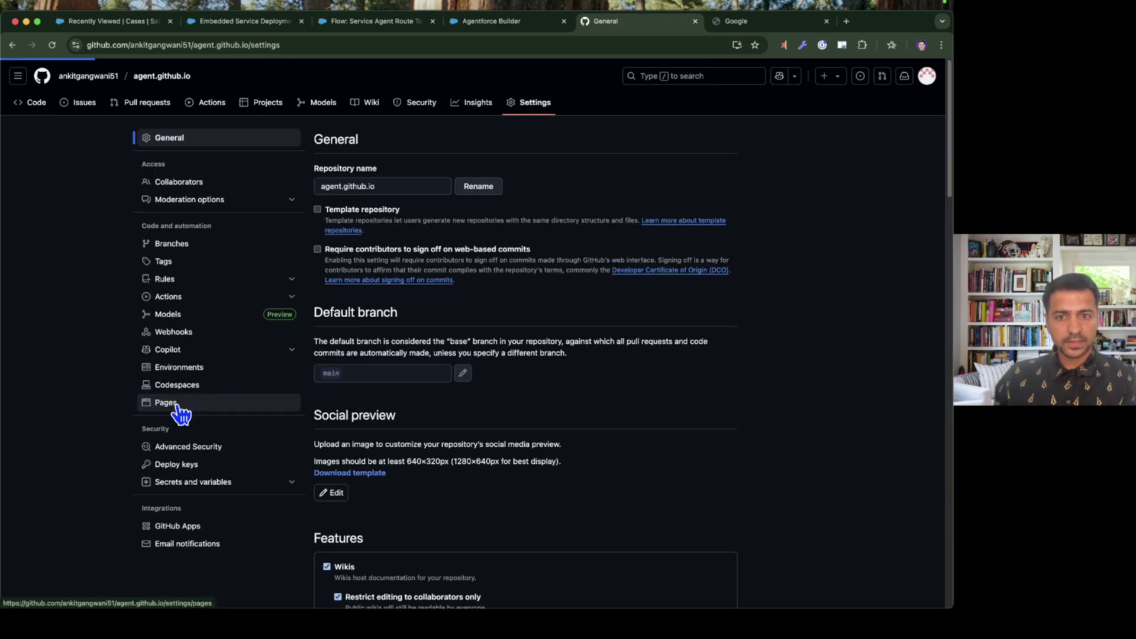
pyautogui.click(165, 403)
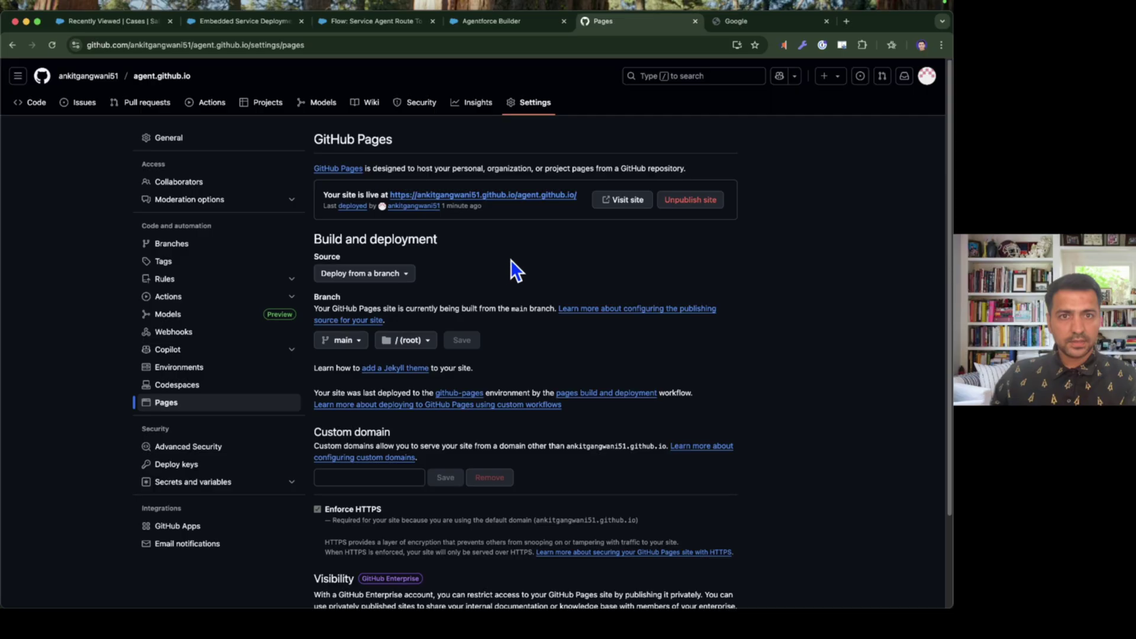
pyautogui.click(624, 201)
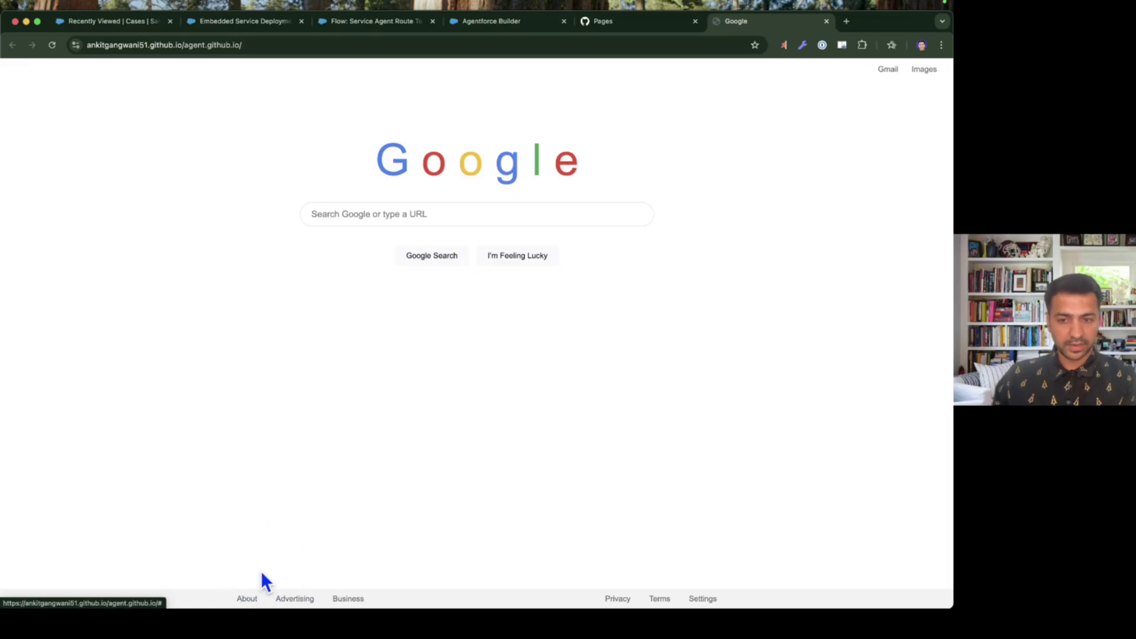
pyautogui.hotkey('ctrl', 'Right')
pyautogui.hotkey('ctrl', 'Right')
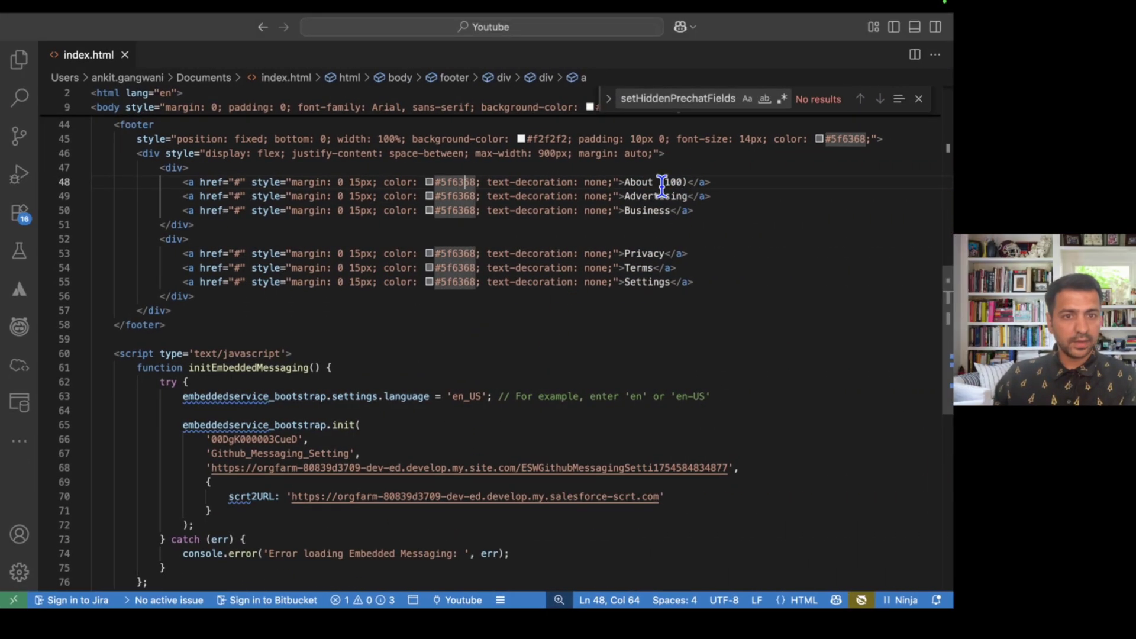
pyautogui.hotkey('ctrl', 'Left')
pyautogui.hotkey('ctrl', 'Left')
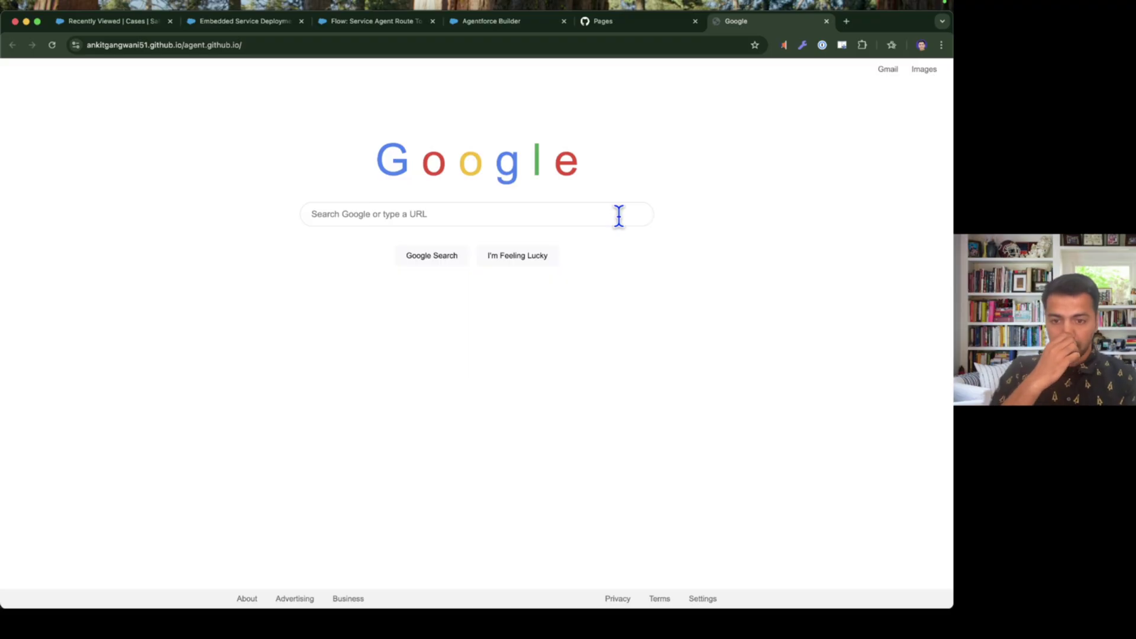
# - Close the live site, reload the GitHub Pages settings using the developer tools, close those tools and visit the site again
pyautogui.click(826, 21)
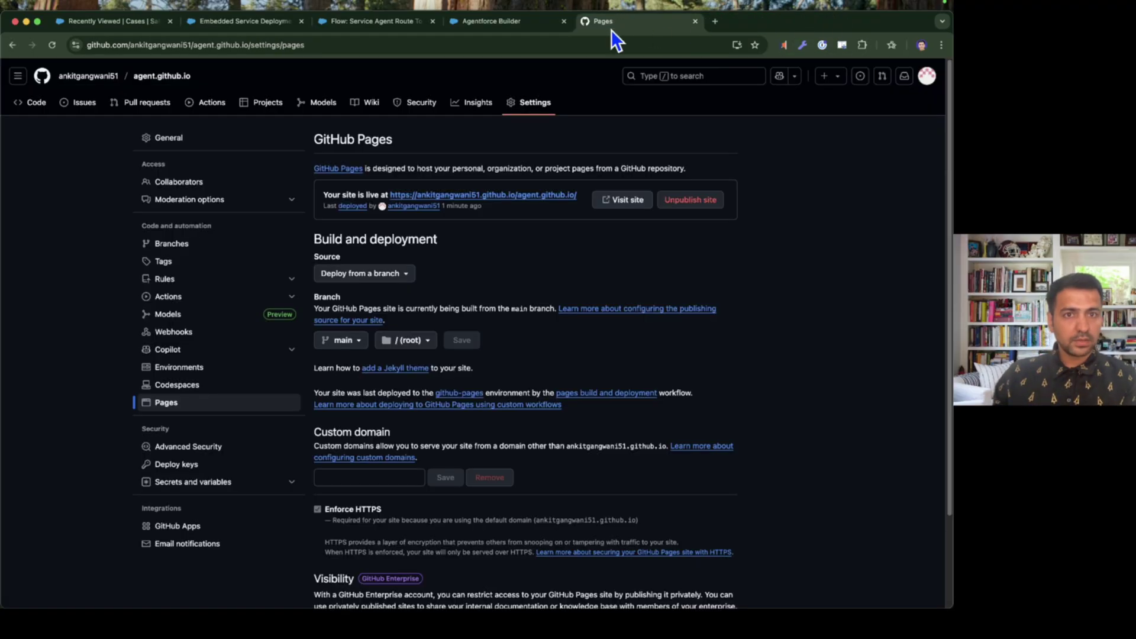
pyautogui.rightClick(111, 161)
pyautogui.click(130, 357)
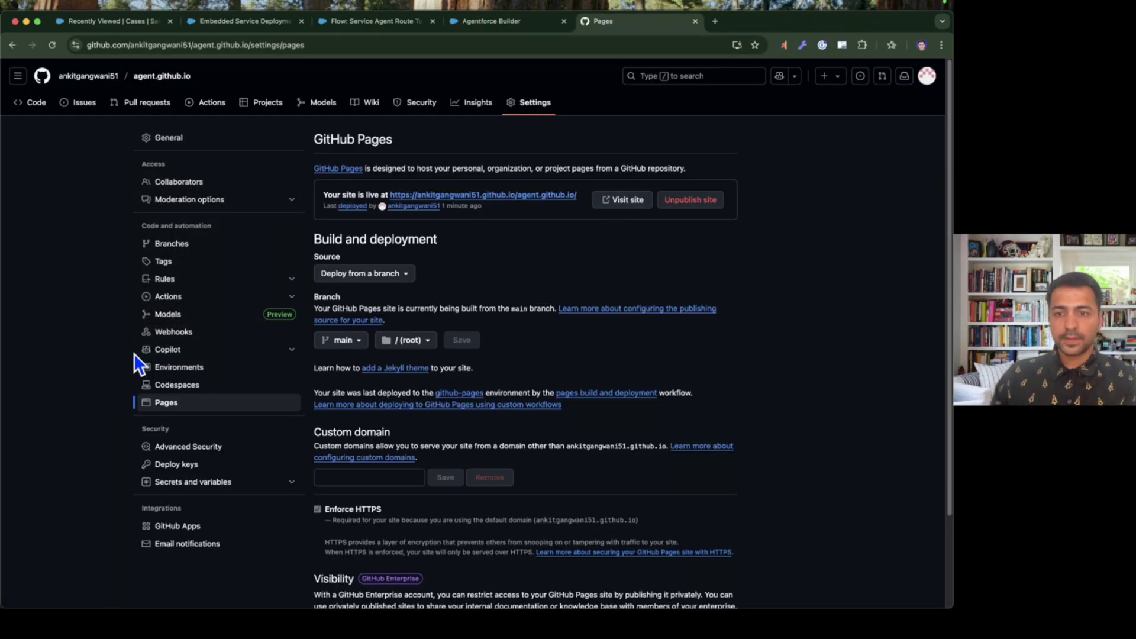
pyautogui.rightClick(52, 46)
pyautogui.click(78, 97)
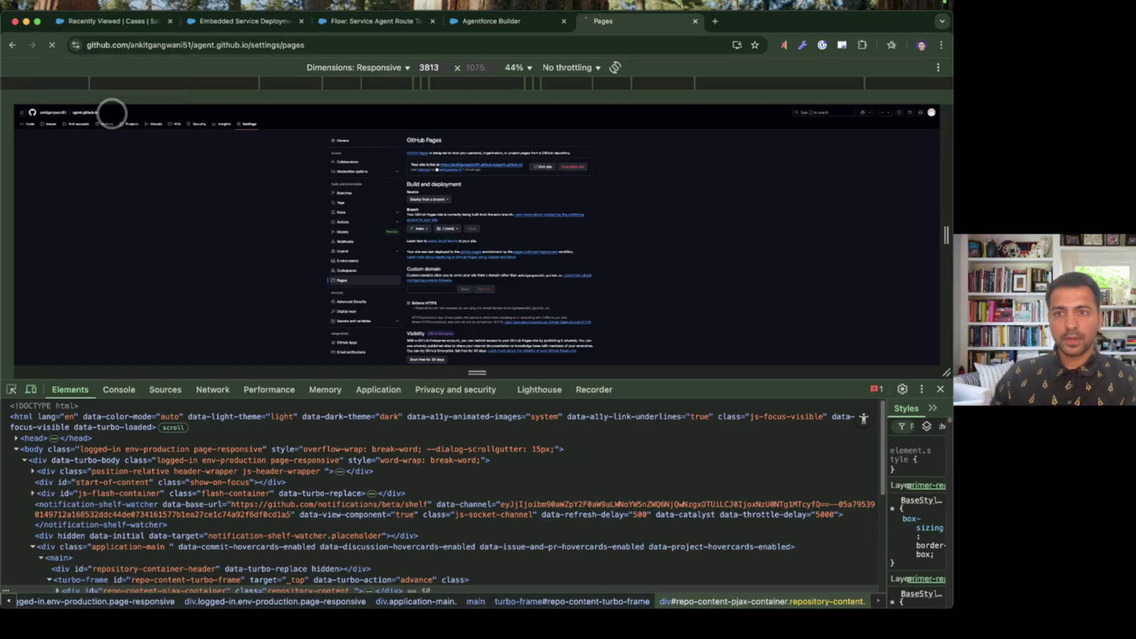
pyautogui.click(941, 389)
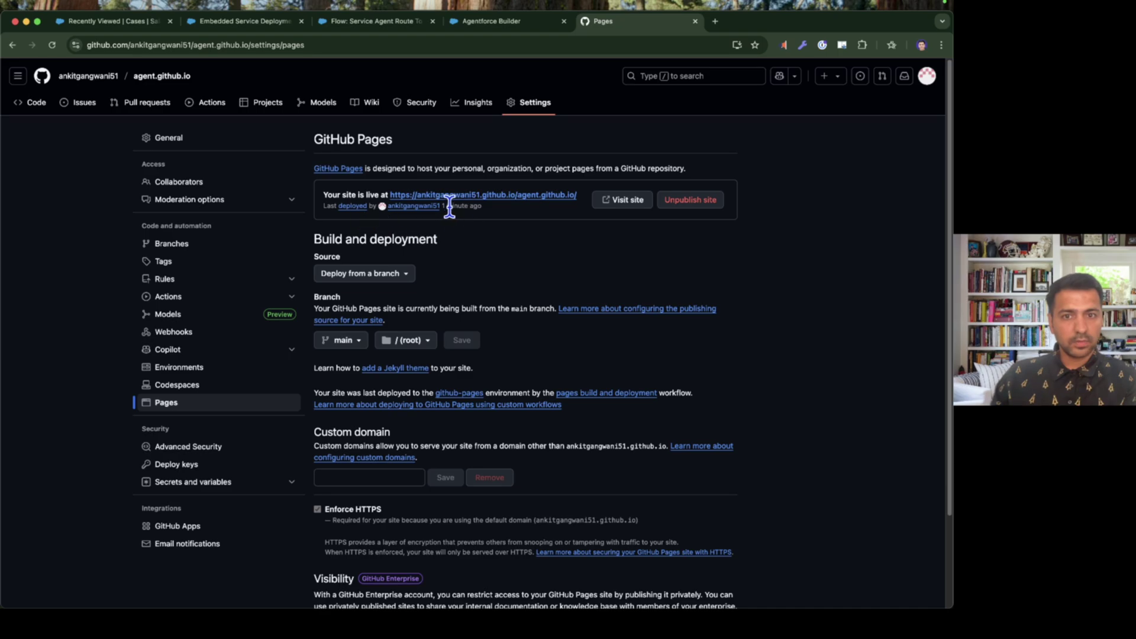
pyautogui.click(616, 200)
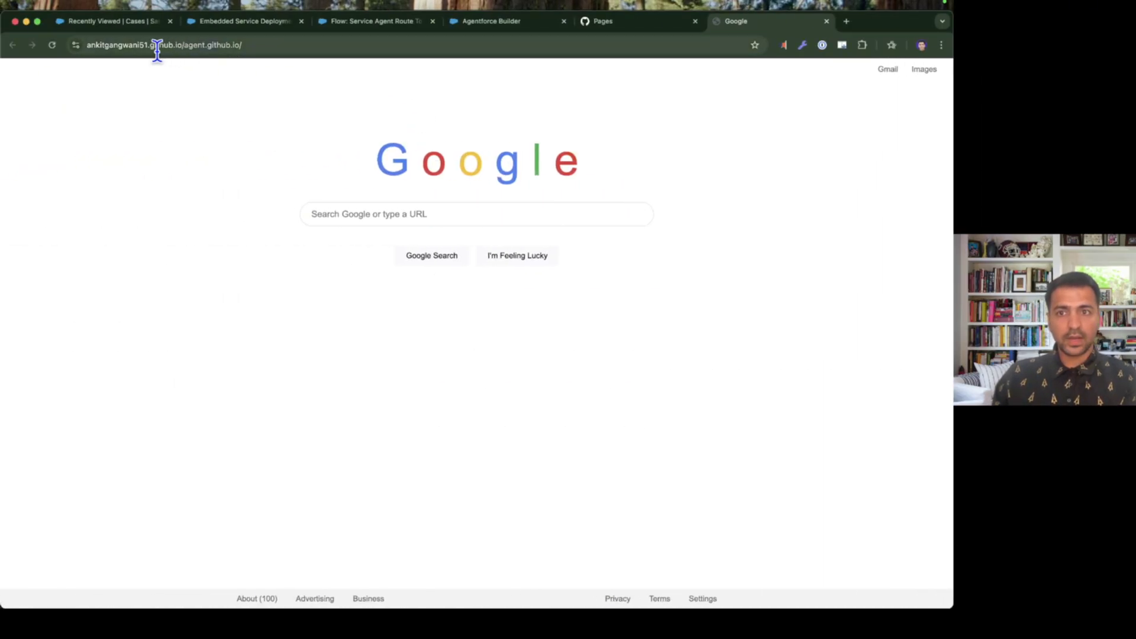
# - Copy the live site's base URL without the agent.github.io path, and find and open the CORS page in Salesforce Setup
pyautogui.moveTo(182, 45); pyautogui.dragTo(210, 45)
pyautogui.press('super+c')
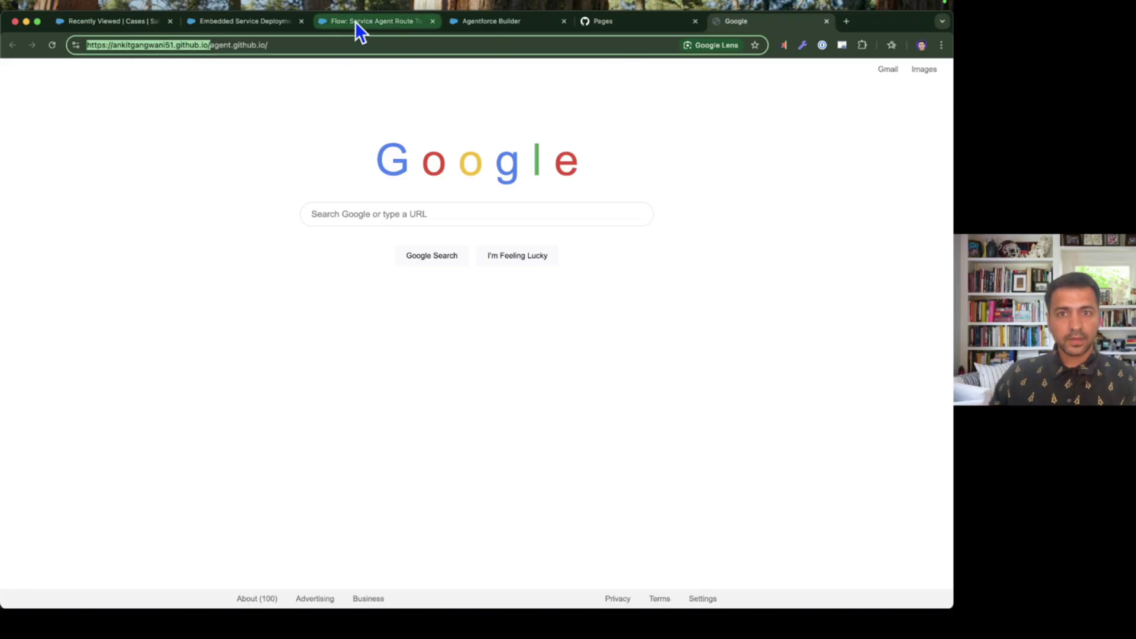
pyautogui.click(255, 21)
pyautogui.doubleClick(68, 124)
pyautogui.write('dors')
pyautogui.click(43, 191)
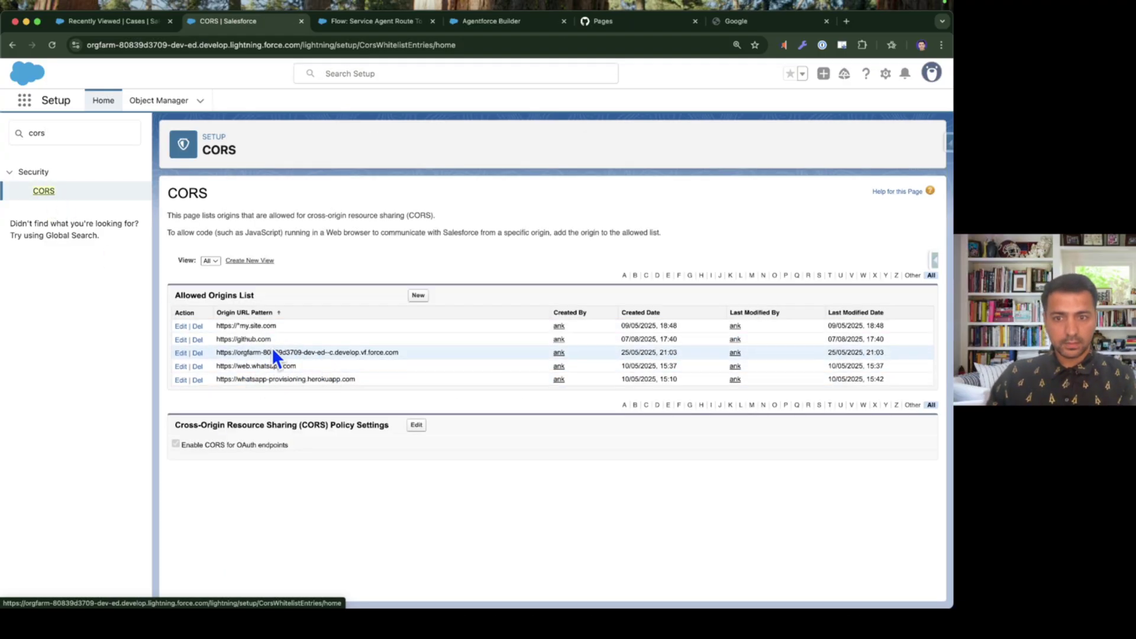
# - Add the copied GitHub Pages base URL as a new allowed origin in CORS and save it
pyautogui.click(418, 296)
pyautogui.press('super+v')
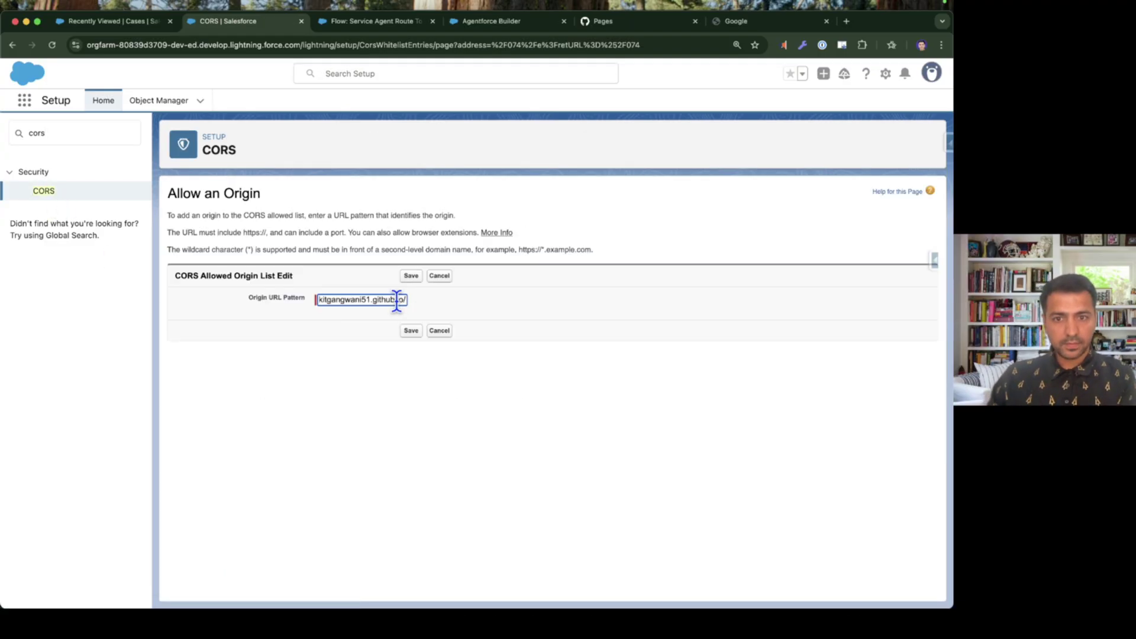
pyautogui.click(411, 331)
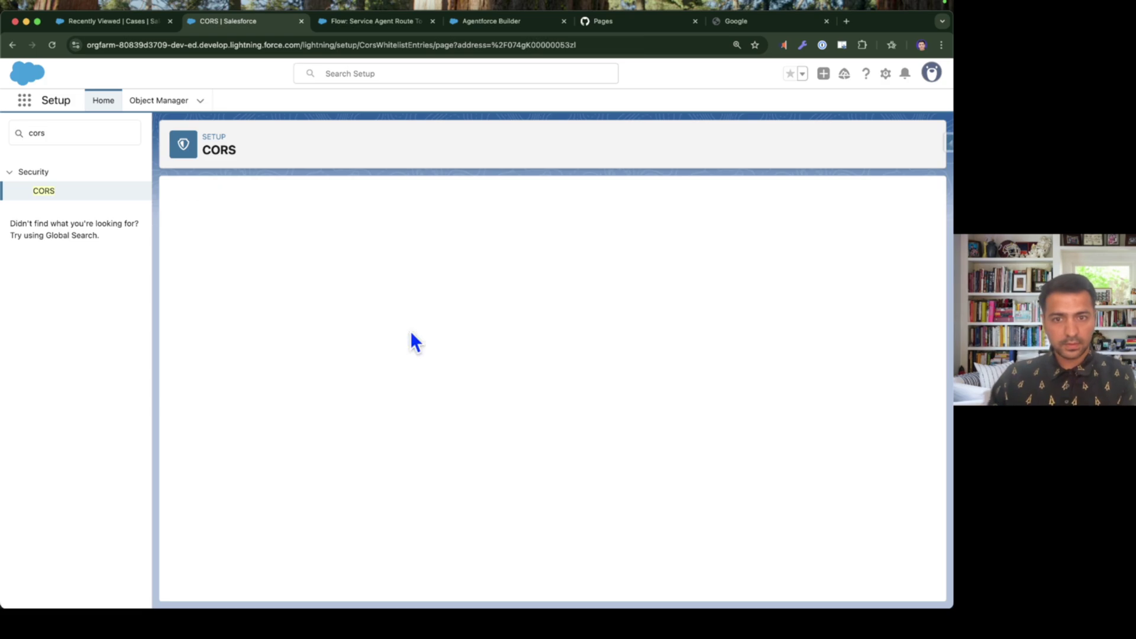
# - Open Trusted URLs in Setup and fill in a new entry with API name Github Access and the copied GitHub Pages base URL
pyautogui.moveTo(312, 250); pyautogui.dragTo(376, 250)
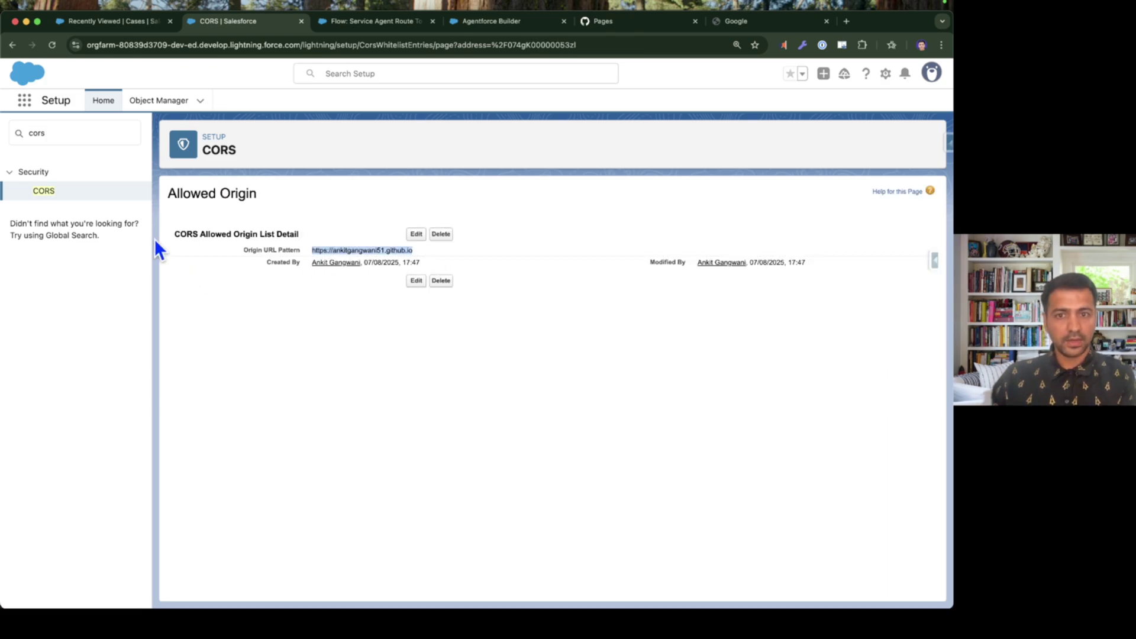
pyautogui.doubleClick(65, 134)
pyautogui.write('trust')
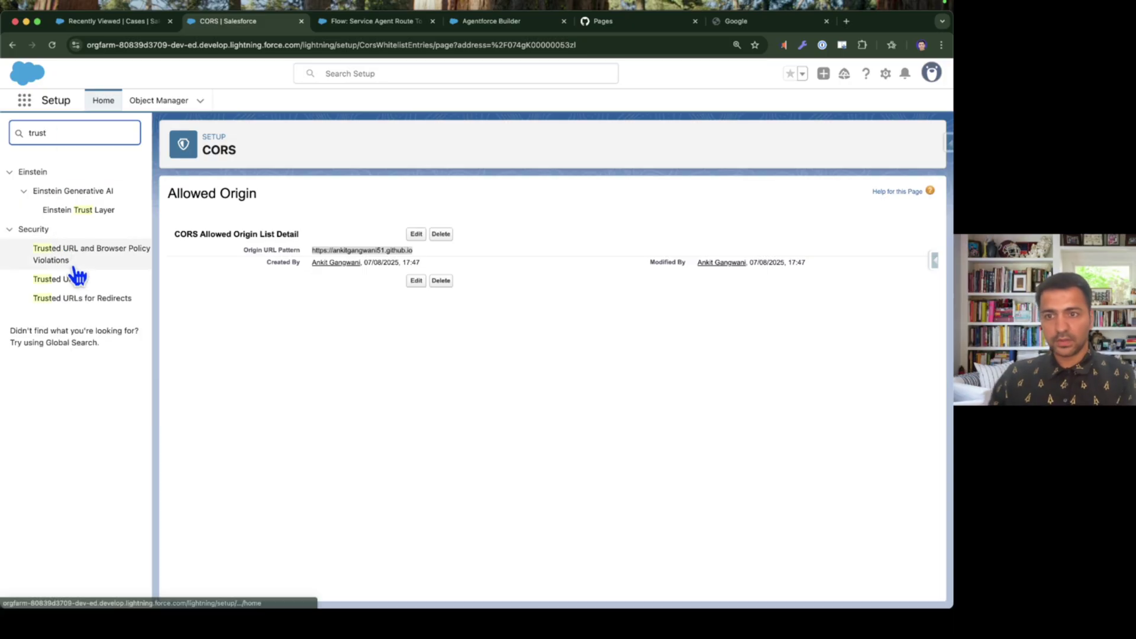
pyautogui.click(70, 278)
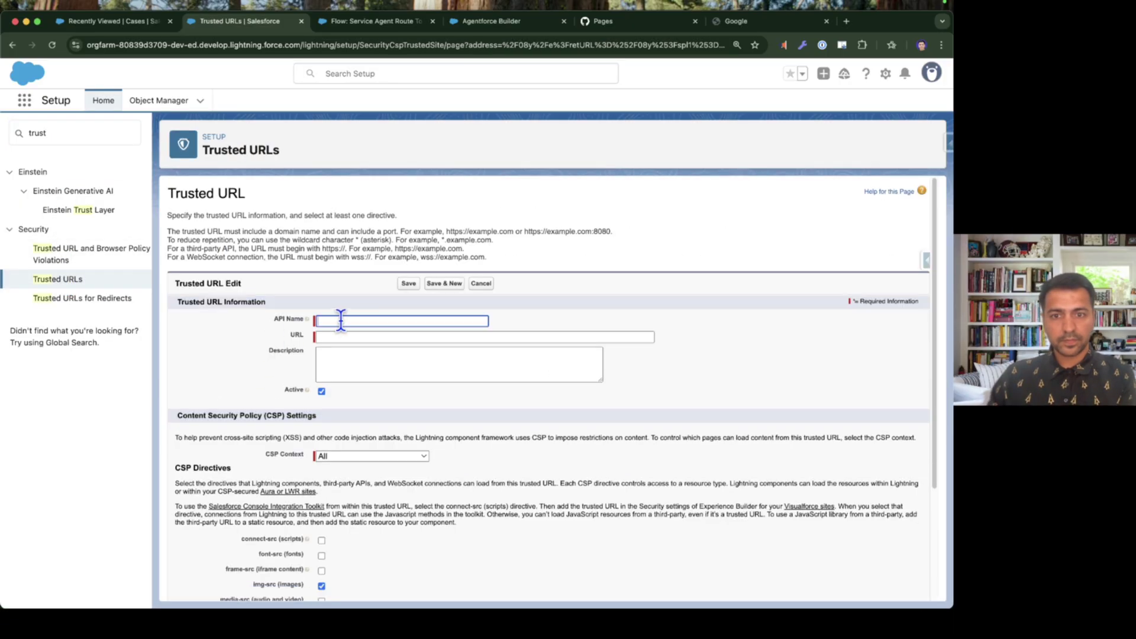
pyautogui.write('Github Access')
pyautogui.press('Tab')
pyautogui.press('super+v')
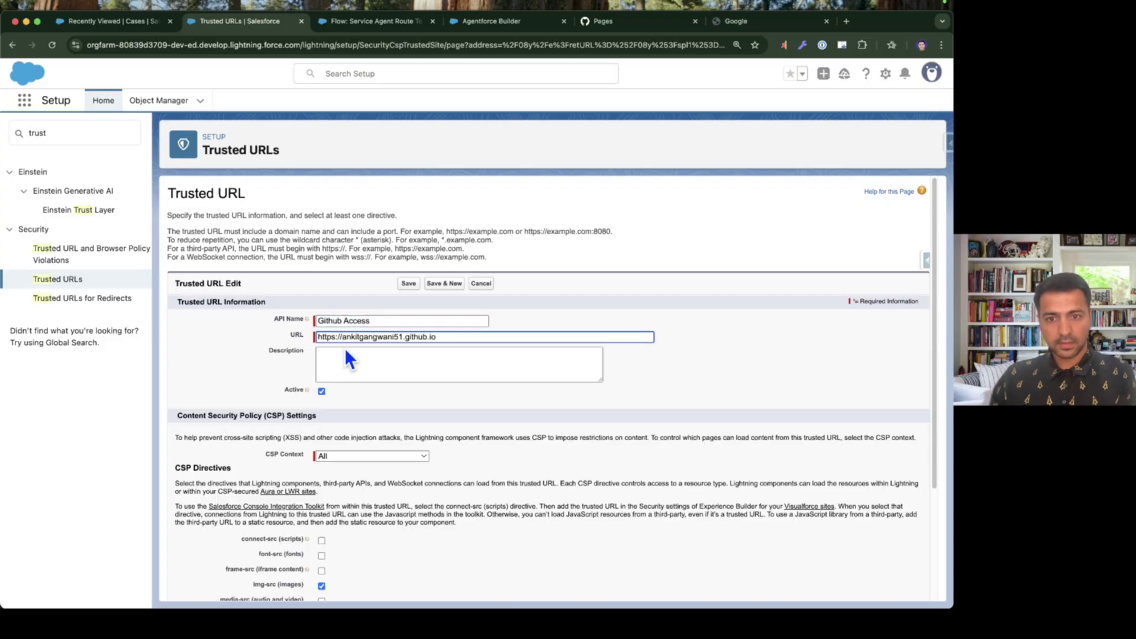
# - Allow frame-src (iframe content) for the trusted URL, correct its API name to GithubAccess and save it
pyautogui.scroll(-4, 346, 349)
pyautogui.click(322, 432)
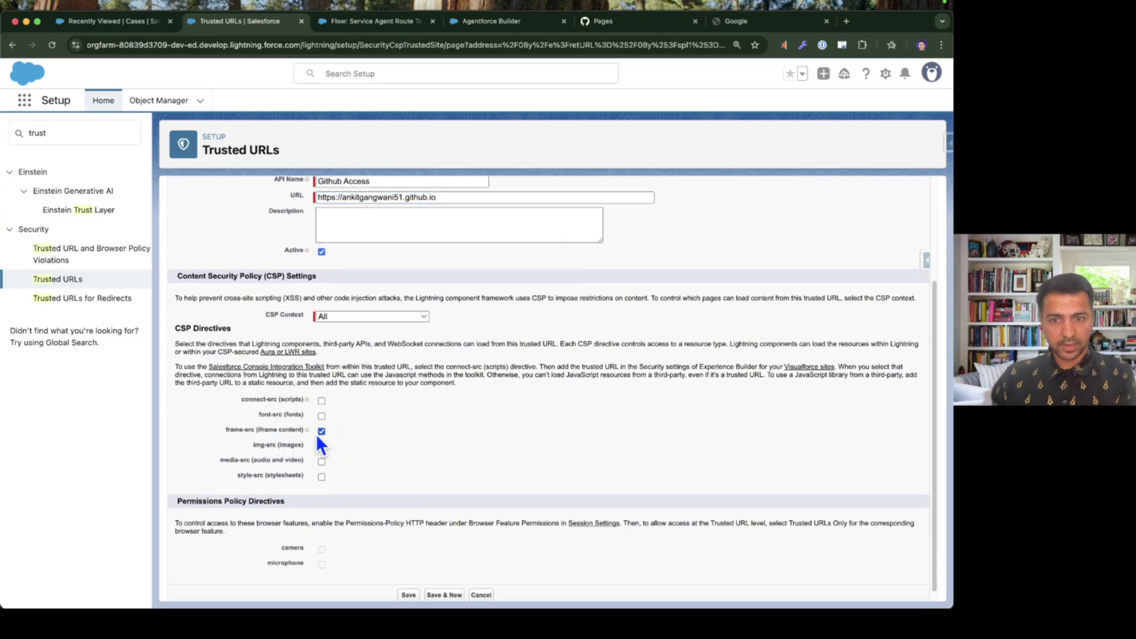
pyautogui.click(413, 595)
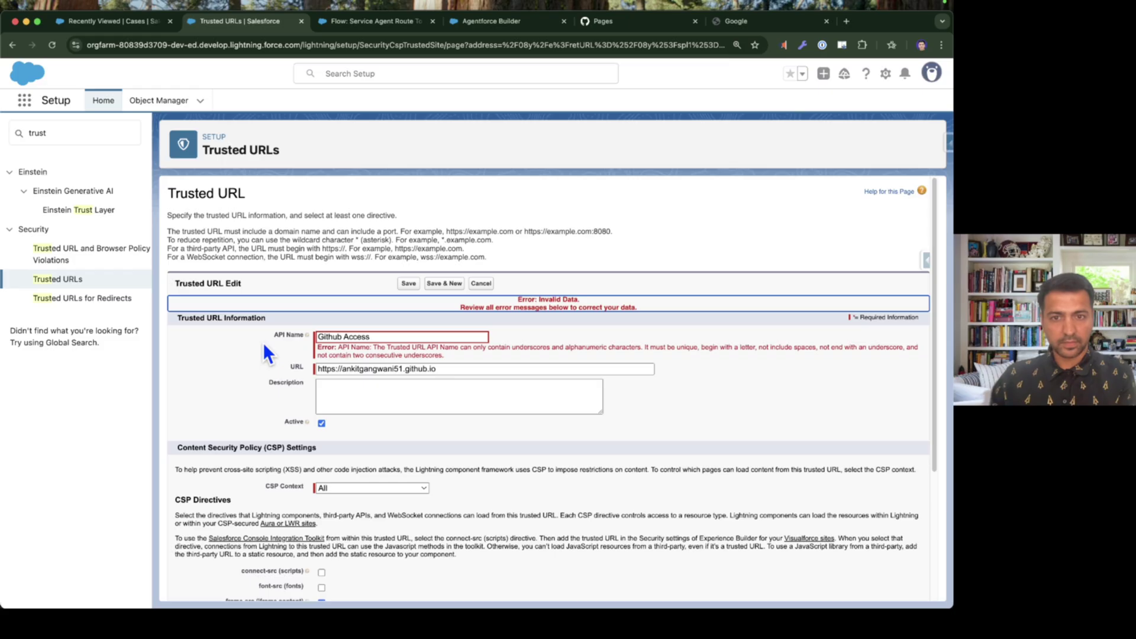
pyautogui.click(423, 337)
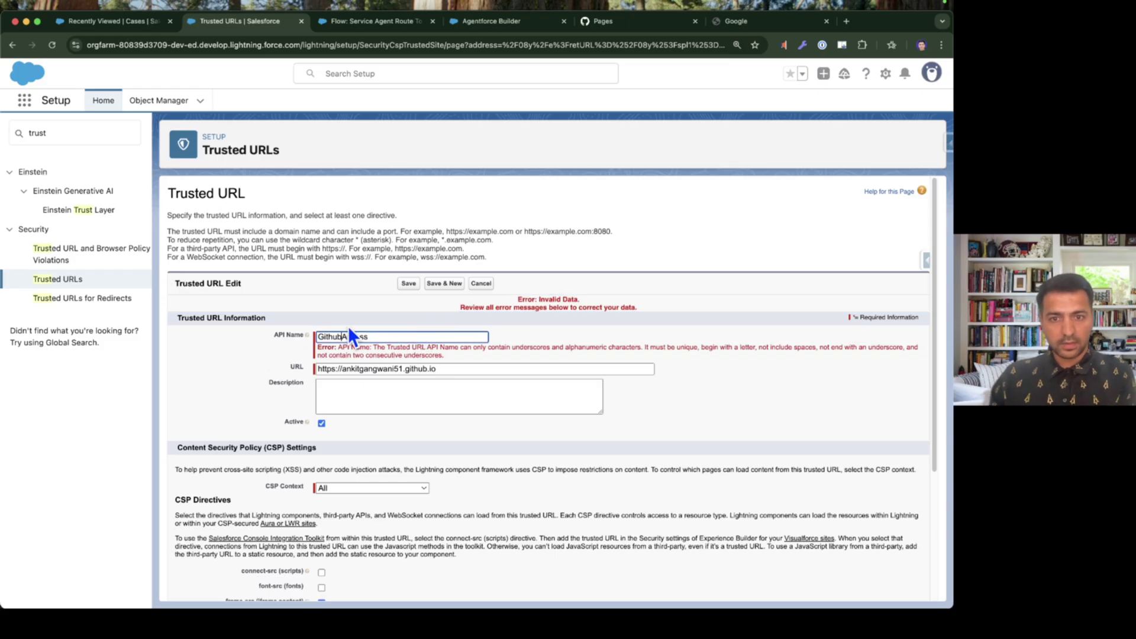
pyautogui.click(410, 285)
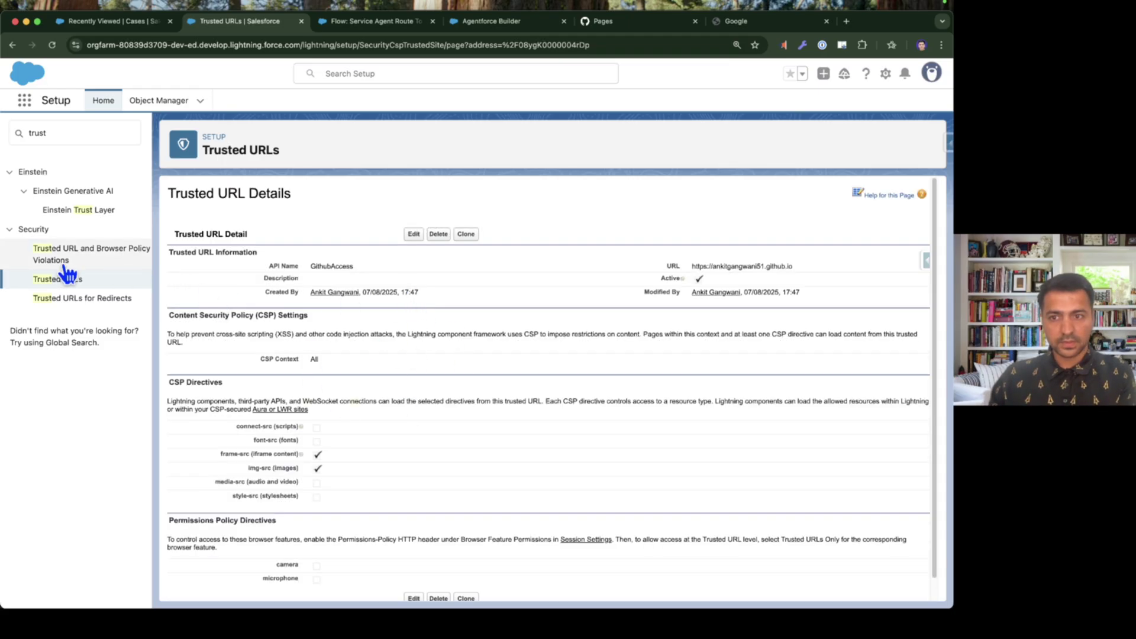
# - Check the Steps slide for the next task, and find and open the Sites page in Salesforce Setup
pyautogui.hotkey('ctrl', 'Right')
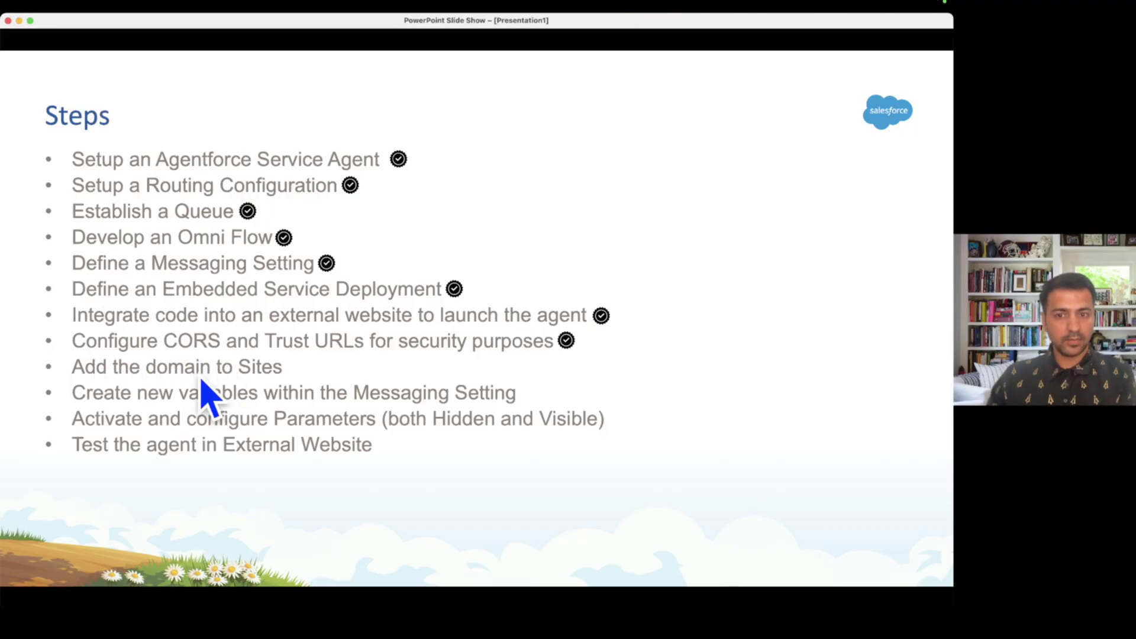
pyautogui.hotkey('ctrl', 'Left')
pyautogui.click(75, 132)
pyautogui.write('s')
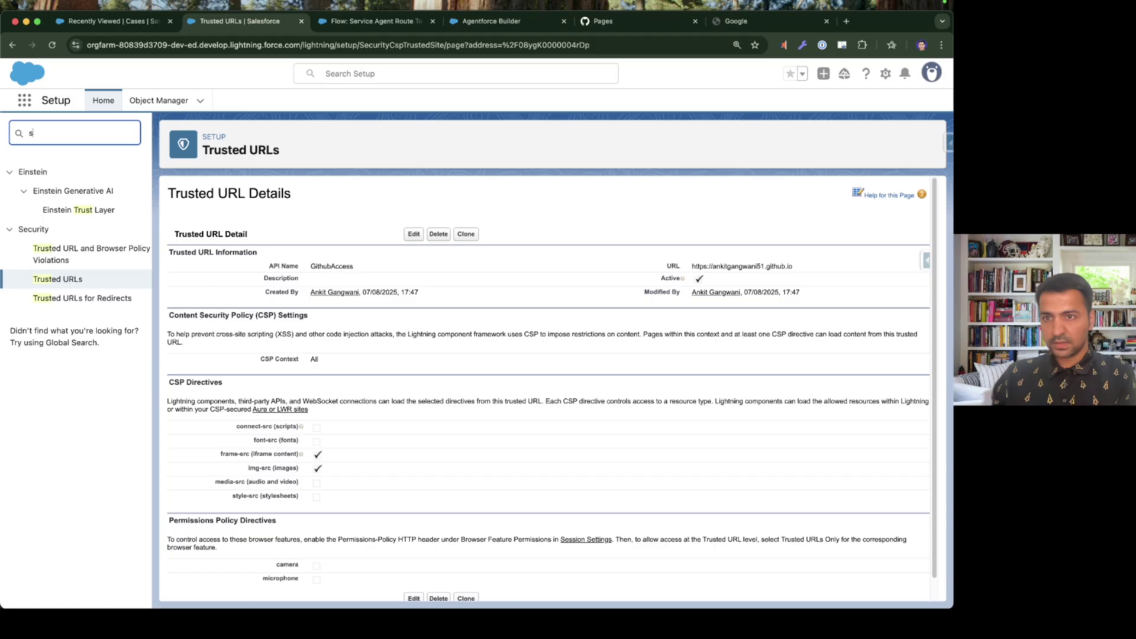
pyautogui.write('ites')
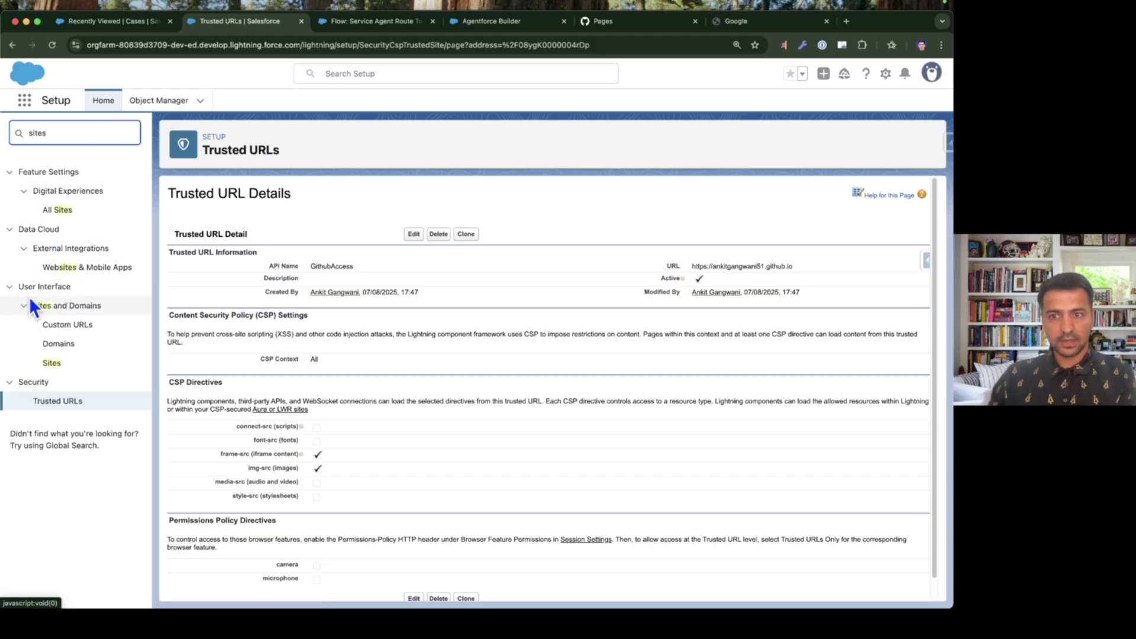
pyautogui.click(50, 366)
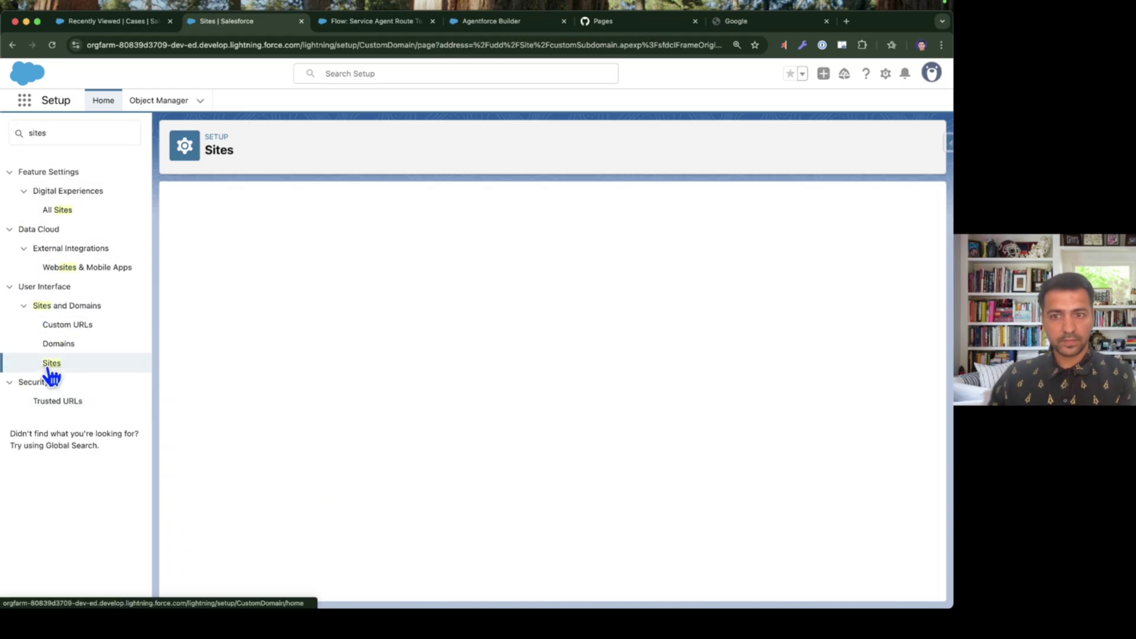
# - Accept the Sites Terms of Use and register the org's Salesforce site domain
pyautogui.click(211, 424)
pyautogui.click(443, 427)
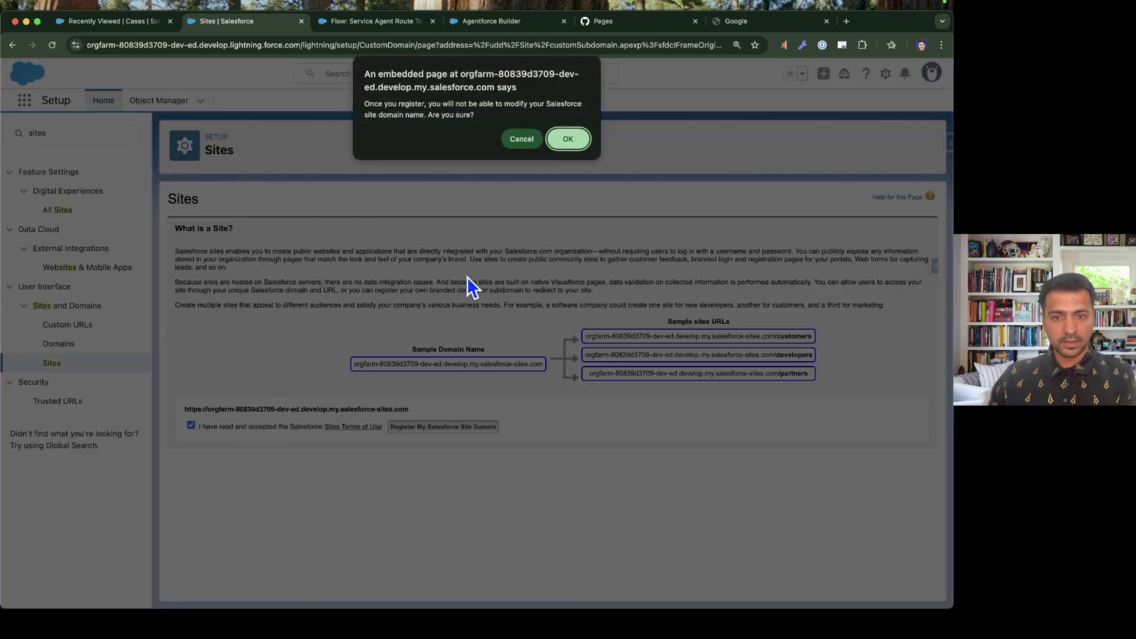
pyautogui.click(559, 140)
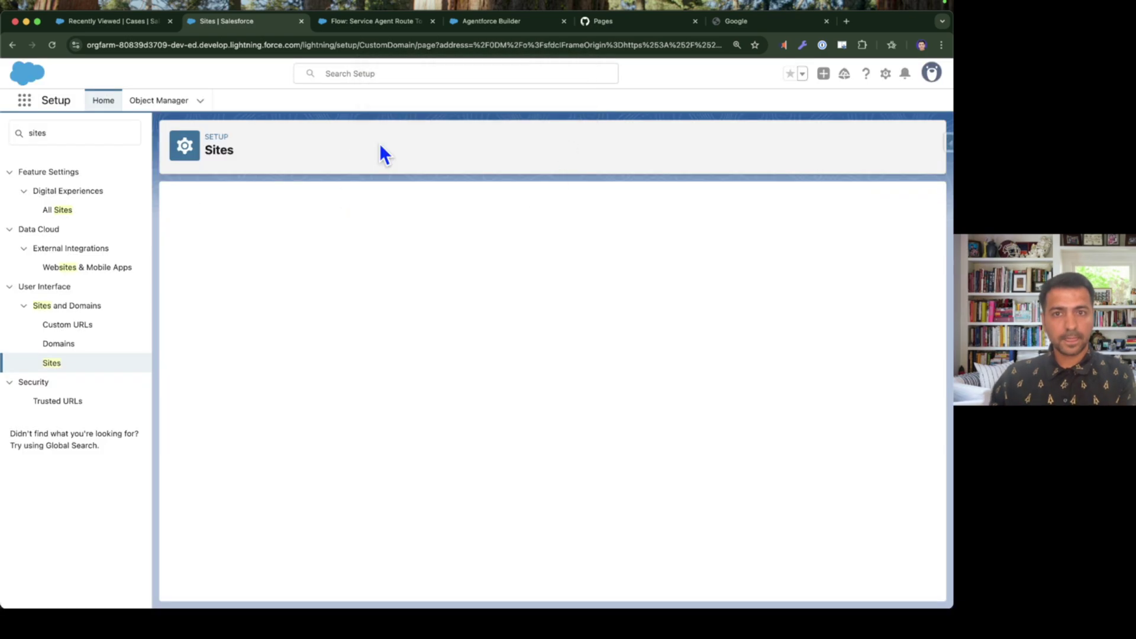
# - Add the copied GitHub Pages base URL to the ESW_Github_Messaging_Setti site's trusted domains for inline frames and save it
pyautogui.scroll(-1, 450, 296)
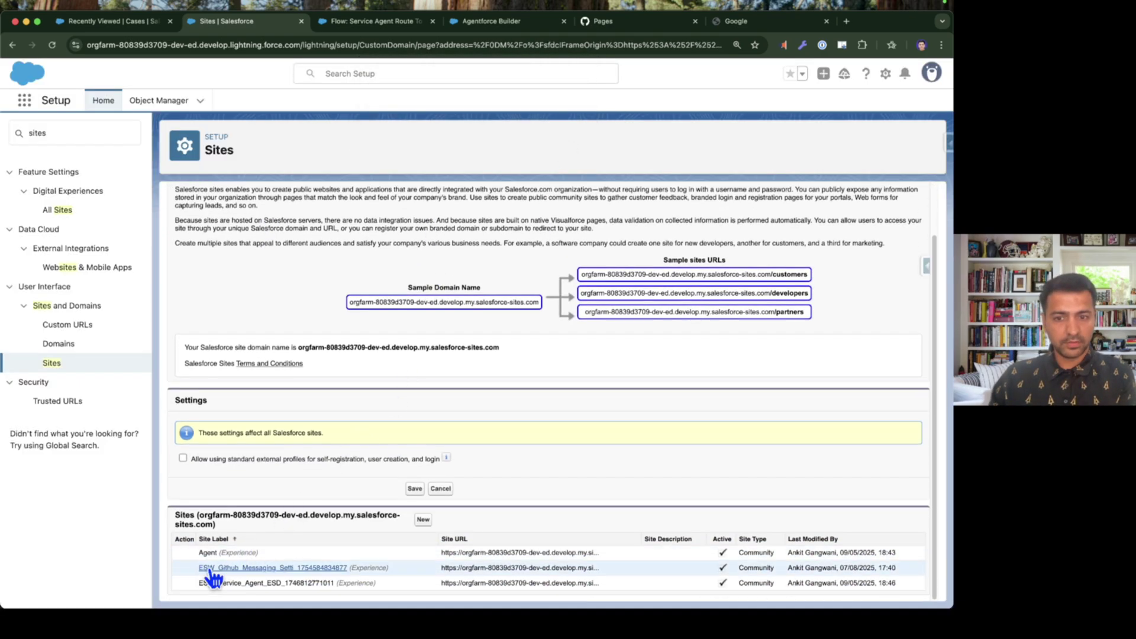
pyautogui.click(244, 581)
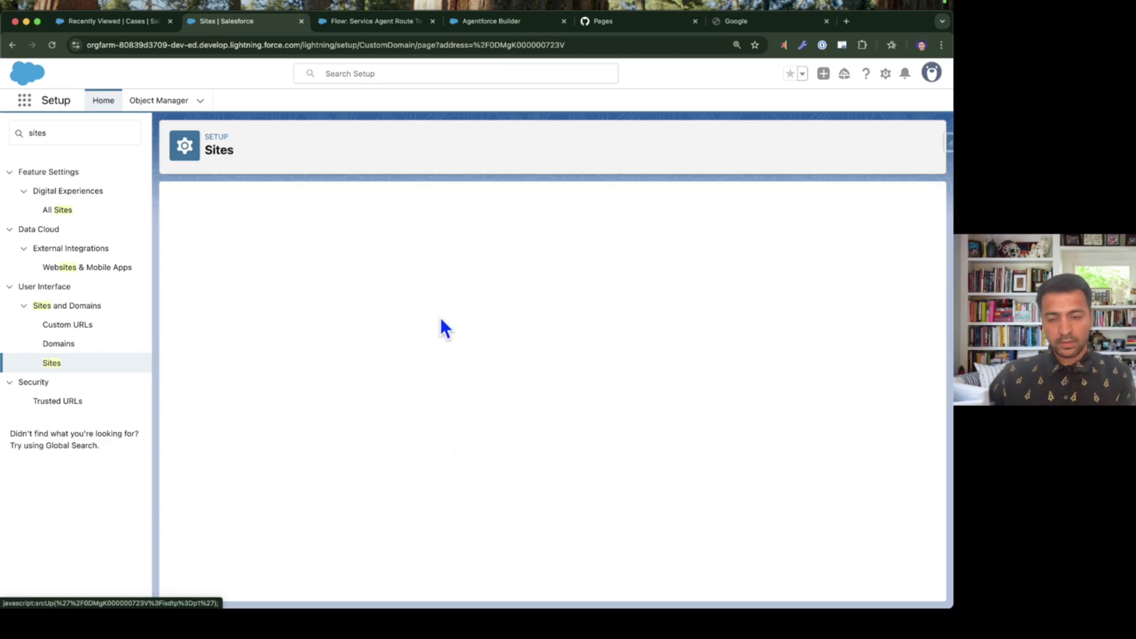
pyautogui.scroll(-4, 441, 323)
pyautogui.click(435, 350)
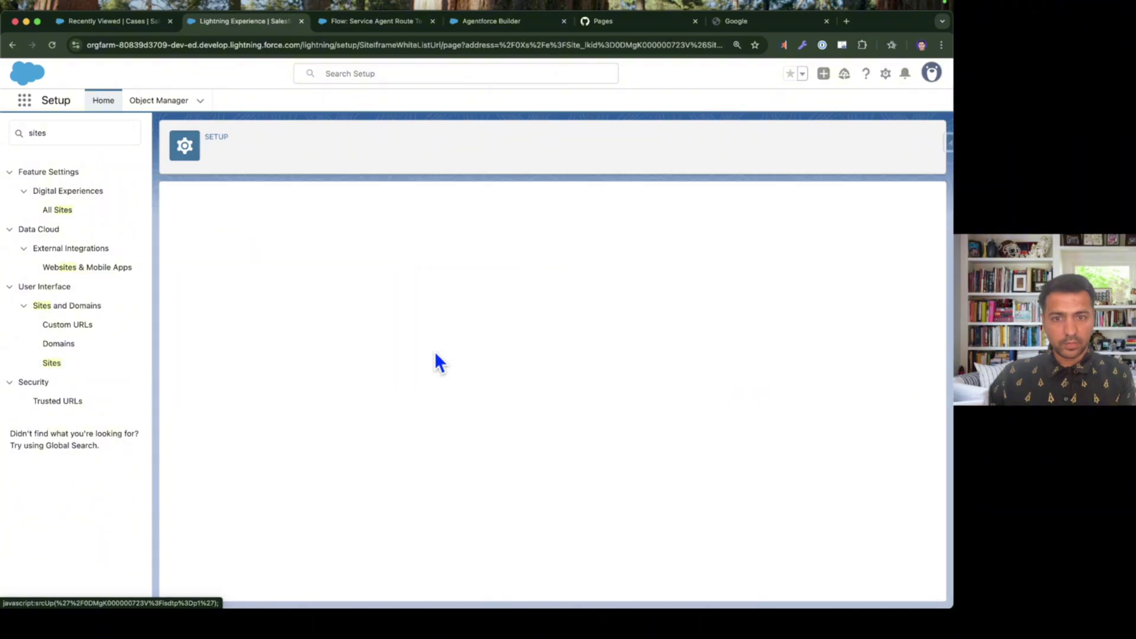
pyautogui.click(376, 272)
pyautogui.press('super+v')
pyautogui.click(410, 299)
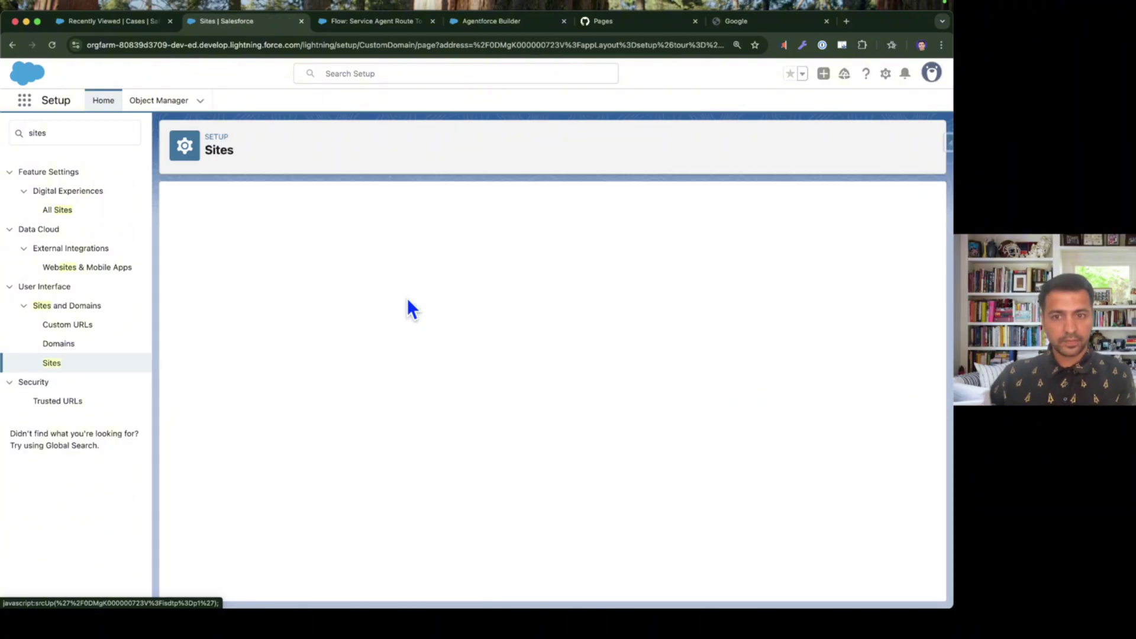
# - Switch to index.html in VS Code, change the footer's About label to About (101) and save the file
pyautogui.press('super+Tab')
pyautogui.click(407, 297)
pyautogui.hotkey('ctrl', 'Left')
pyautogui.hotkey('ctrl', 'Left')
pyautogui.hotkey('ctrl', 'Left')
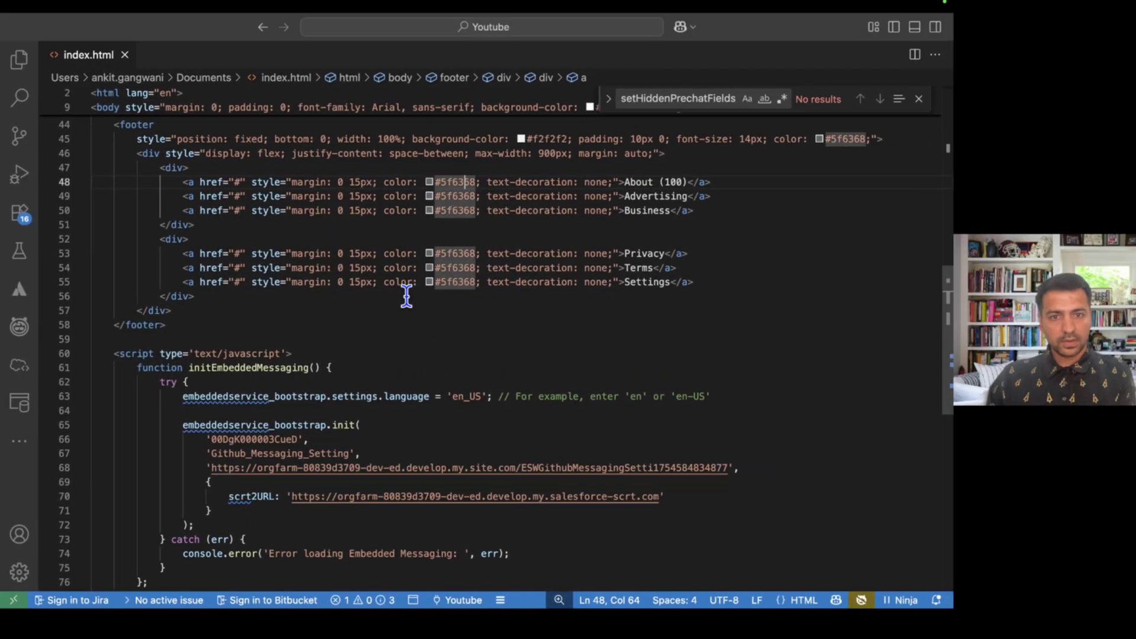
pyautogui.scroll(2, 654, 256)
pyautogui.click(684, 238)
pyautogui.press('BackSpace')
pyautogui.press('cmd+s')
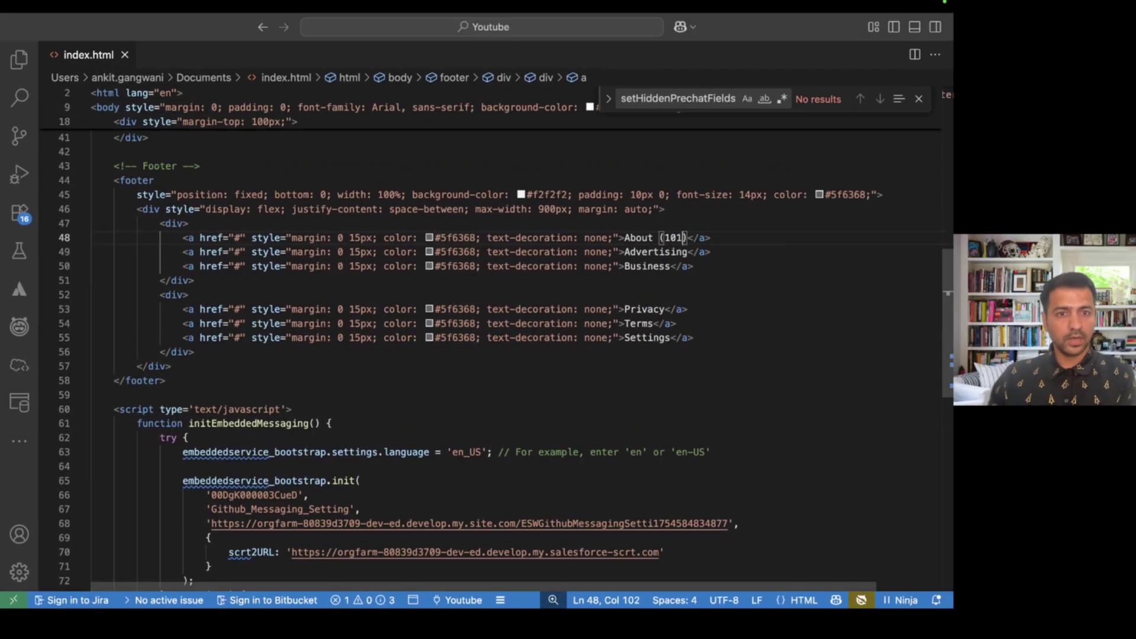
# - Upload the updated index.html to the agent.github.io repository and commit it directly to the main branch
pyautogui.hotkey('ctrl', 'Left')
pyautogui.hotkey('ctrl', 'Left')
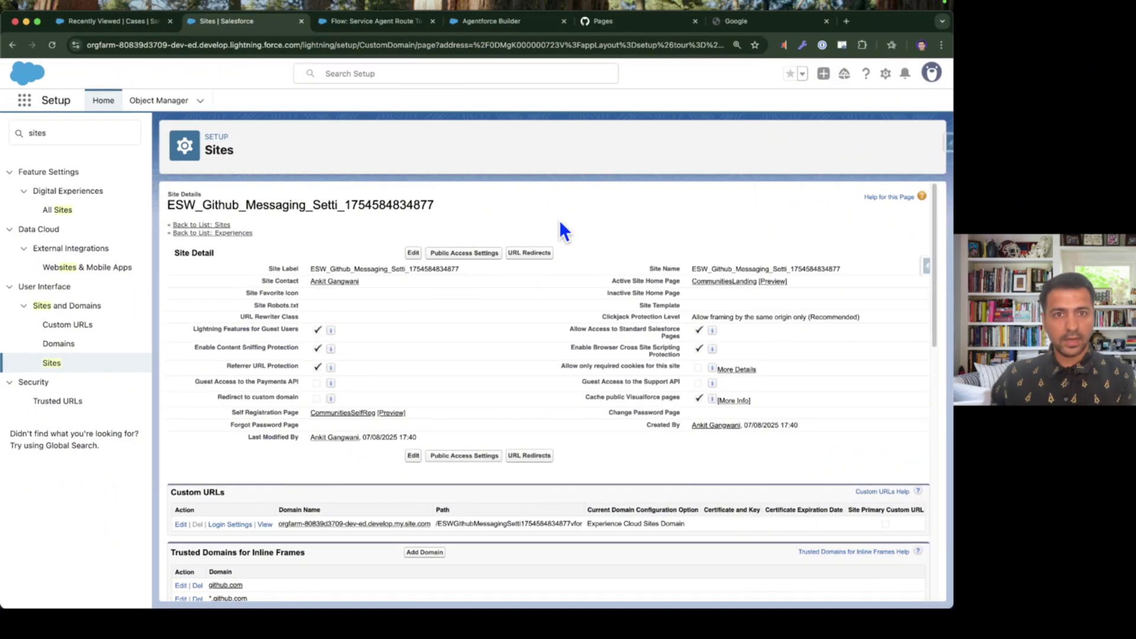
pyautogui.click(604, 21)
pyautogui.click(29, 103)
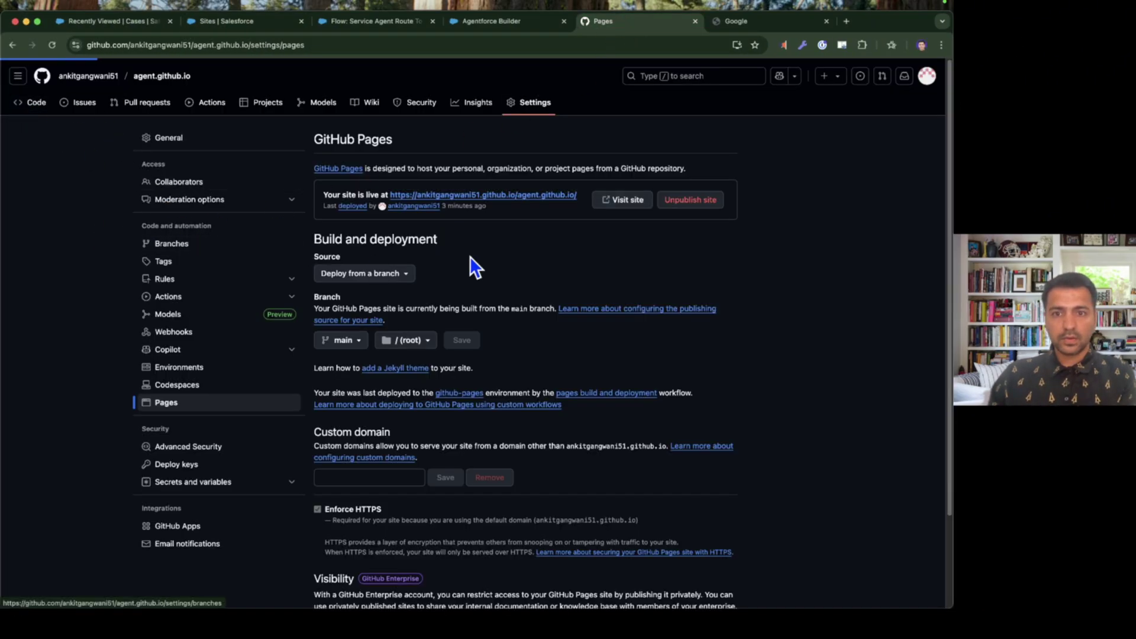
pyautogui.click(539, 172)
pyautogui.click(548, 216)
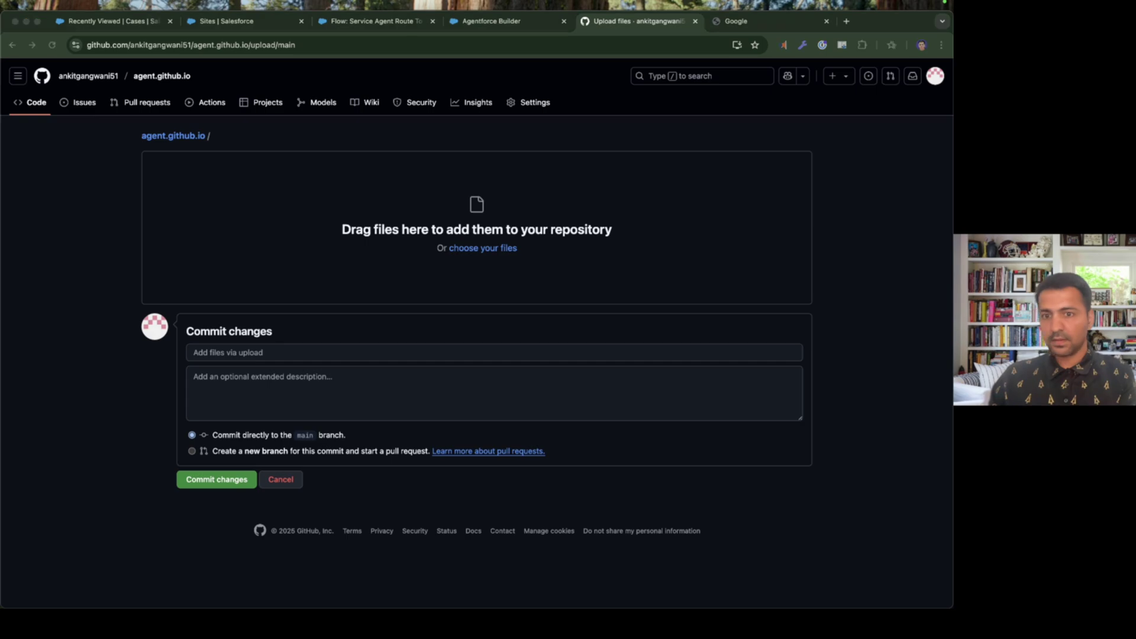
pyautogui.moveTo(0, 279); pyautogui.dragTo(675, 231)
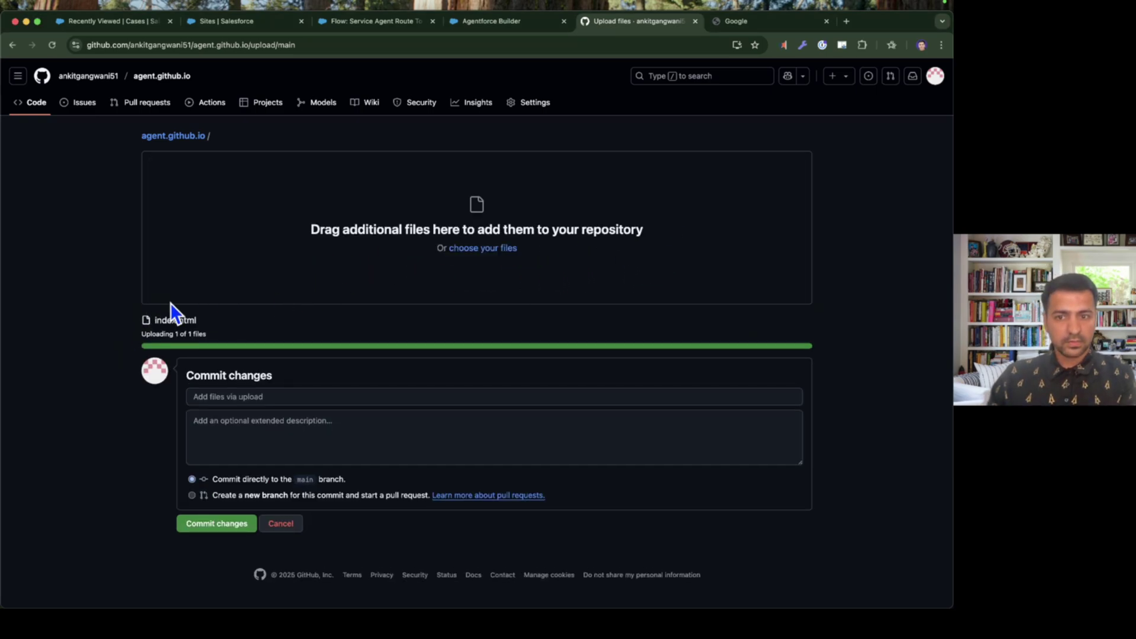
pyautogui.click(194, 526)
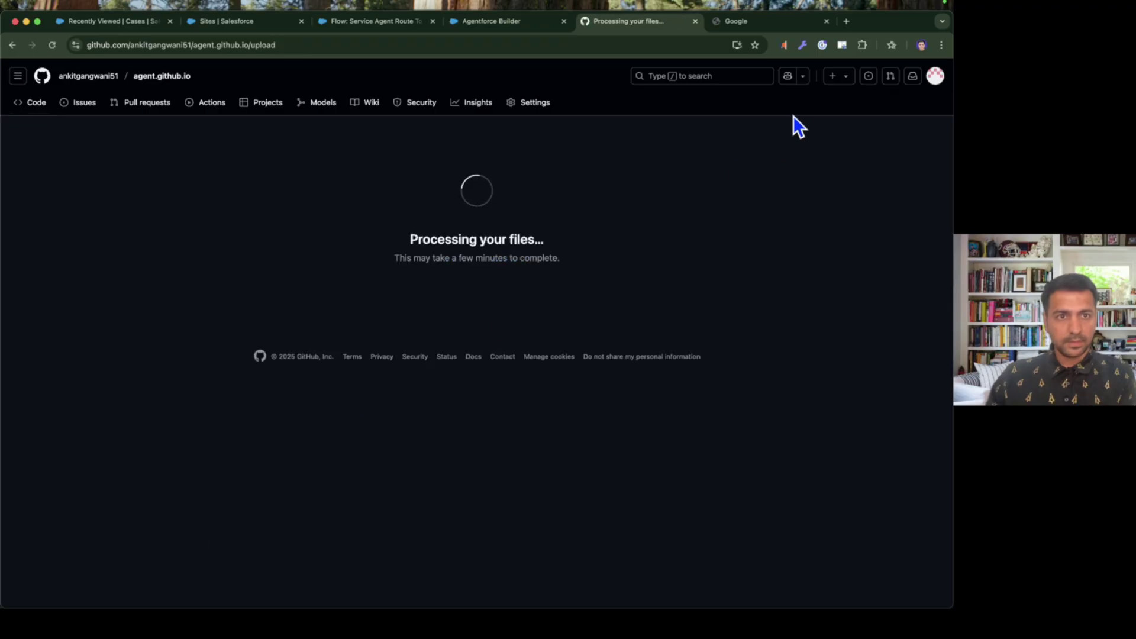
# - Close the old live site tab, open the repository's GitHub Pages settings and visit the published site
pyautogui.click(826, 21)
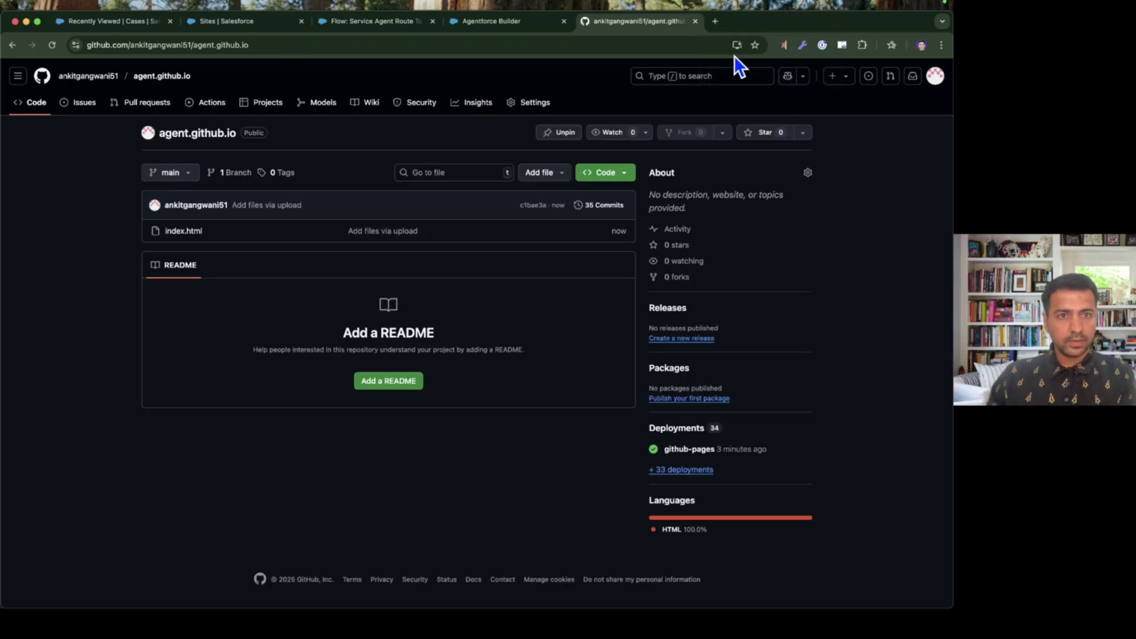
pyautogui.click(177, 403)
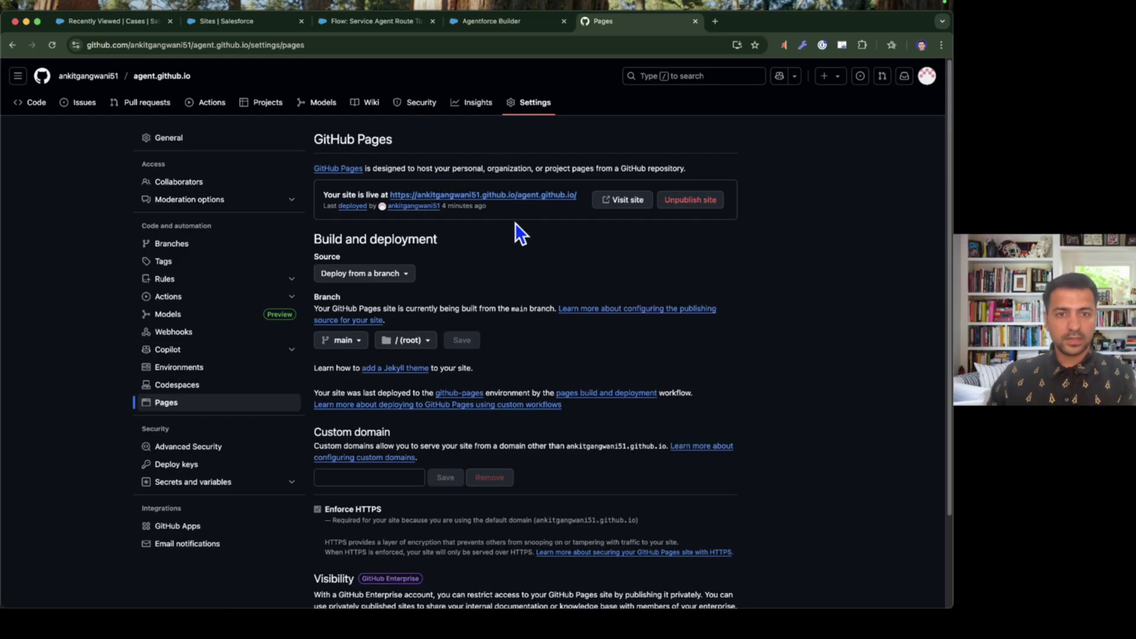
pyautogui.click(623, 201)
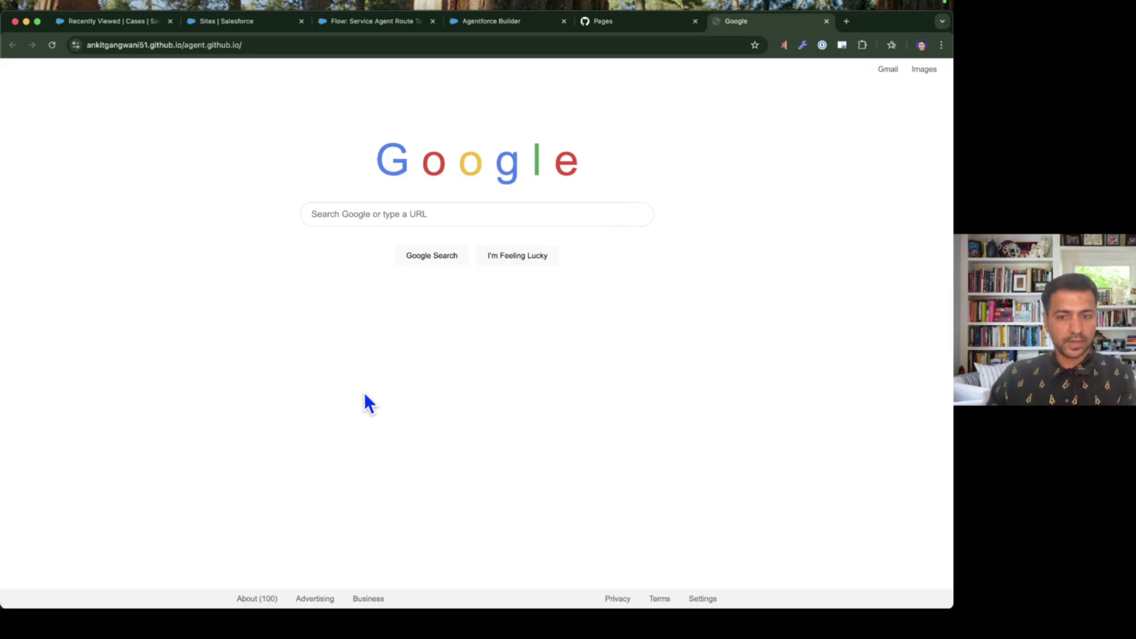
# - Close the live site and reload the GitHub Pages settings with an emptied cache using the developer tools
pyautogui.click(827, 21)
pyautogui.rightClick(37, 218)
pyautogui.click(43, 75)
pyautogui.press('super+alt+i')
pyautogui.rightClick(52, 45)
pyautogui.click(77, 98)
pyautogui.click(941, 389)
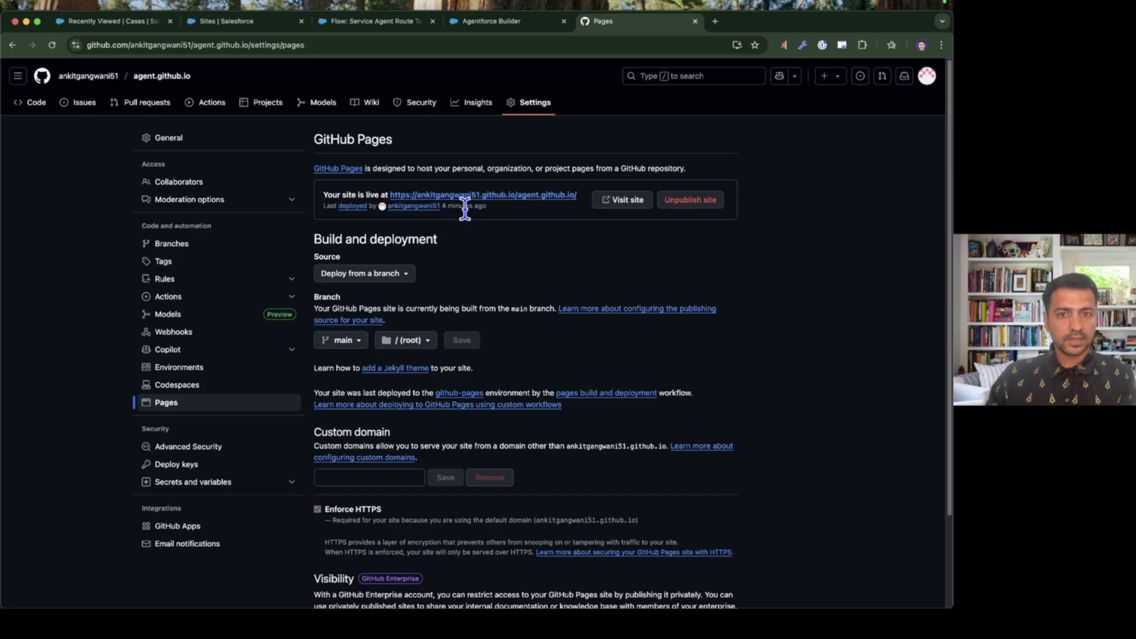
# - Refresh the Pages settings, visit the live site to check its footer About label, and close the site
pyautogui.press('super+r')
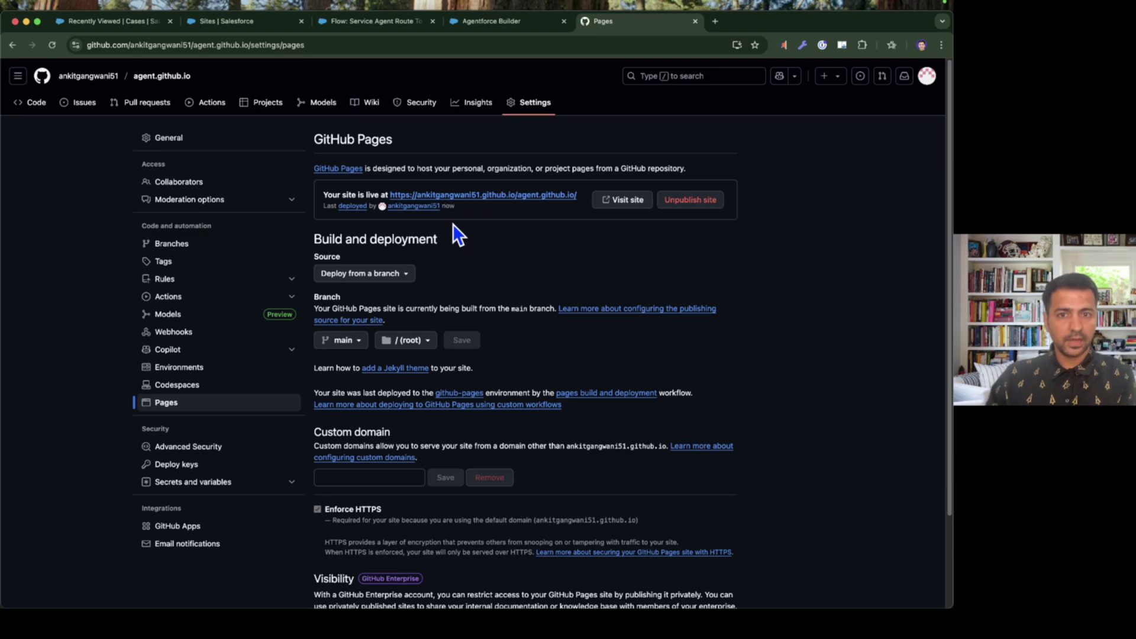
pyautogui.click(632, 204)
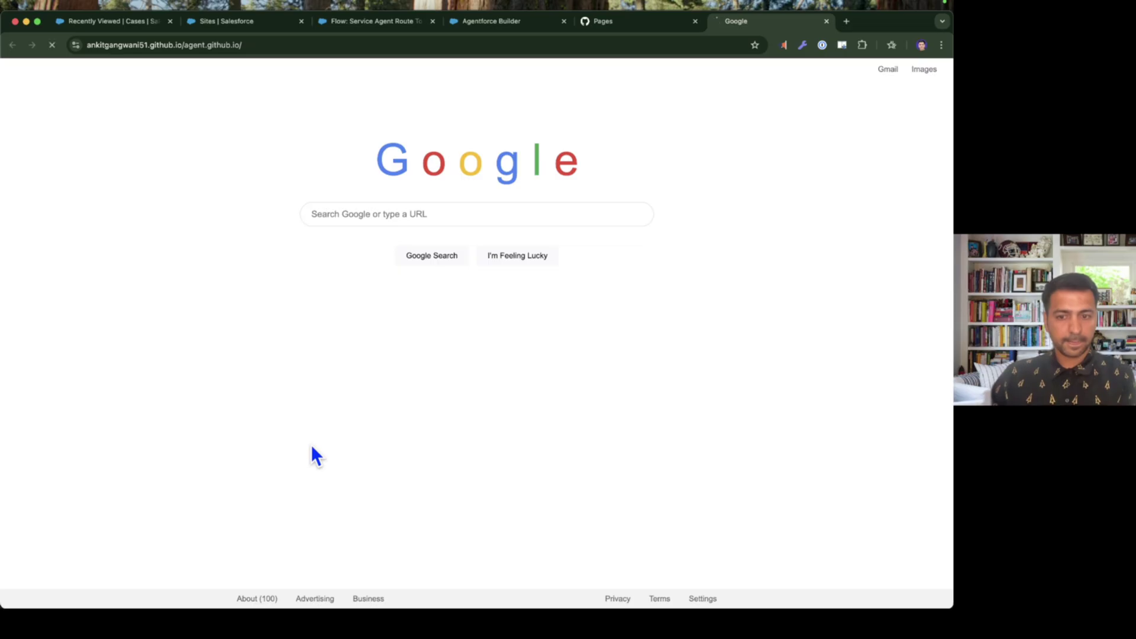
pyautogui.rightClick(312, 340)
pyautogui.click(328, 321)
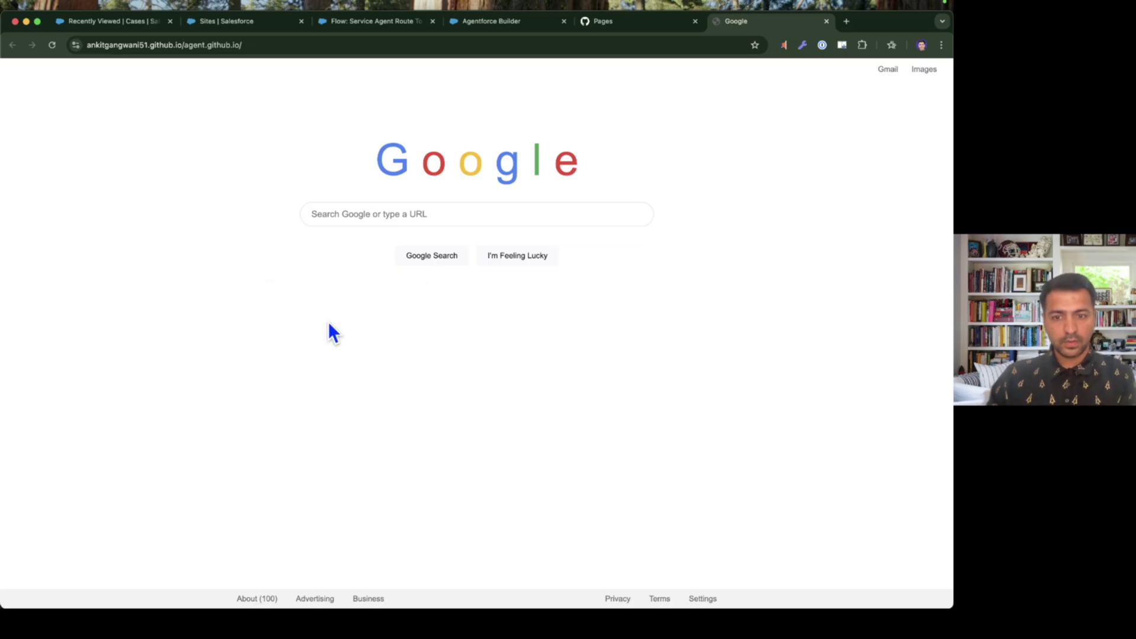
pyautogui.rightClick(328, 323)
pyautogui.click(354, 353)
pyautogui.press('super+w')
# - Empty the cache and hard reload the GitHub Pages settings once more, close the developer tools and revisit the live site
pyautogui.rightClick(107, 155)
pyautogui.click(161, 348)
pyautogui.rightClick(52, 45)
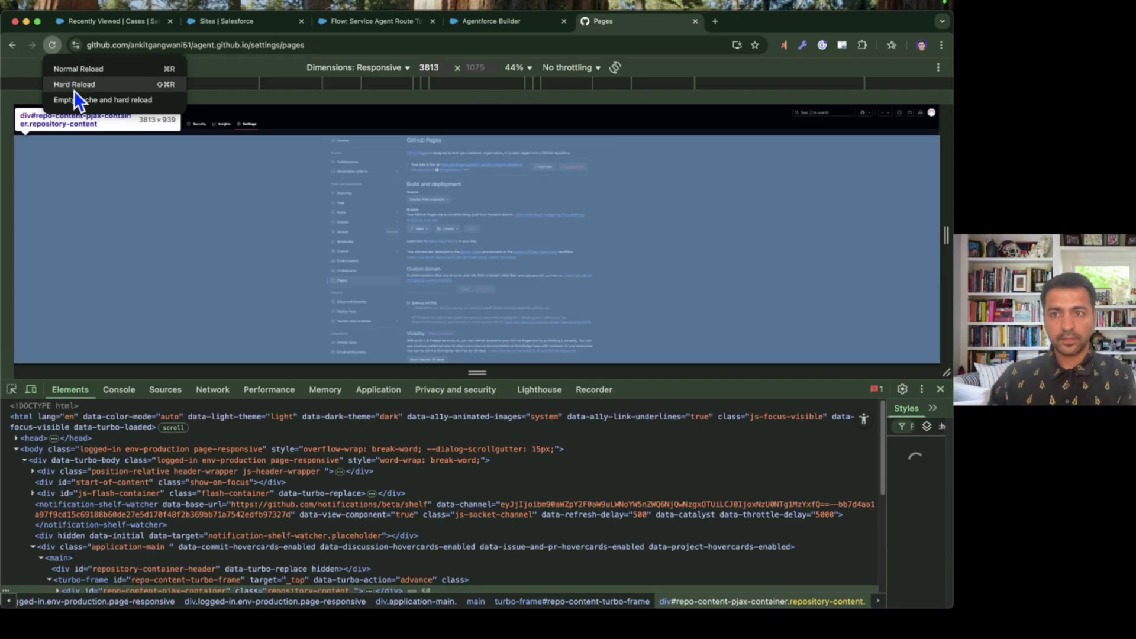
pyautogui.click(76, 97)
pyautogui.click(940, 389)
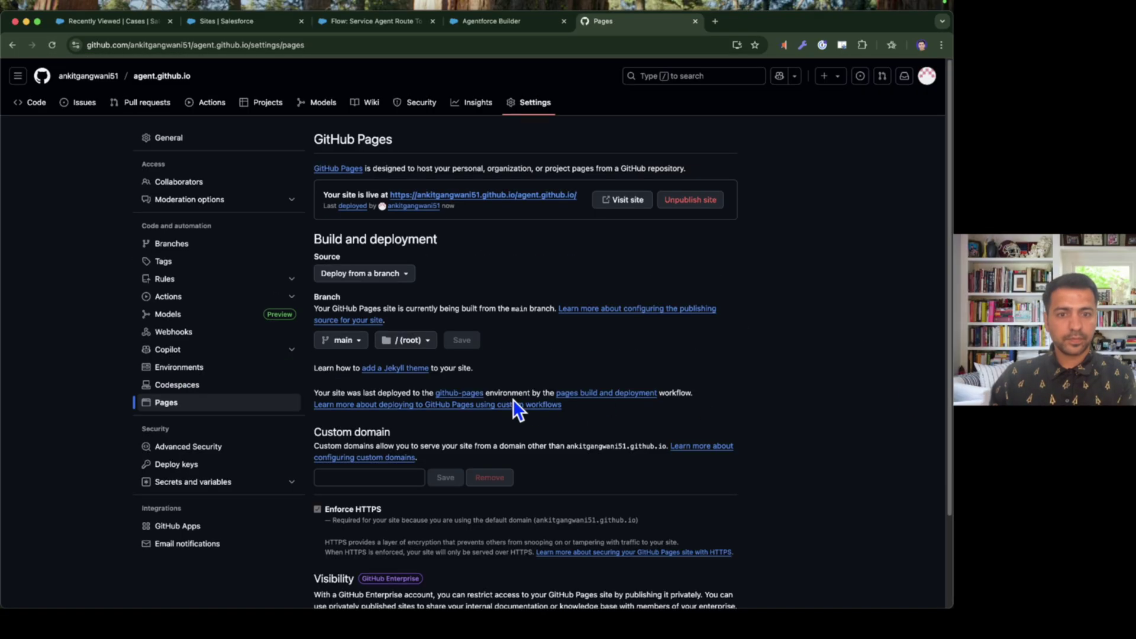
pyautogui.click(635, 204)
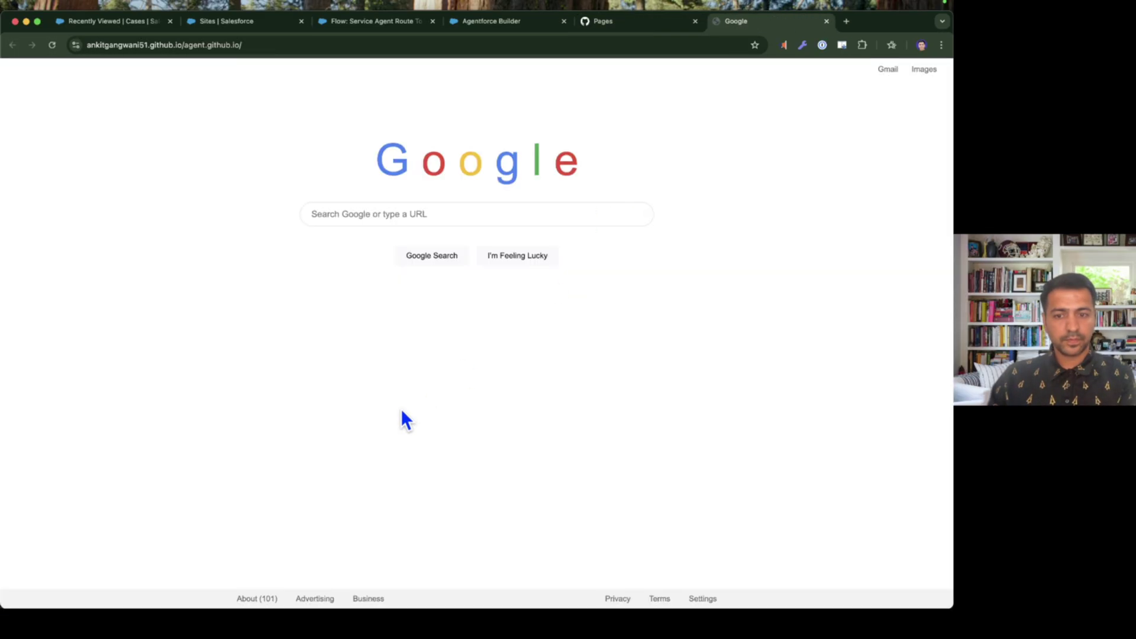
# - Check the live site's About label, close the site, visit it again from the Pages settings and close it
pyautogui.click(269, 599)
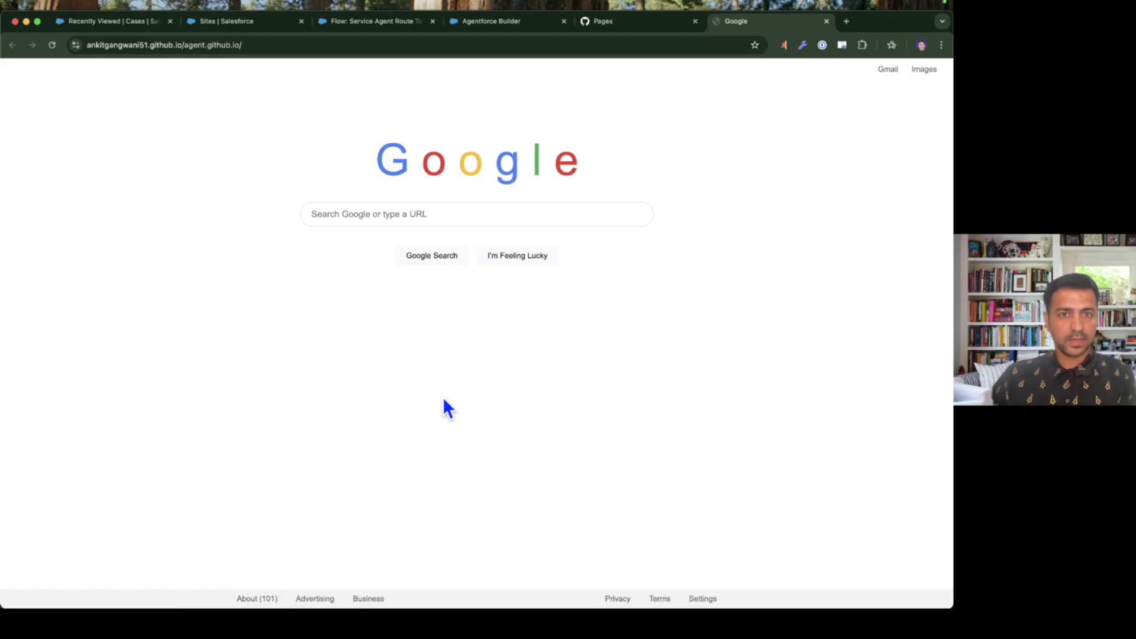
pyautogui.click(827, 22)
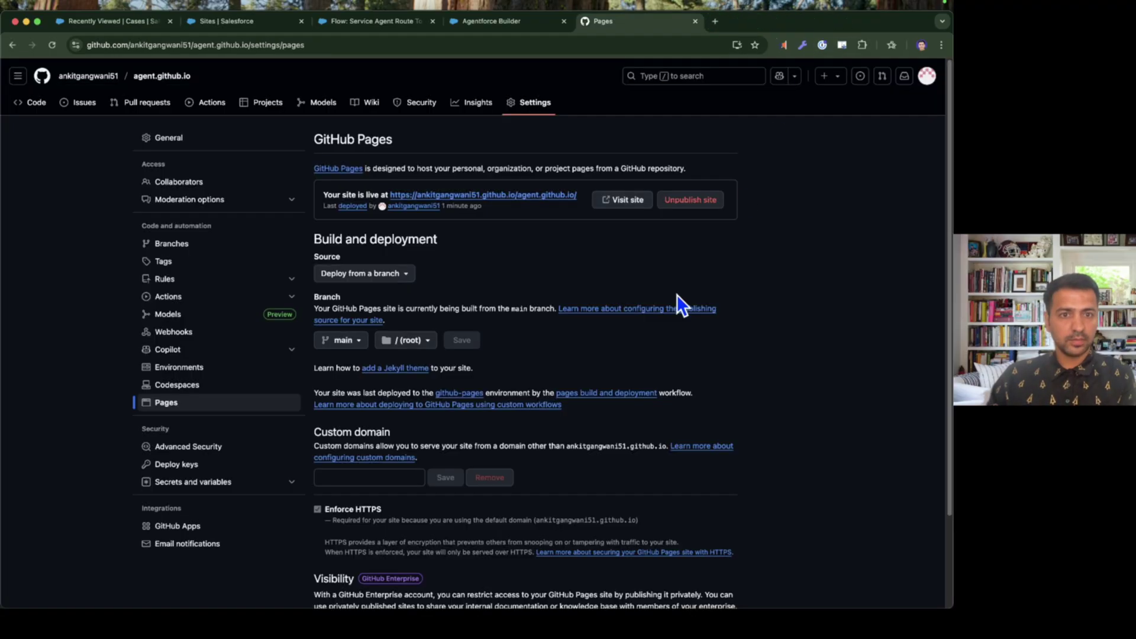
pyautogui.click(629, 200)
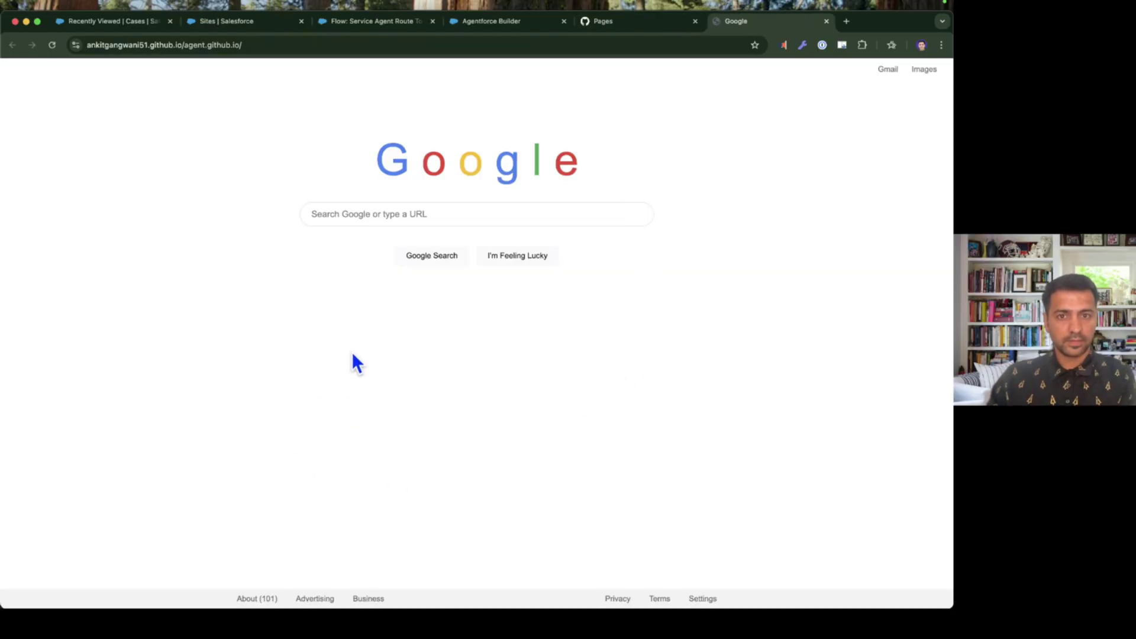
pyautogui.click(826, 21)
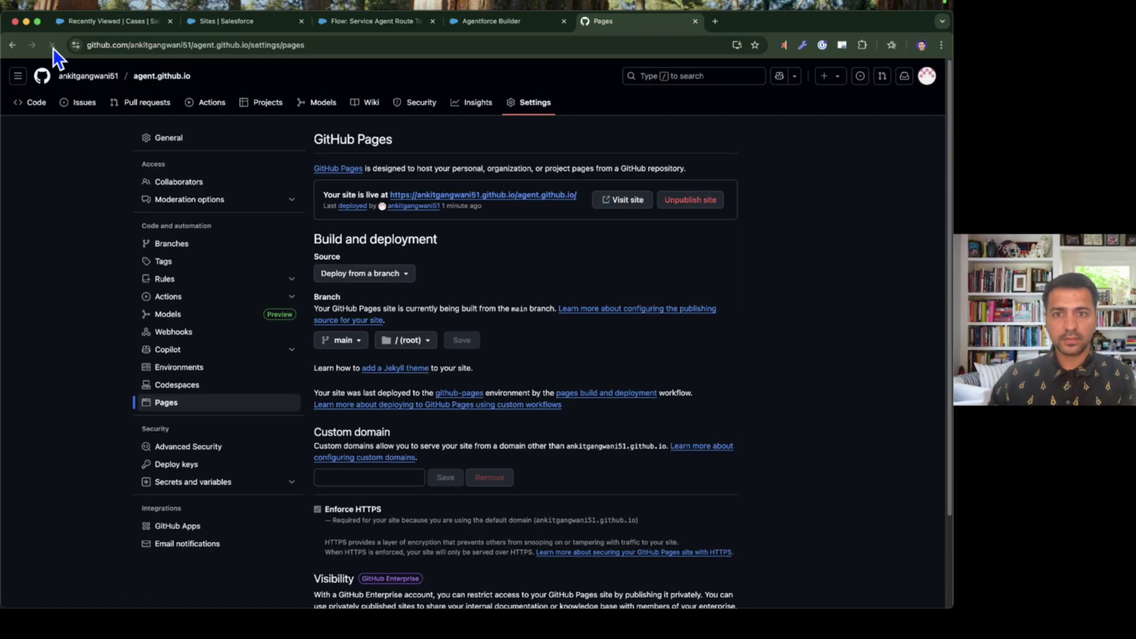
# - Reload the GitHub Pages settings with an emptied cache using the developer tools, and open the agent chat on the live site
pyautogui.rightClick(54, 160)
pyautogui.click(94, 356)
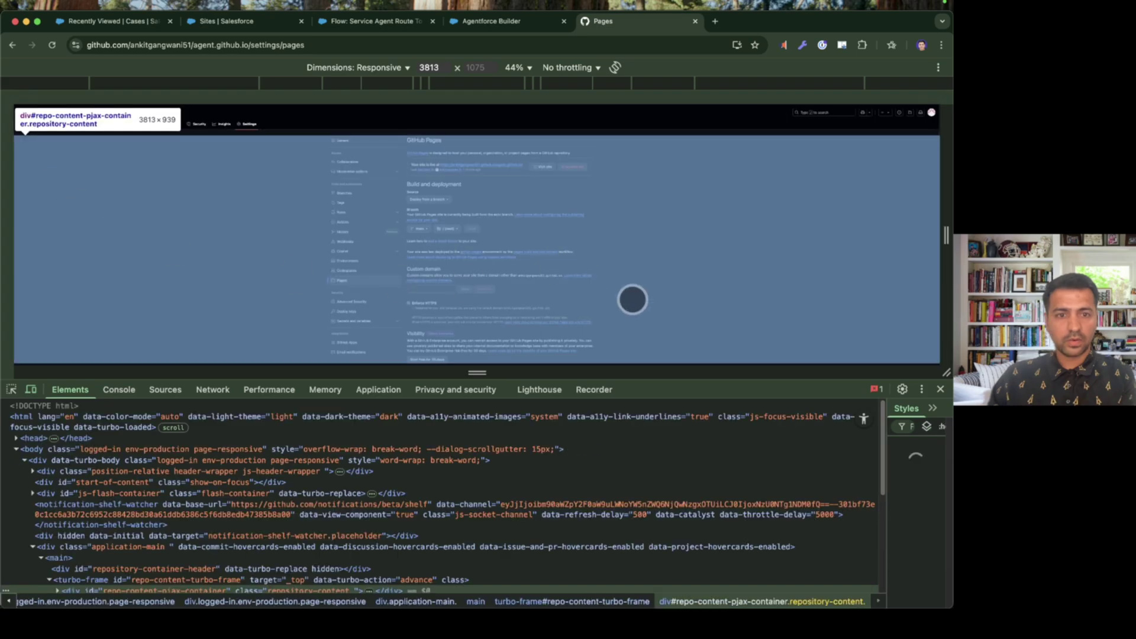
pyautogui.rightClick(52, 45)
pyautogui.click(90, 101)
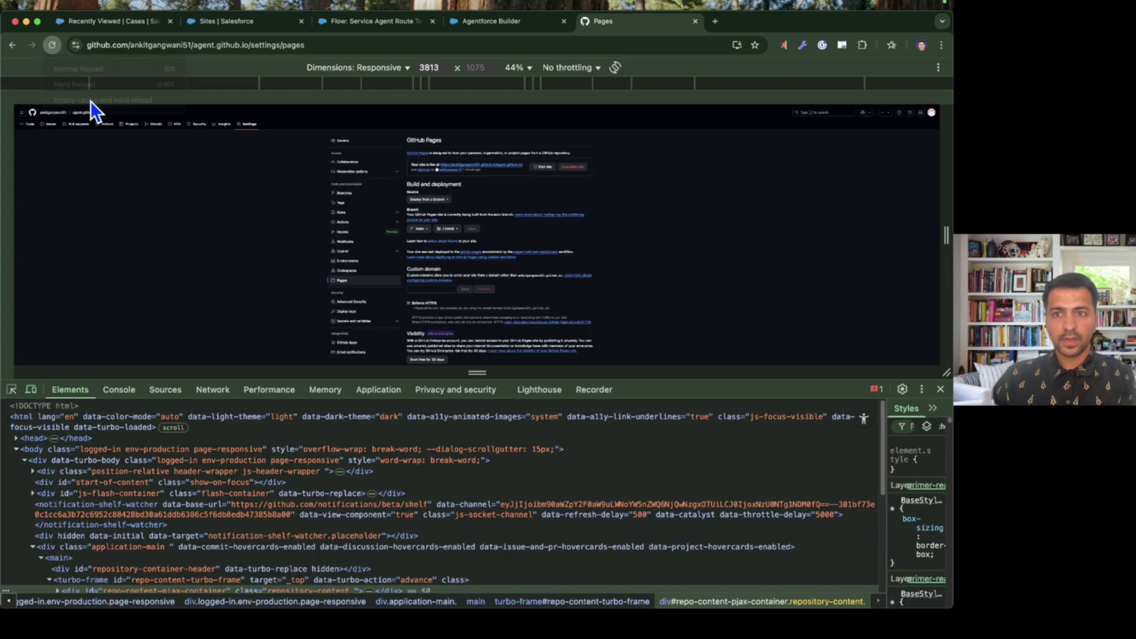
pyautogui.click(938, 388)
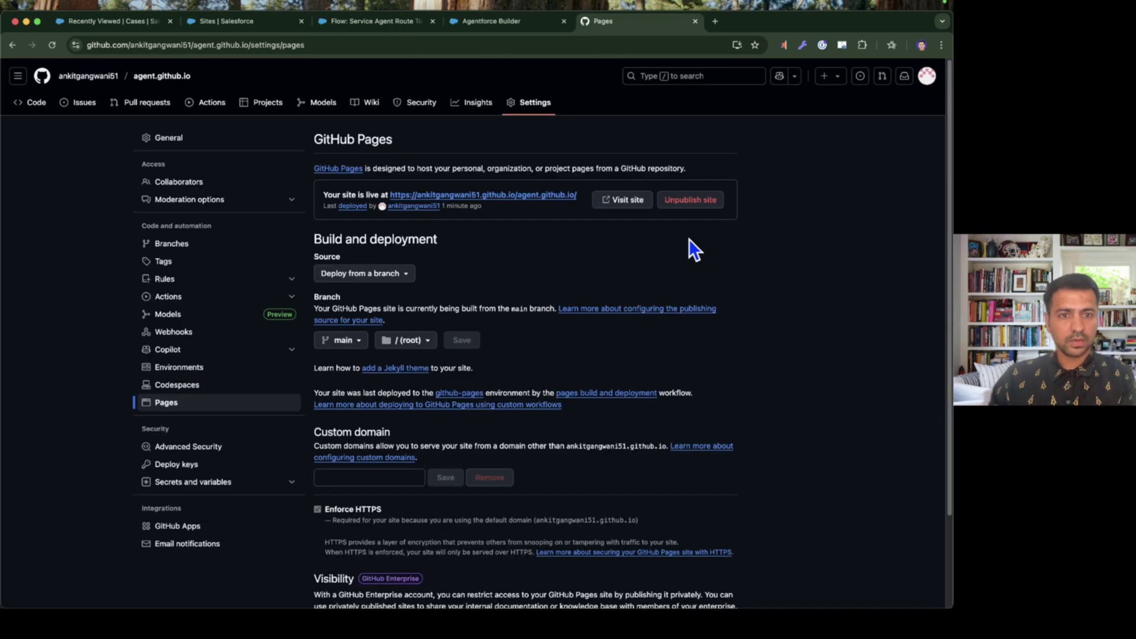
pyautogui.click(627, 208)
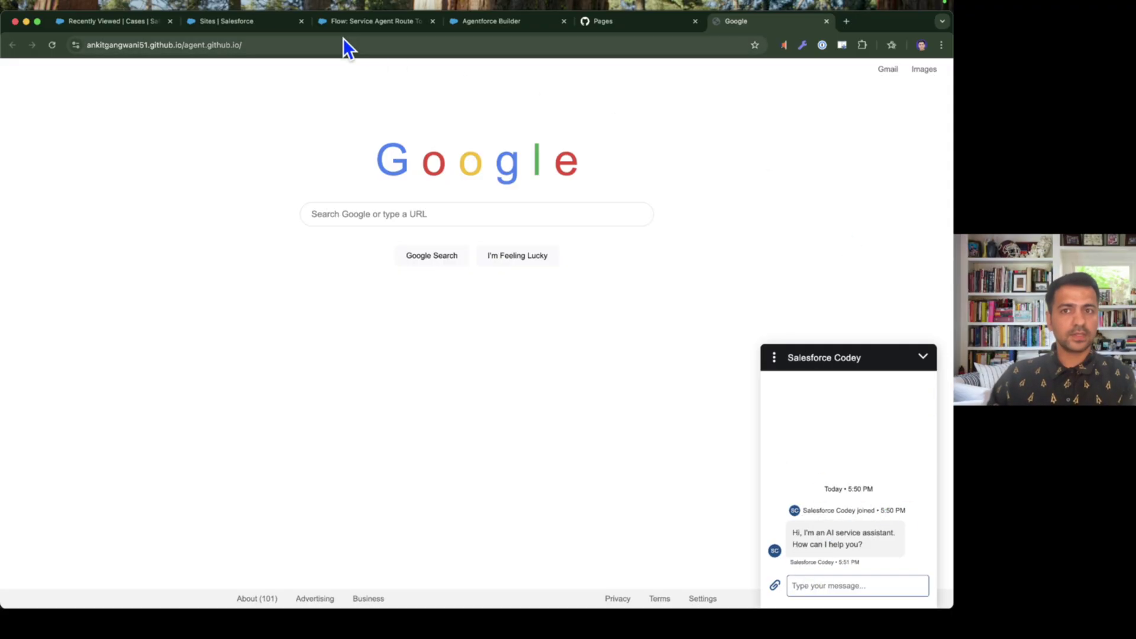
# - Ask the agent "What is the case status of" followed by a case number copied from the Salesforce Cases list
pyautogui.click(804, 580)
pyautogui.write('What is the case status of')
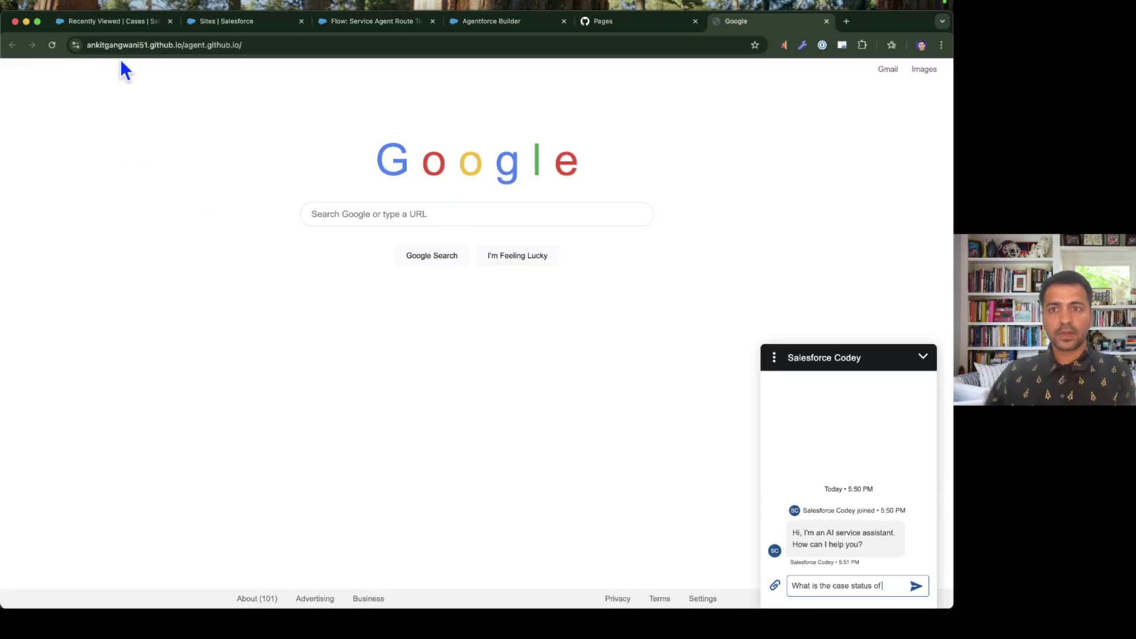
pyautogui.click(106, 22)
pyautogui.moveTo(108, 308); pyautogui.dragTo(65, 308)
pyautogui.press('super+c')
pyautogui.click(769, 22)
pyautogui.press('super+v')
pyautogui.press('Return')
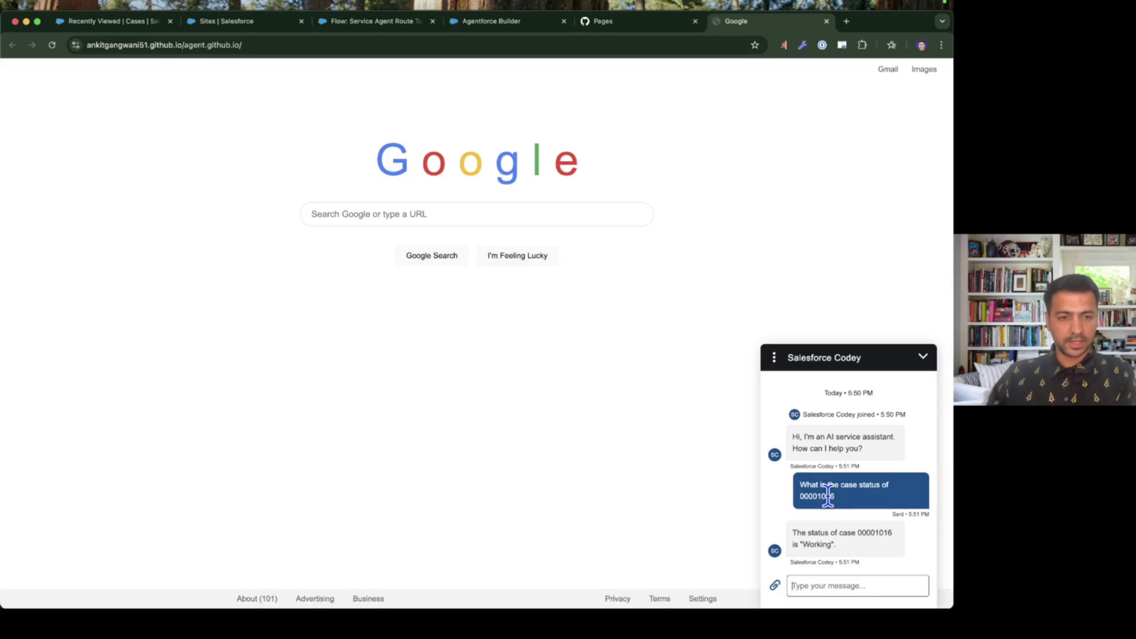
# - Glance at the Steps slide, end the current agent conversation on the live site and start a new chat
pyautogui.press('super+Tab')
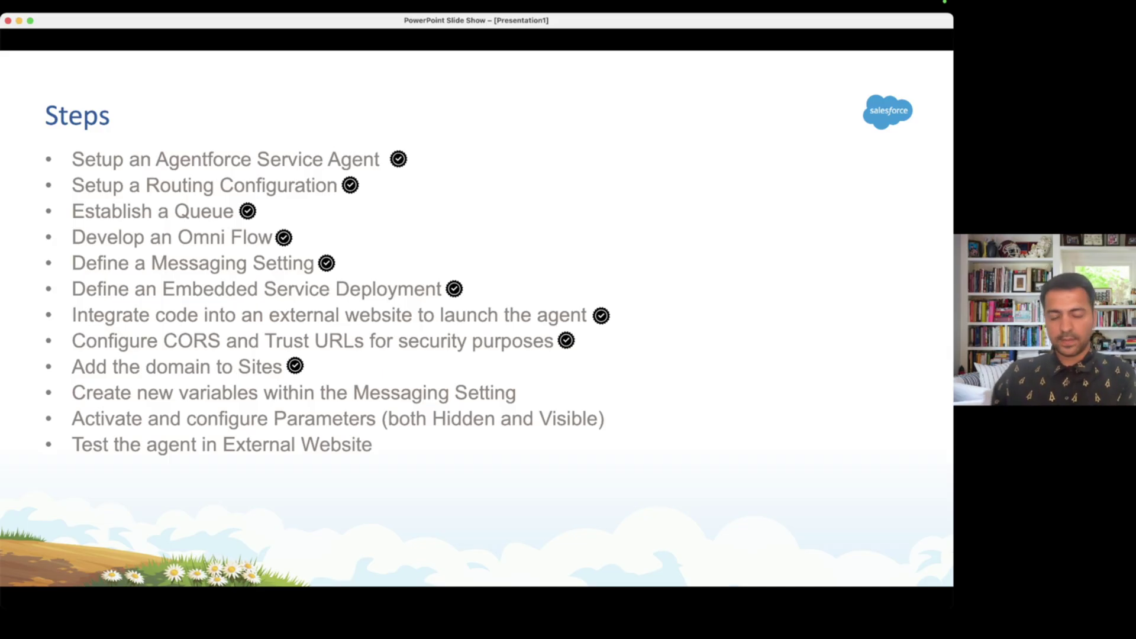
pyautogui.press('super+Tab')
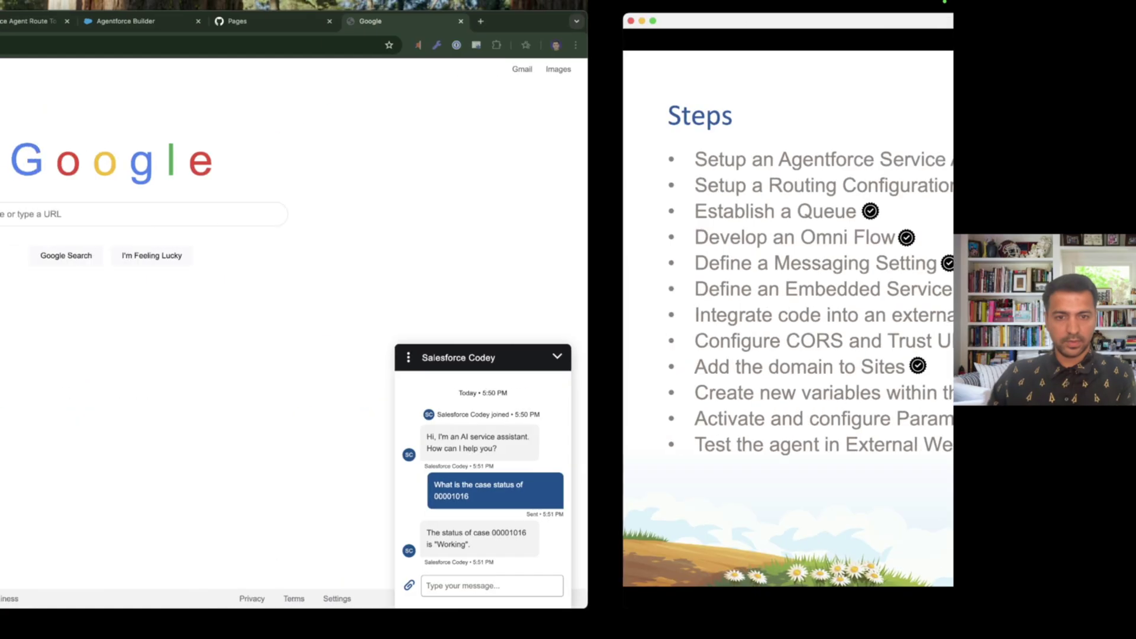
pyautogui.click(774, 358)
pyautogui.click(787, 388)
pyautogui.click(906, 357)
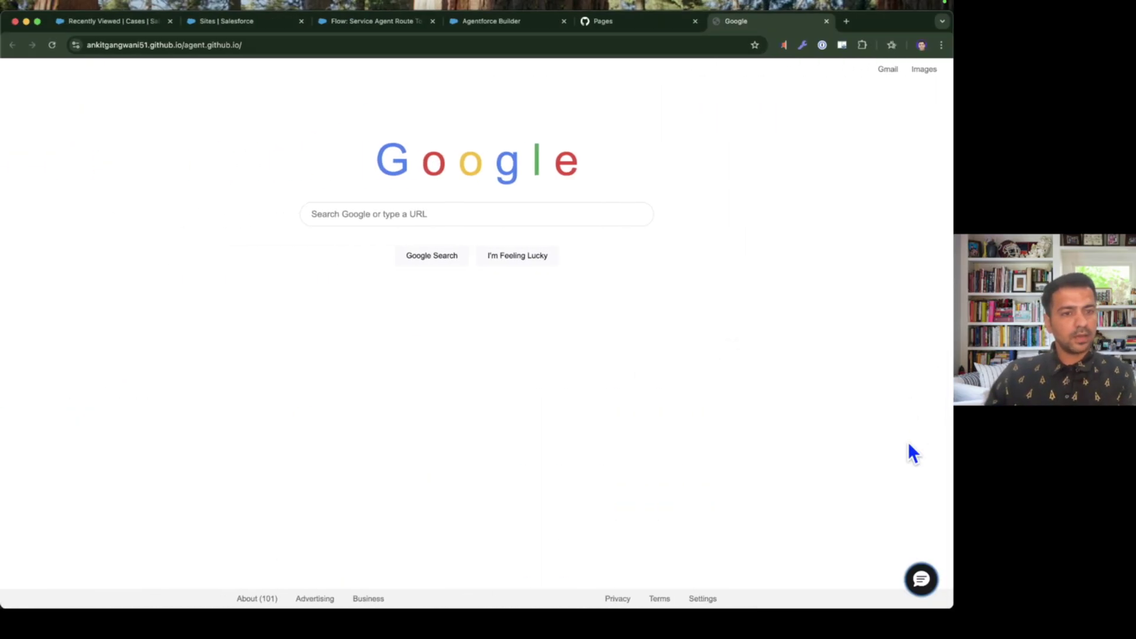
pyautogui.click(924, 580)
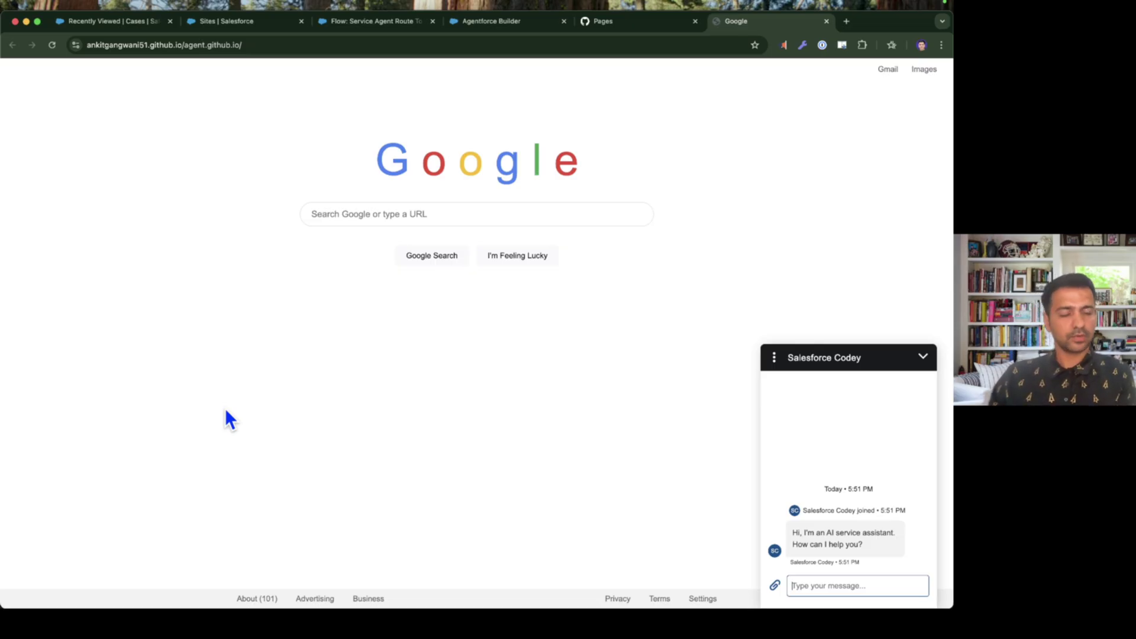
# - Open the pre-chat form of the Github_Messaging_Setting embedded service deployment in Salesforce Setup and examine its hidden pre-chat fields
pyautogui.click(229, 22)
pyautogui.press('super+a')
pyautogui.write('embed')
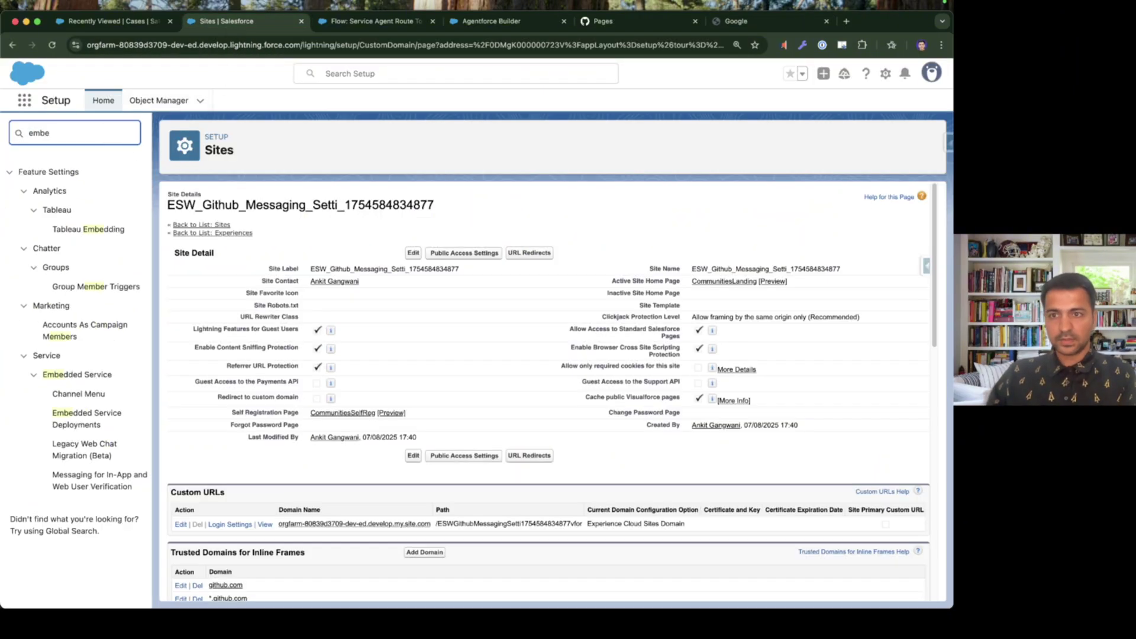
pyautogui.click(86, 306)
pyautogui.scroll(-1, 355, 379)
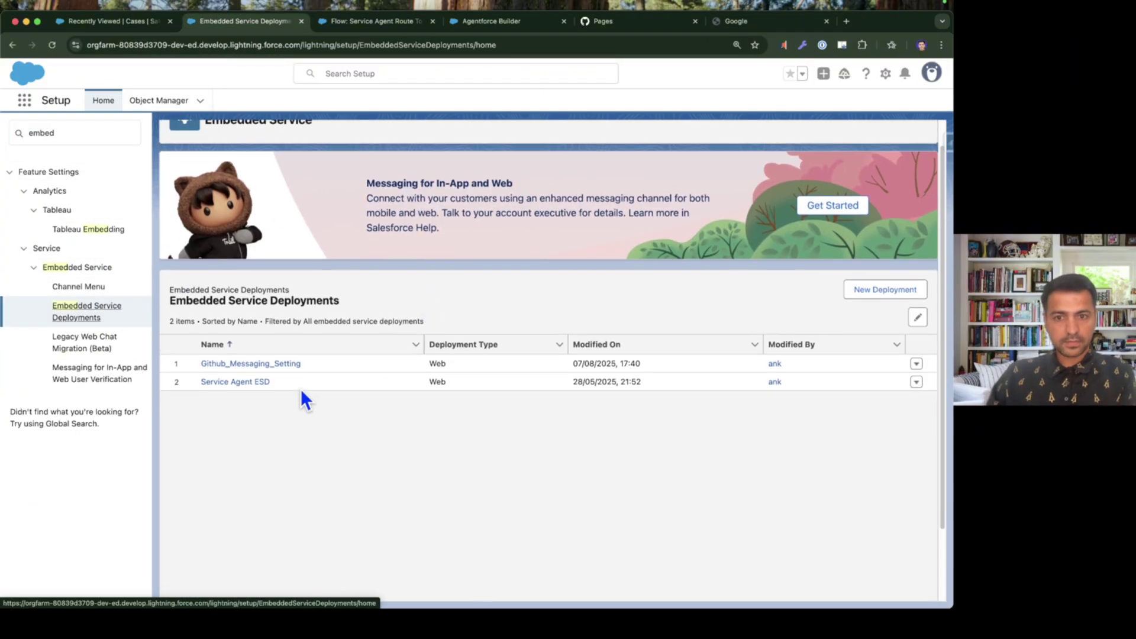
pyautogui.click(271, 363)
pyautogui.scroll(-3, 355, 370)
pyautogui.moveTo(369, 374); pyautogui.dragTo(403, 374)
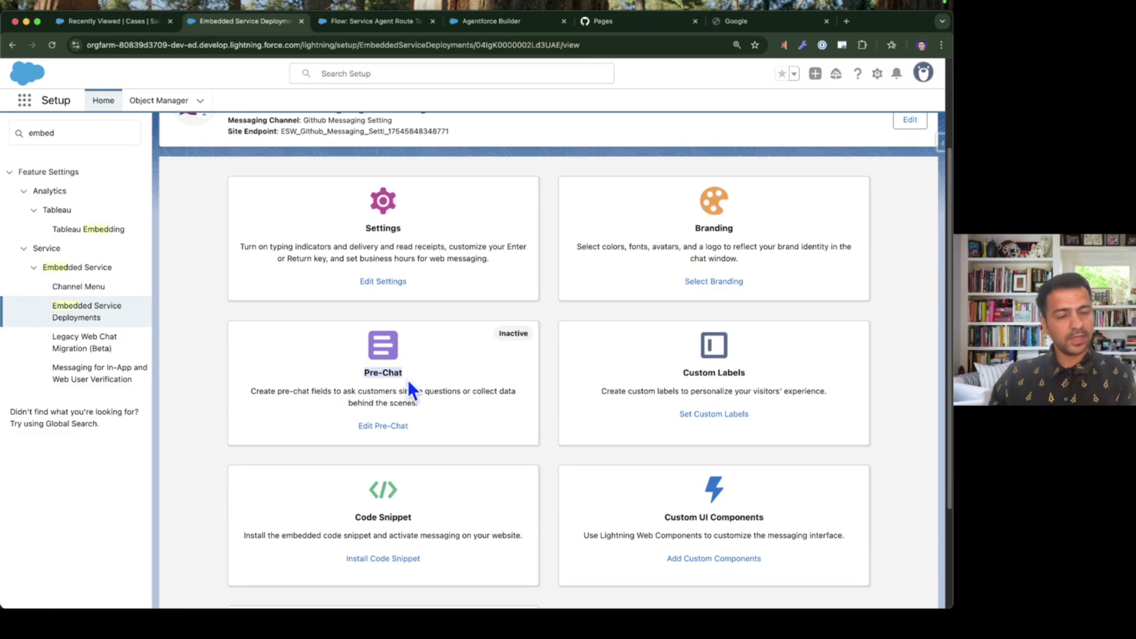
pyautogui.click(391, 427)
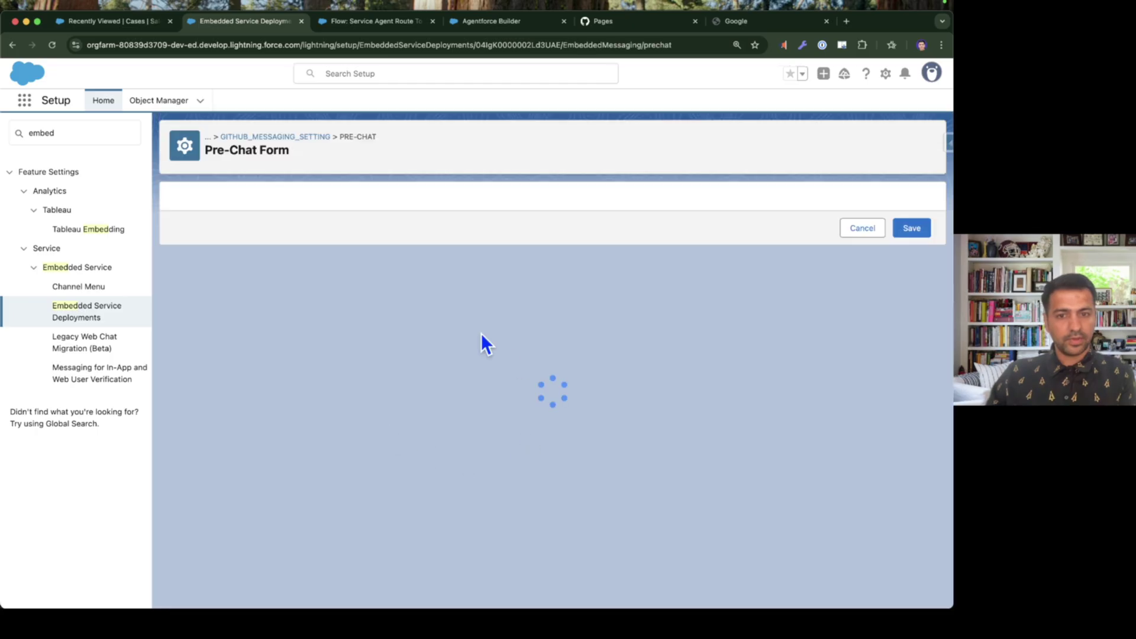
pyautogui.scroll(-5, 349, 269)
# - Check the remaining items on the Steps slide and open Github Messaging Setting from Messaging Settings in Salesforce Setup
pyautogui.hotkey('ctrl', 'Right')
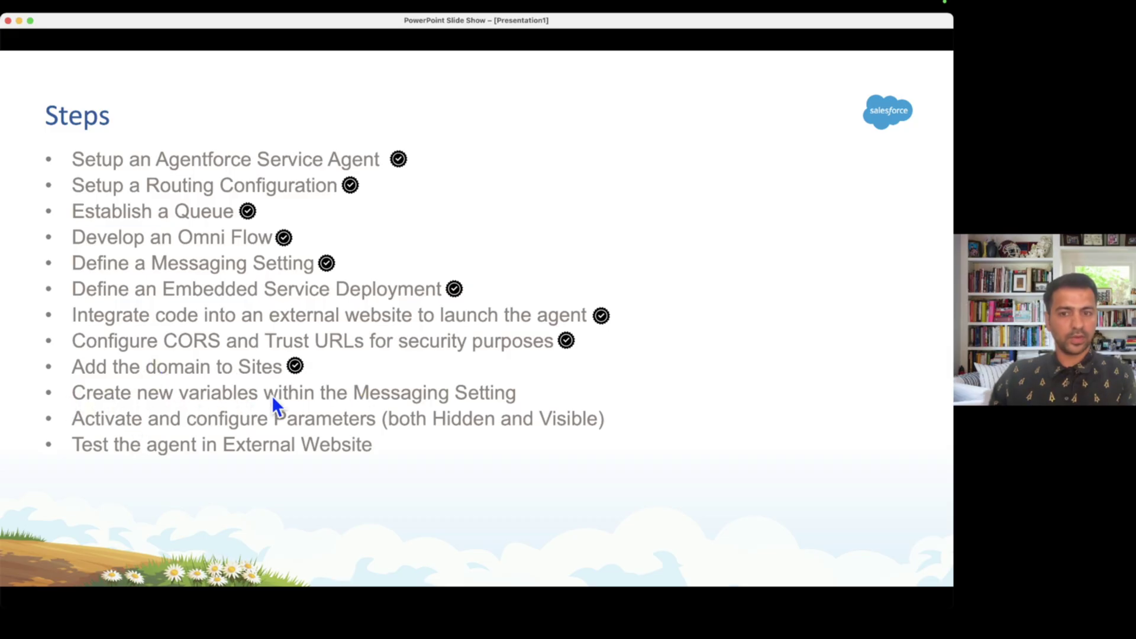
pyautogui.hotkey('ctrl', 'Left')
pyautogui.doubleClick(101, 132)
pyautogui.write('messa')
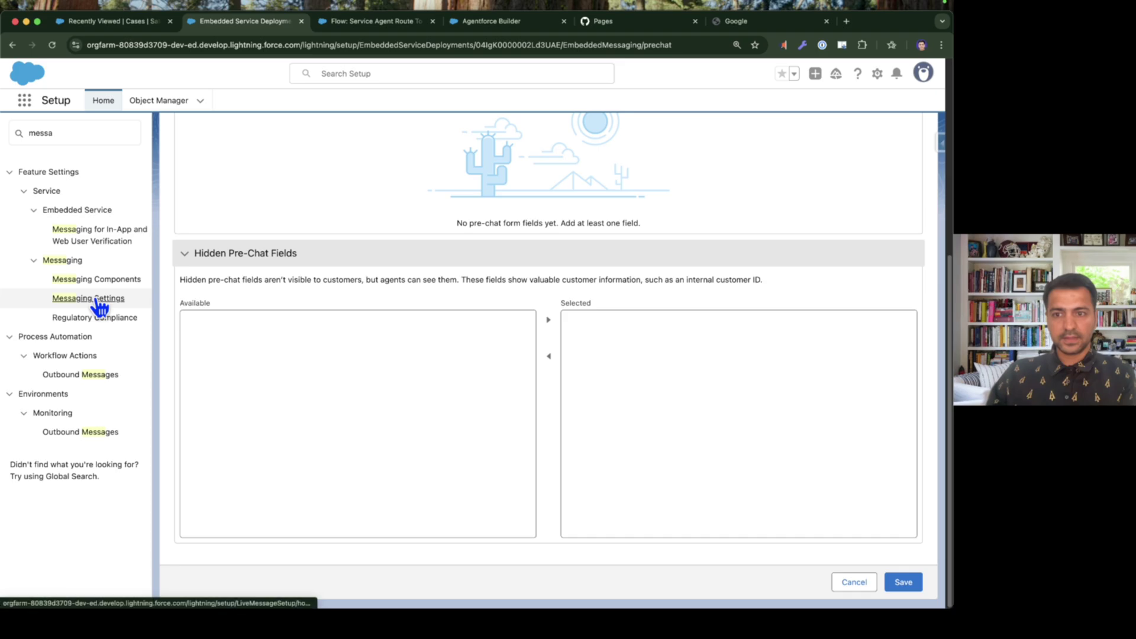
pyautogui.click(95, 299)
pyautogui.click(249, 447)
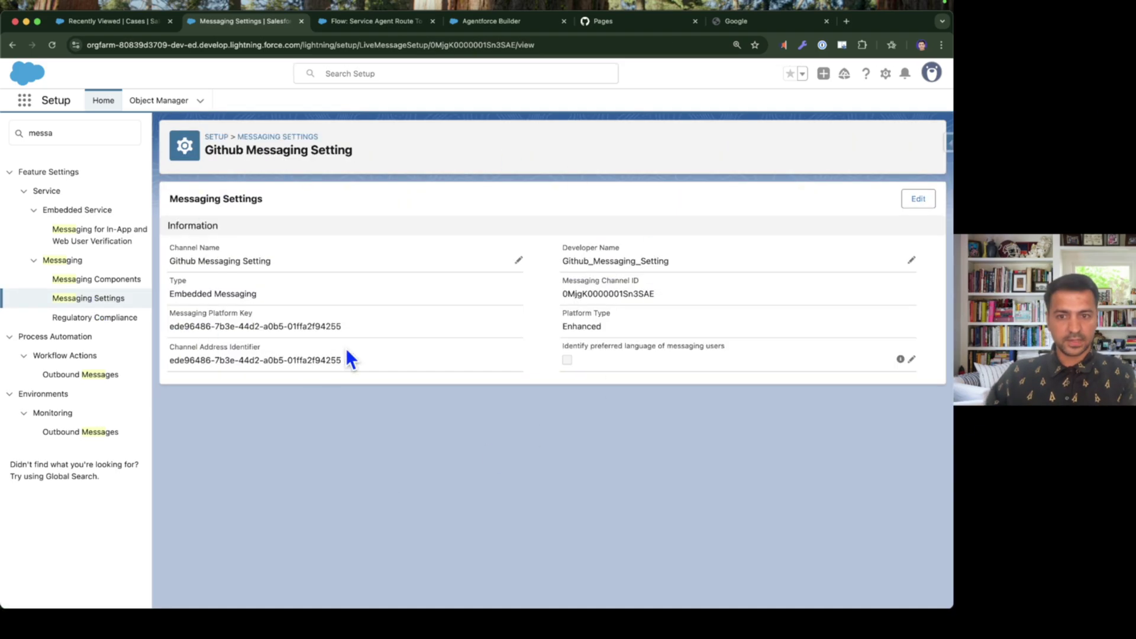
# - Create a custom parameter named Customer Email with API name customerEmail, channel variable Customer Email, data type String and maximum length 50
pyautogui.scroll(-10, 511, 371)
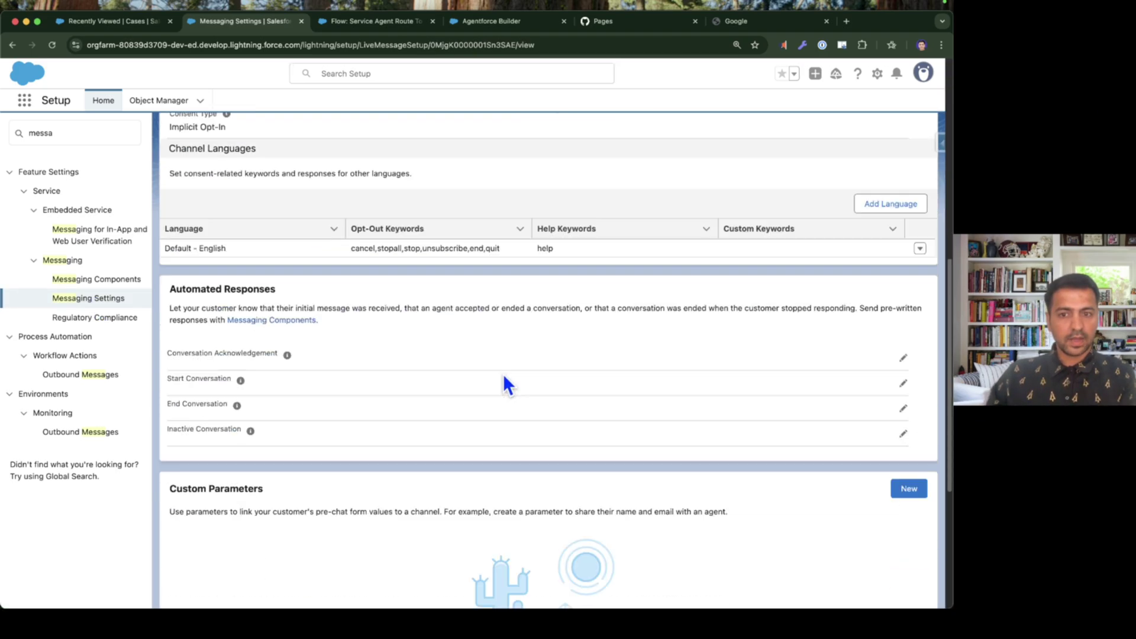
pyautogui.scroll(-3, 436, 386)
pyautogui.click(906, 228)
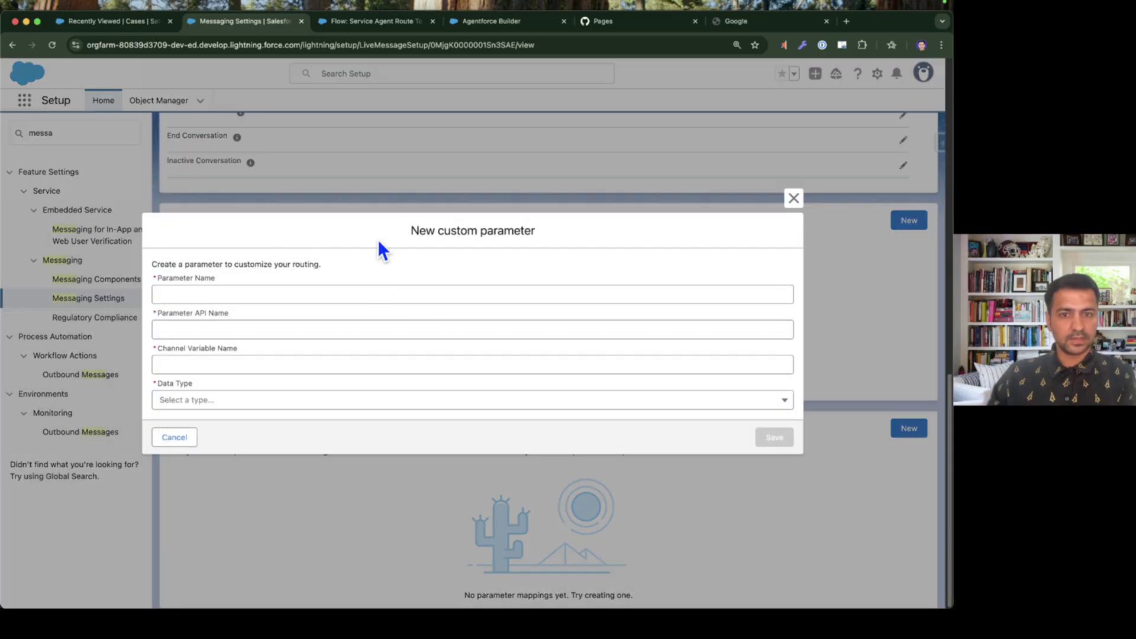
pyautogui.write('Customer Email')
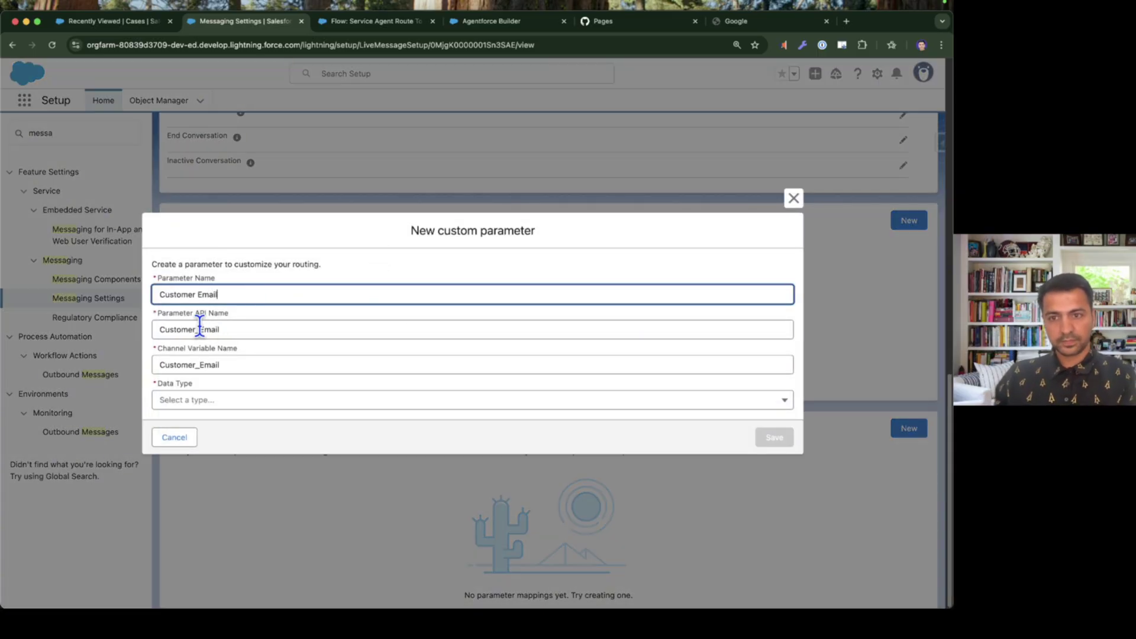
pyautogui.doubleClick(198, 329)
pyautogui.write('customerEmail')
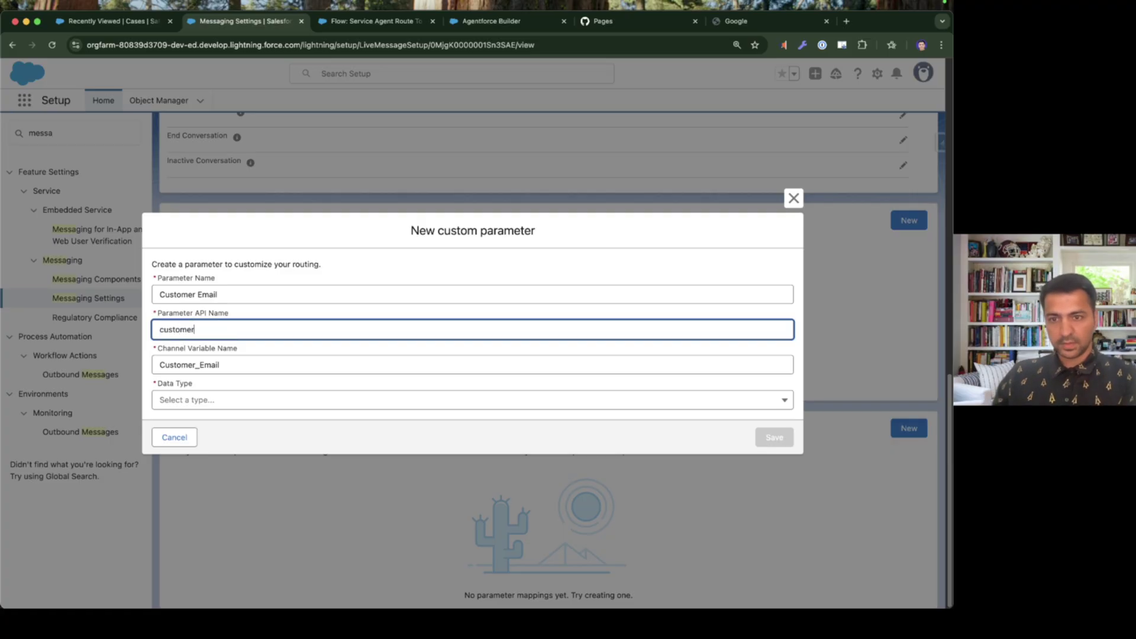
pyautogui.click(196, 364)
pyautogui.press('BackSpace')
pyautogui.click(222, 404)
pyautogui.click(222, 422)
pyautogui.click(219, 417)
pyautogui.write('50')
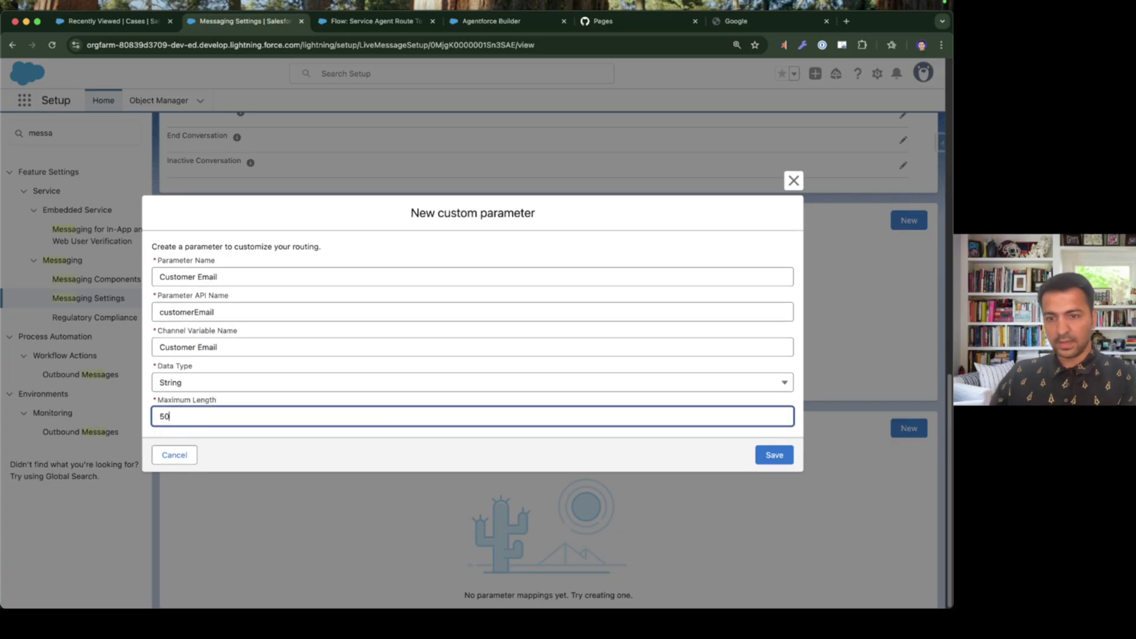
pyautogui.click(776, 457)
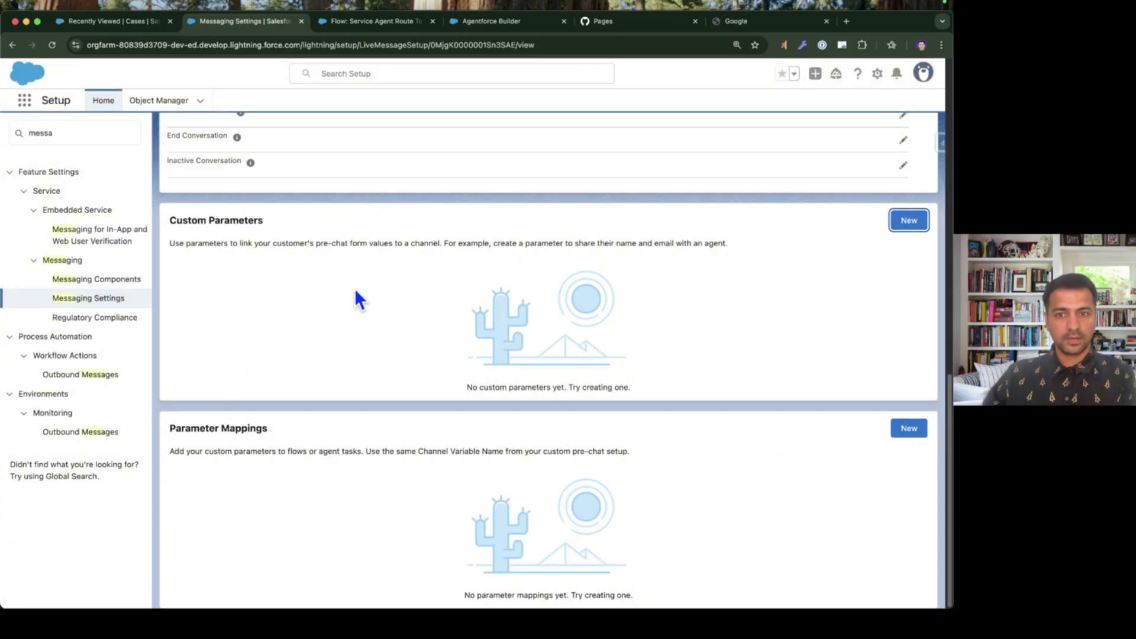
# - Return to Embedded Service Deployments and open the pre-chat form of the Github_Messaging_Setting deployment
pyautogui.doubleClick(74, 137)
pyautogui.write('embede')
pyautogui.press('BackSpace')
pyautogui.click(87, 309)
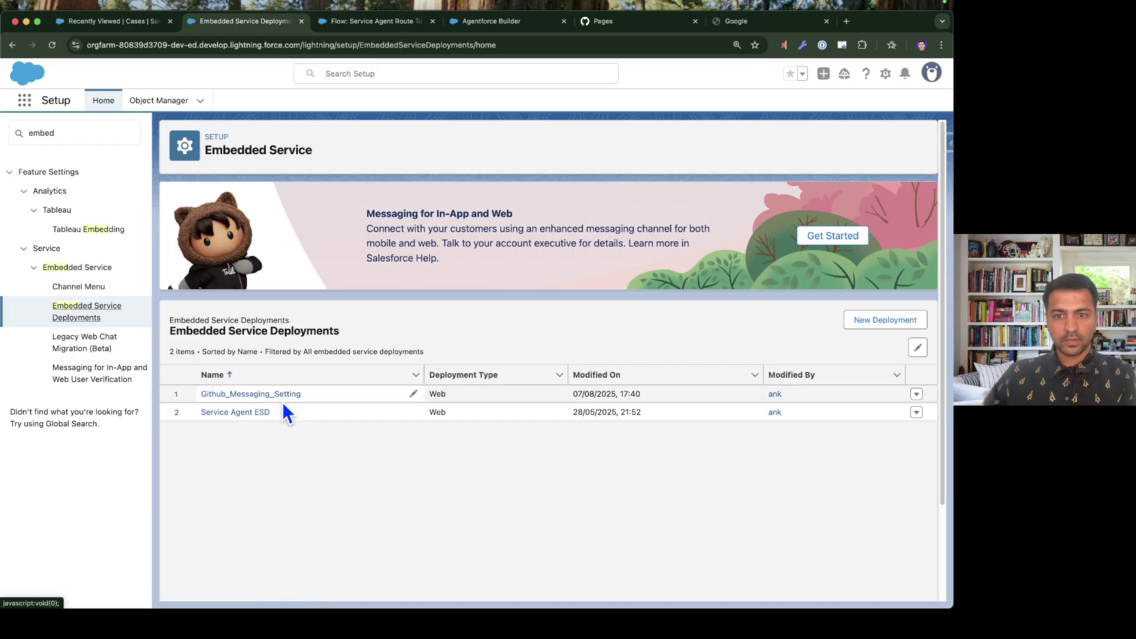
pyautogui.click(278, 395)
pyautogui.click(391, 565)
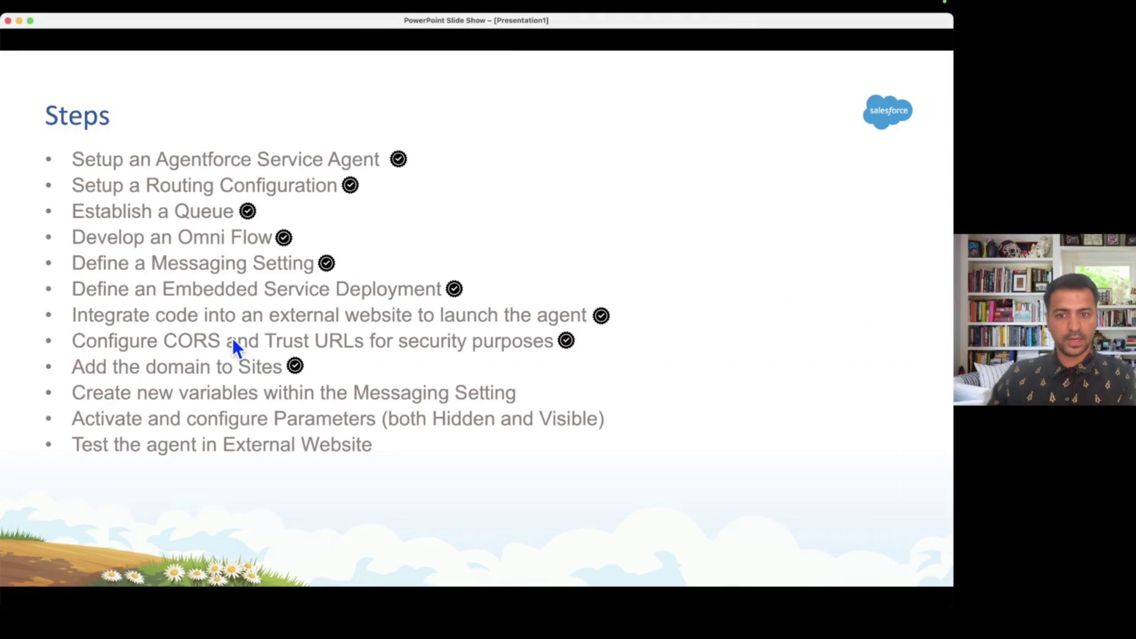
# - Check off creating new variables on the Steps slide, return to the pre-chat form and activate the pre-chat feature
pyautogui.click(219, 380)
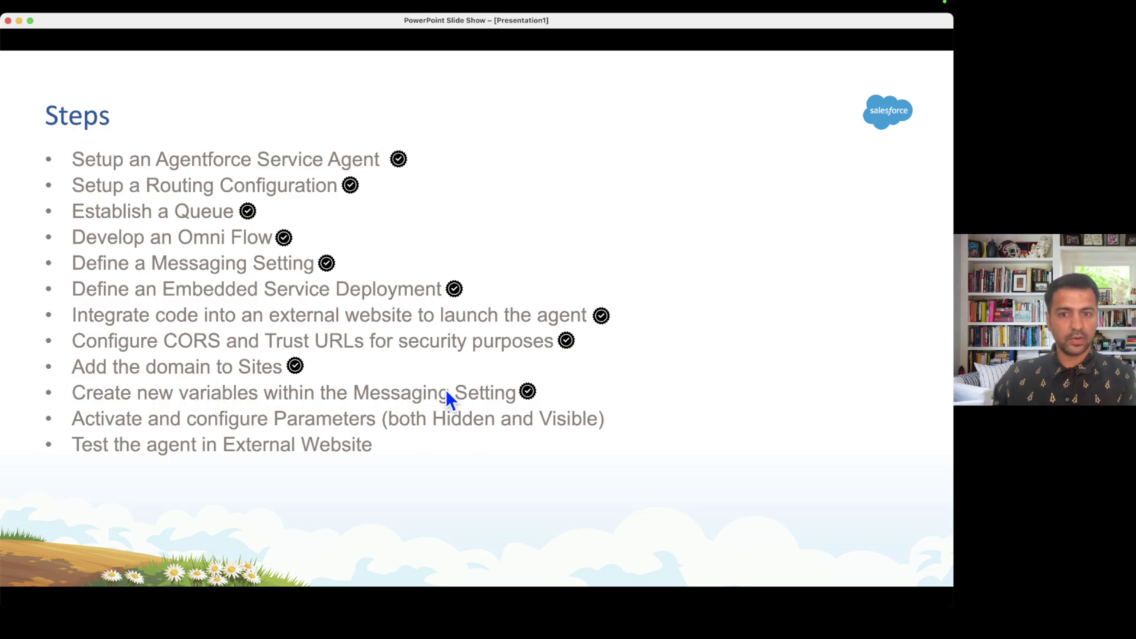
pyautogui.hotkey('ctrl', 'Left')
pyautogui.scroll(-3, 393, 279)
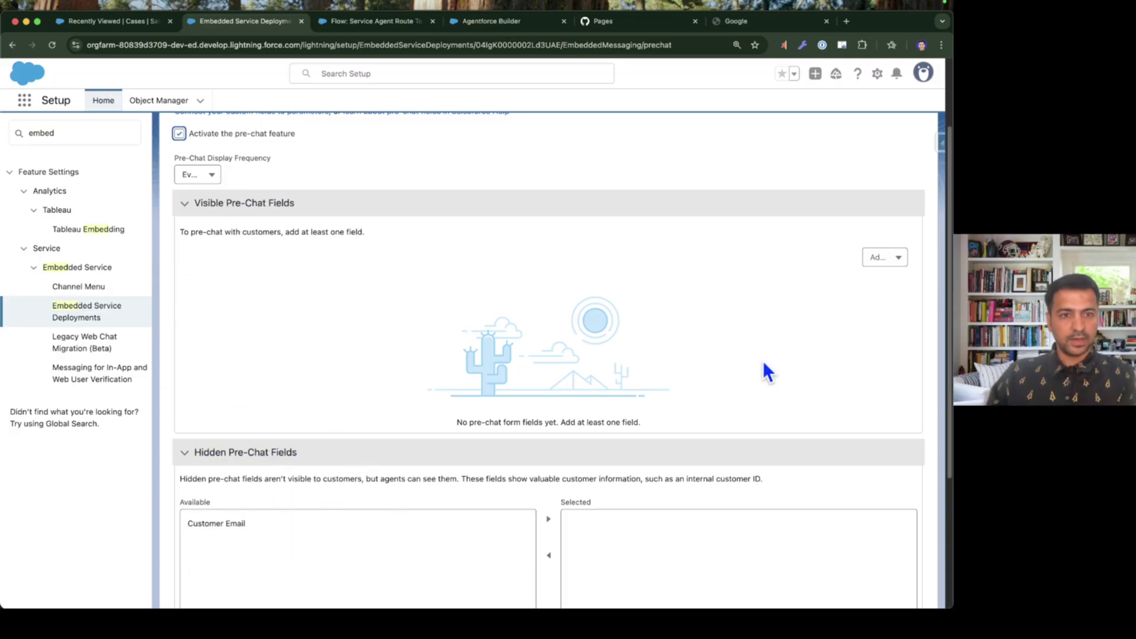
# - Add a visible custom pre-chat field of type Text linked to the Customer Email channel variable and save it
pyautogui.click(895, 260)
pyautogui.click(901, 283)
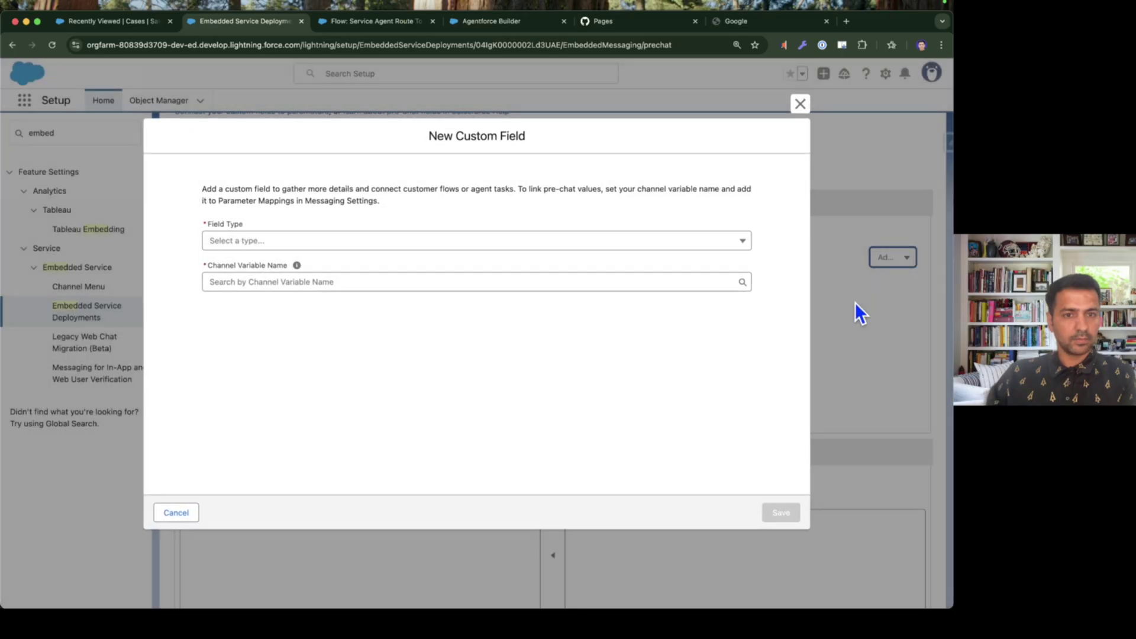
pyautogui.click(278, 242)
pyautogui.click(235, 366)
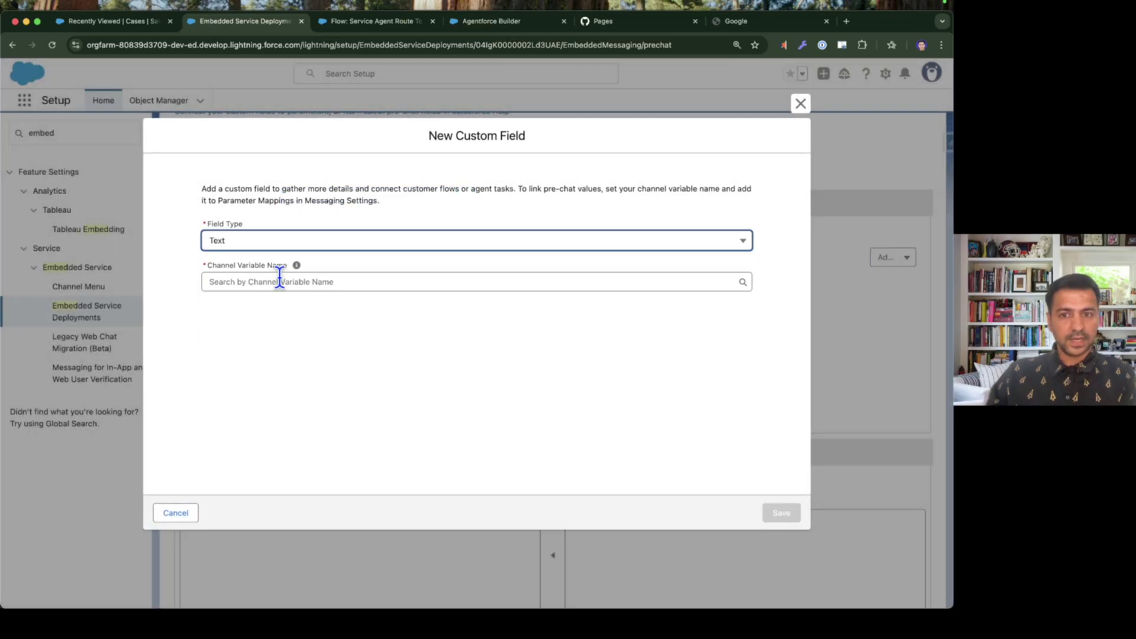
pyautogui.click(278, 282)
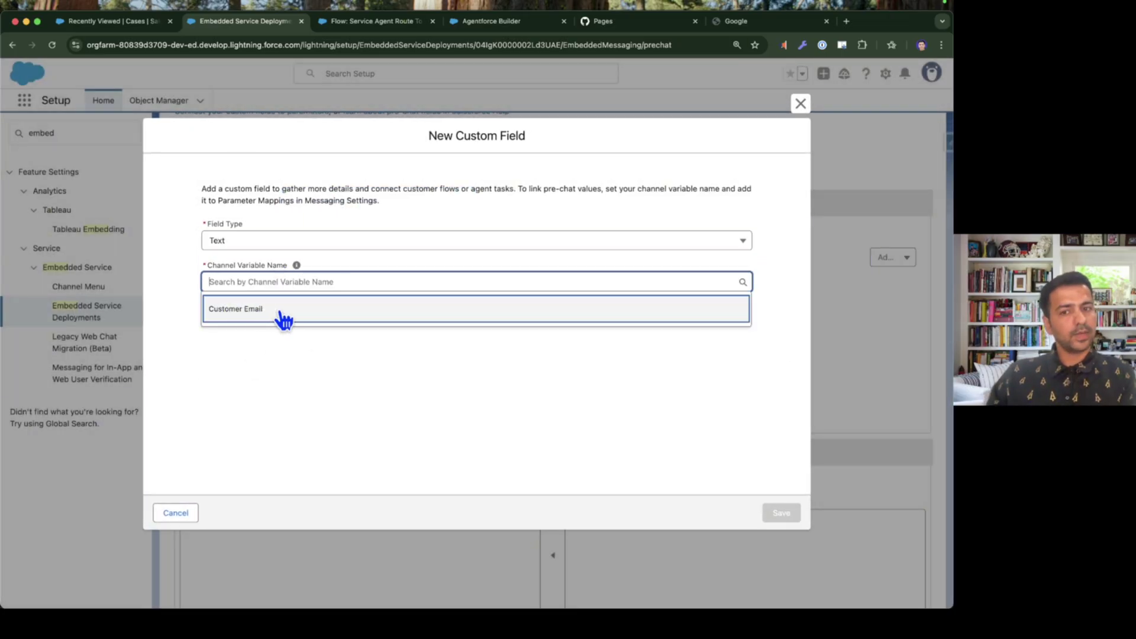
pyautogui.click(241, 313)
pyautogui.click(789, 515)
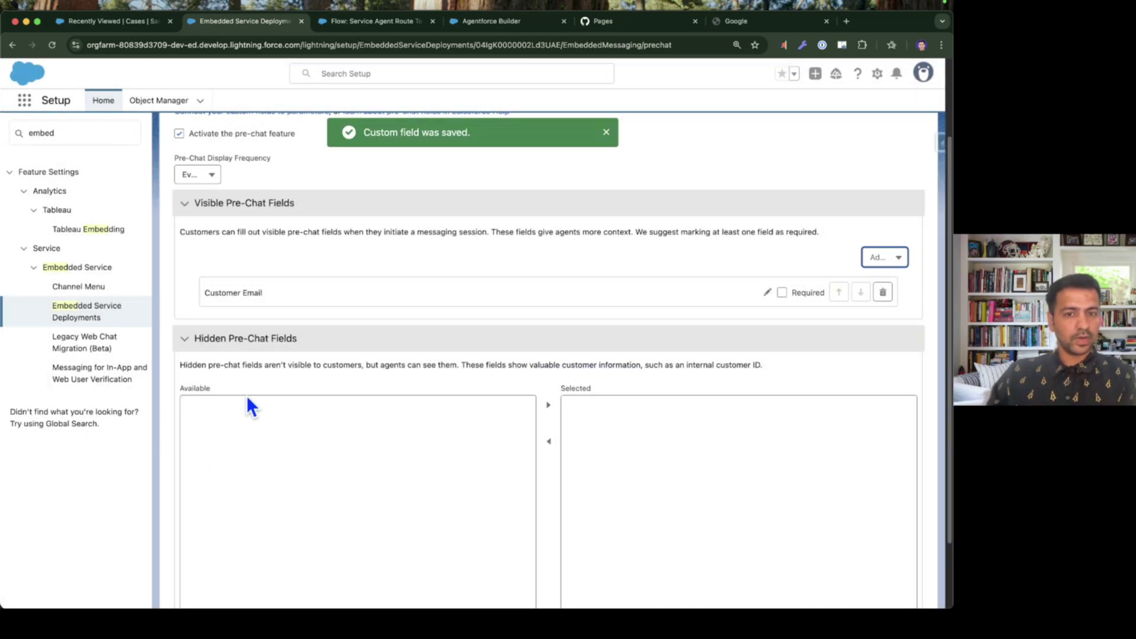
# - Make the visible Customer Email field required, save the pre-chat form and publish the Github_Messaging_Setting deployment
pyautogui.scroll(2, 254, 438)
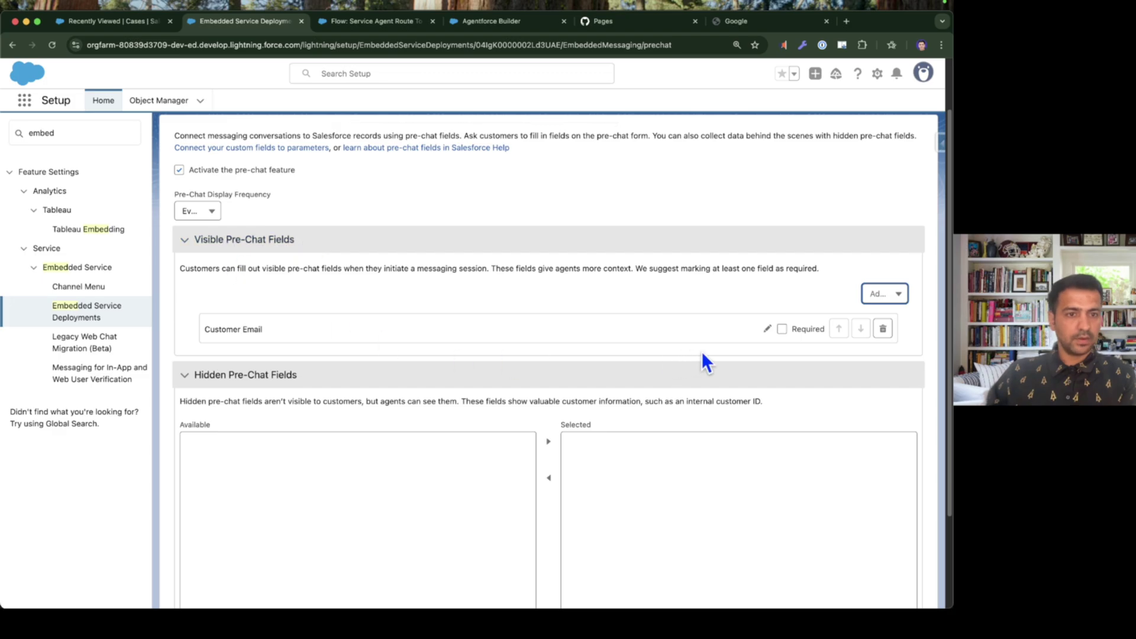
pyautogui.click(783, 329)
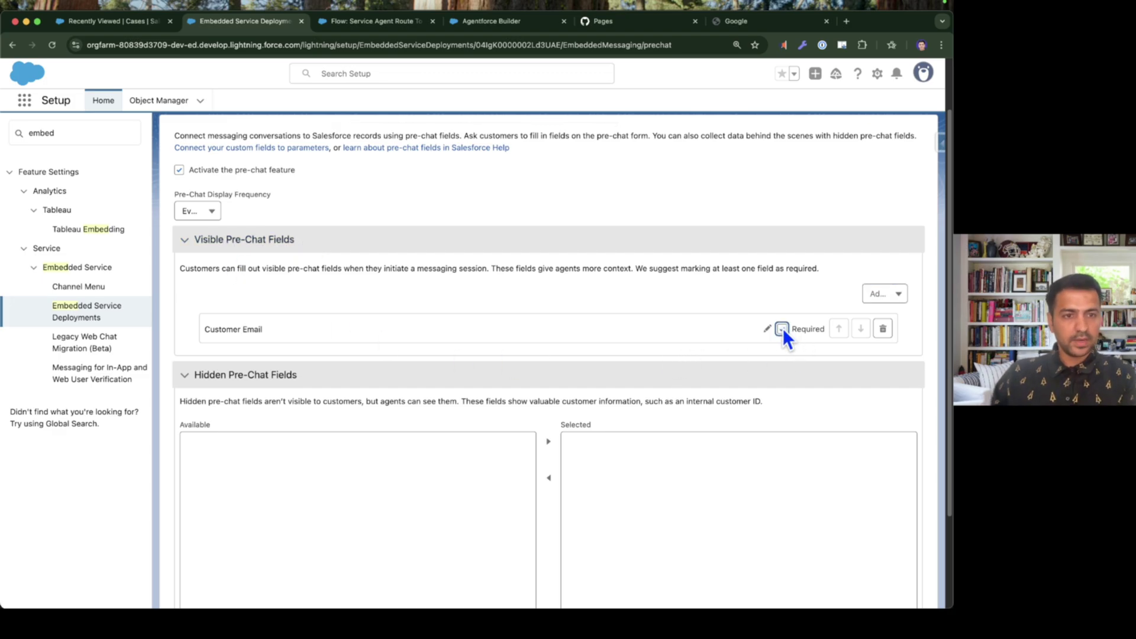
pyautogui.scroll(-4, 799, 414)
pyautogui.click(904, 587)
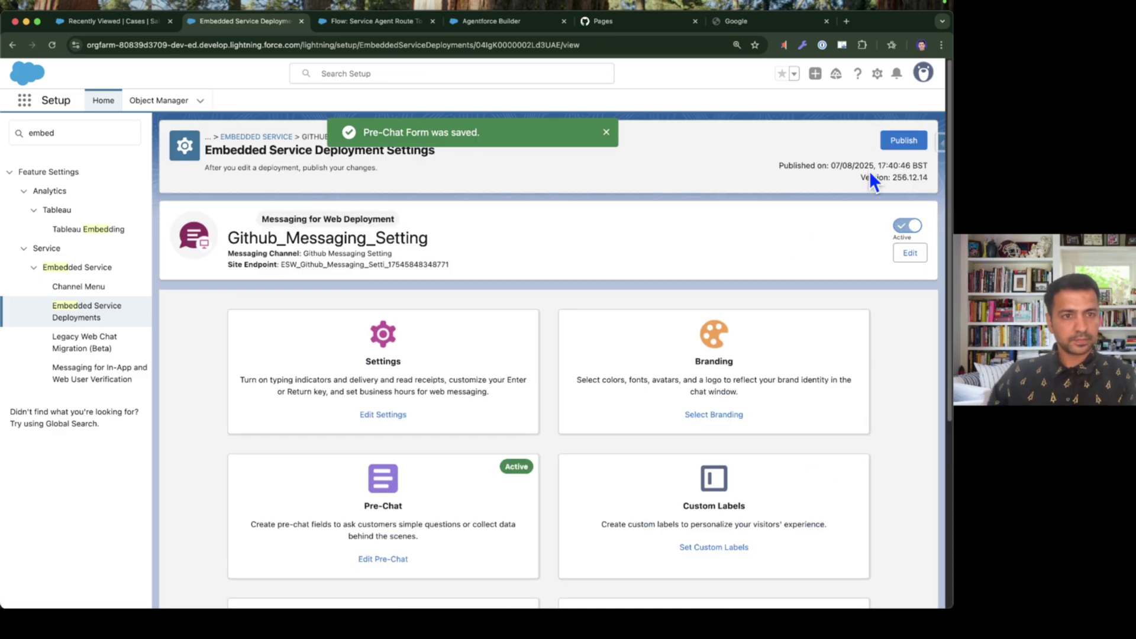
pyautogui.click(903, 142)
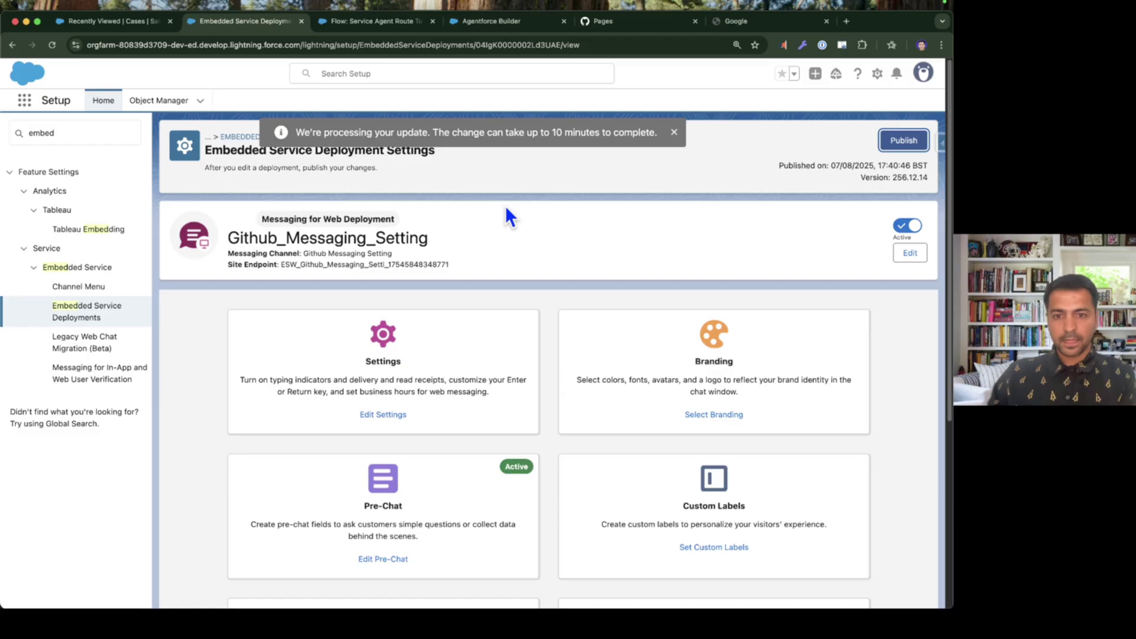
# - View the Steps slide, return to the GitHub Pages test site and close its existing chat session
pyautogui.hotkey('ctrl', 'Right')
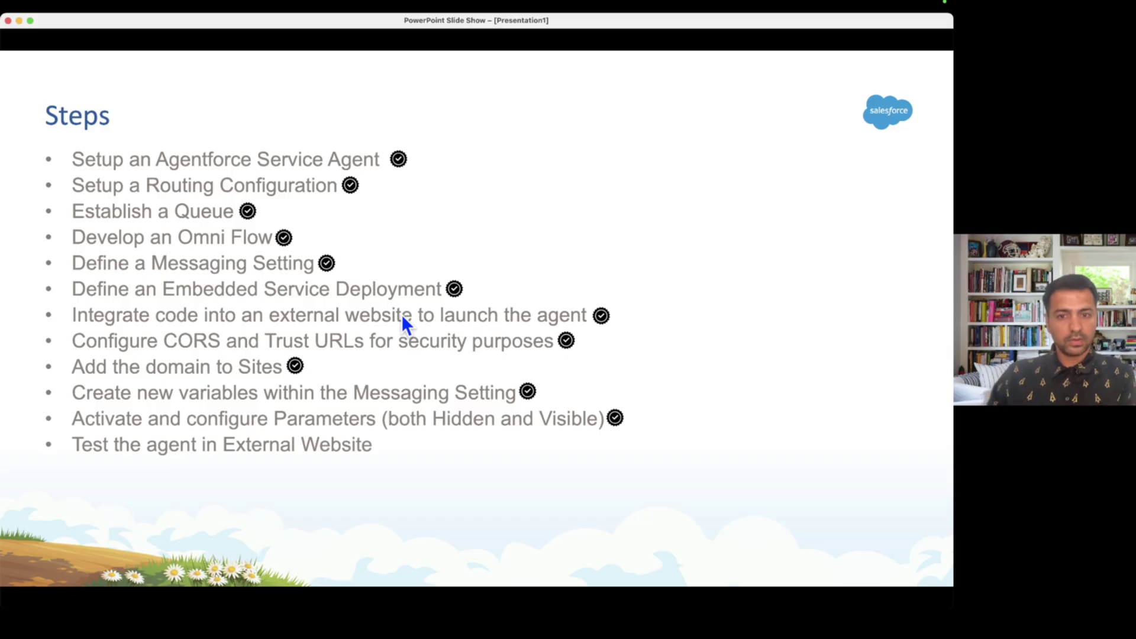
pyautogui.hotkey('ctrl', 'Left')
pyautogui.click(712, 22)
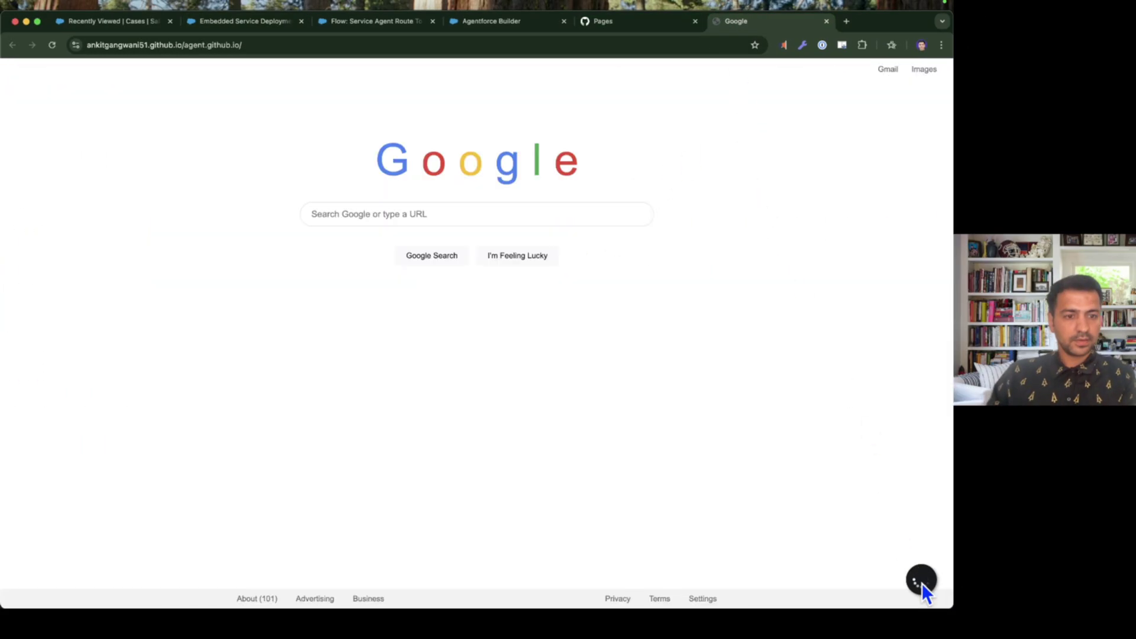
pyautogui.click(775, 363)
pyautogui.click(781, 379)
pyautogui.click(924, 358)
# - Open a new chat on the test site, fill in the customer's email and start the conversation
pyautogui.click(921, 583)
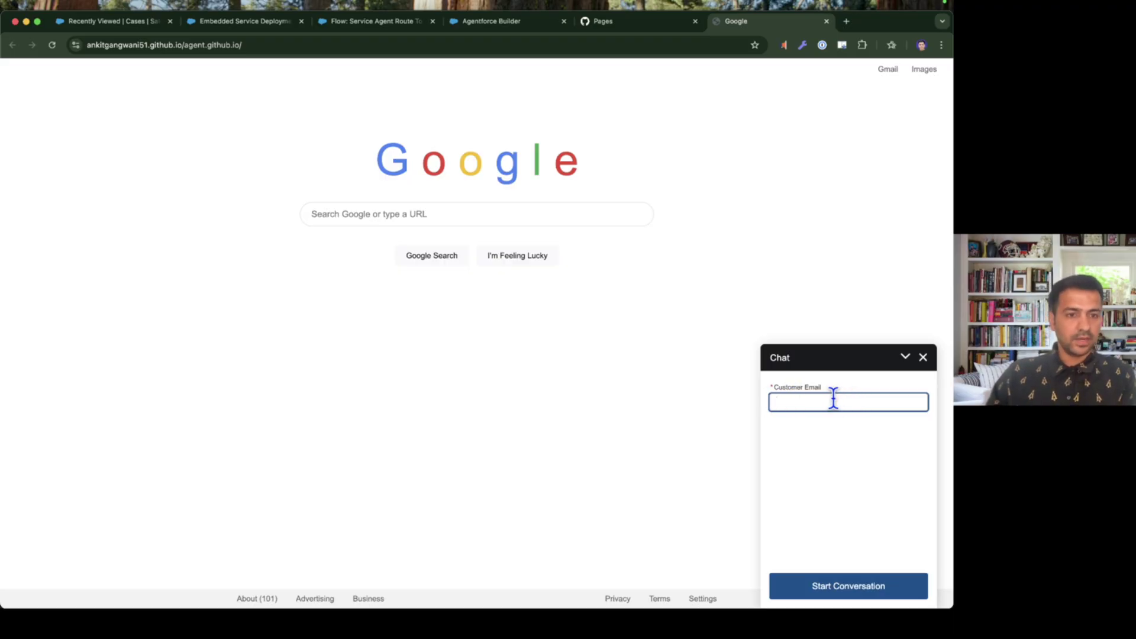
pyautogui.write('ankittest@test.com')
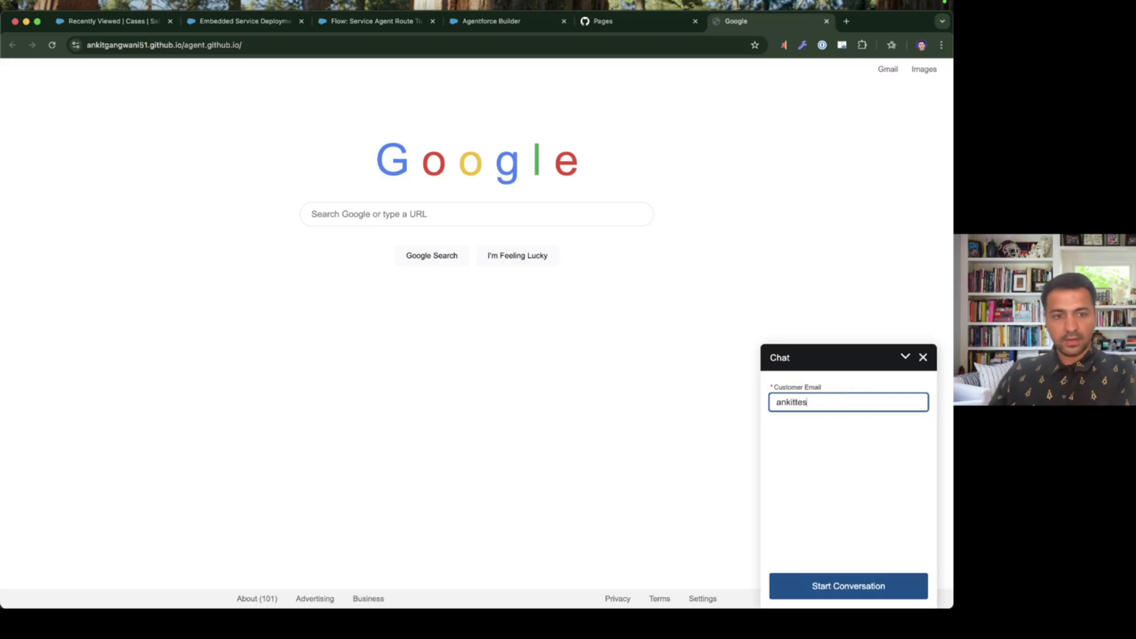
pyautogui.click(863, 586)
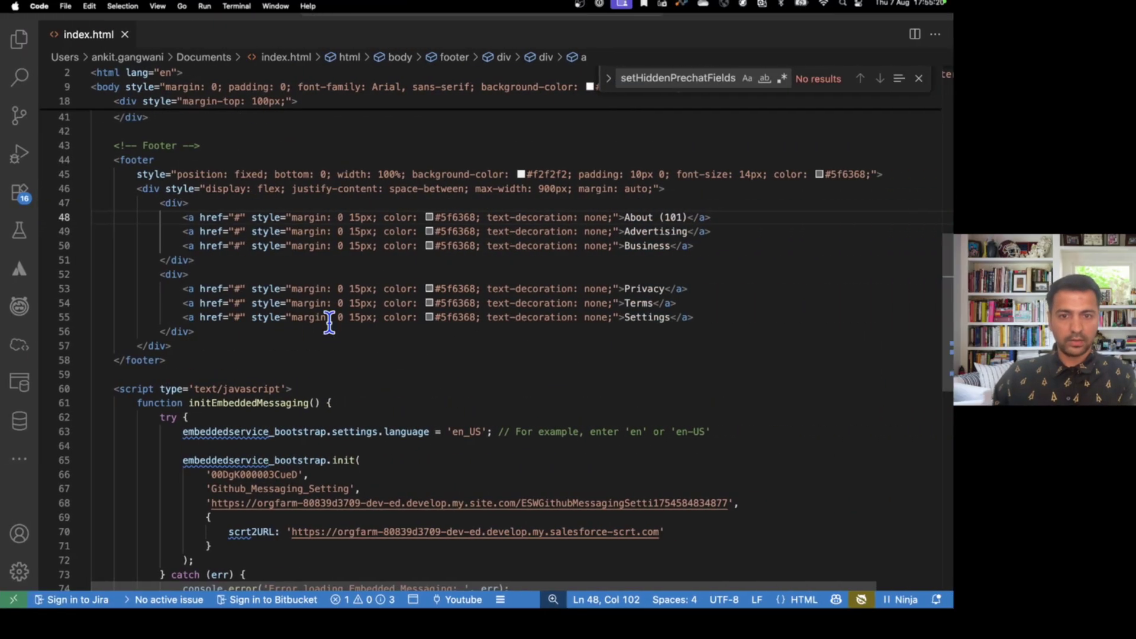
# - In the code editor, add blank lines in index.html between the language setting and the embeddedservice_bootstrap.init call
pyautogui.scroll(-5, 329, 322)
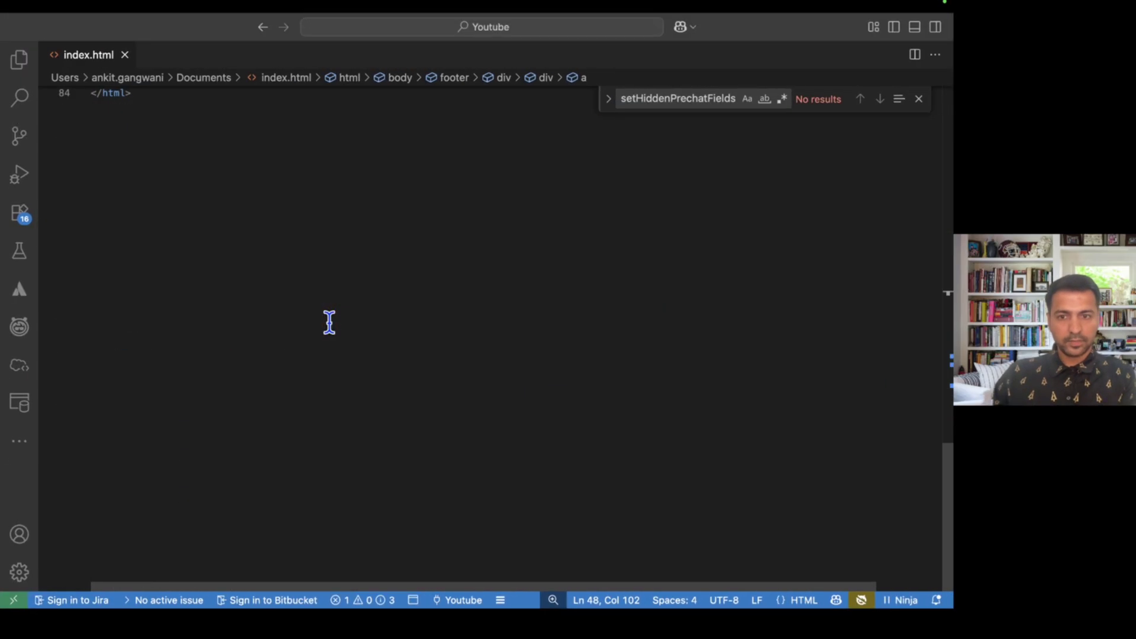
pyautogui.scroll(10, 329, 323)
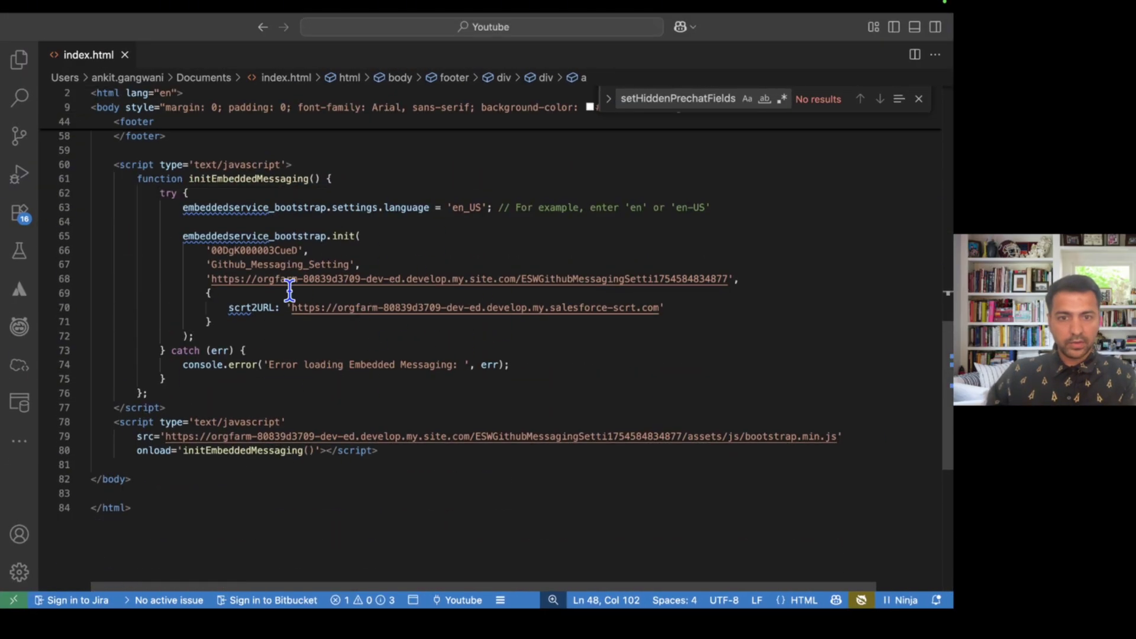
pyautogui.click(338, 211)
pyautogui.press('super+Tab')
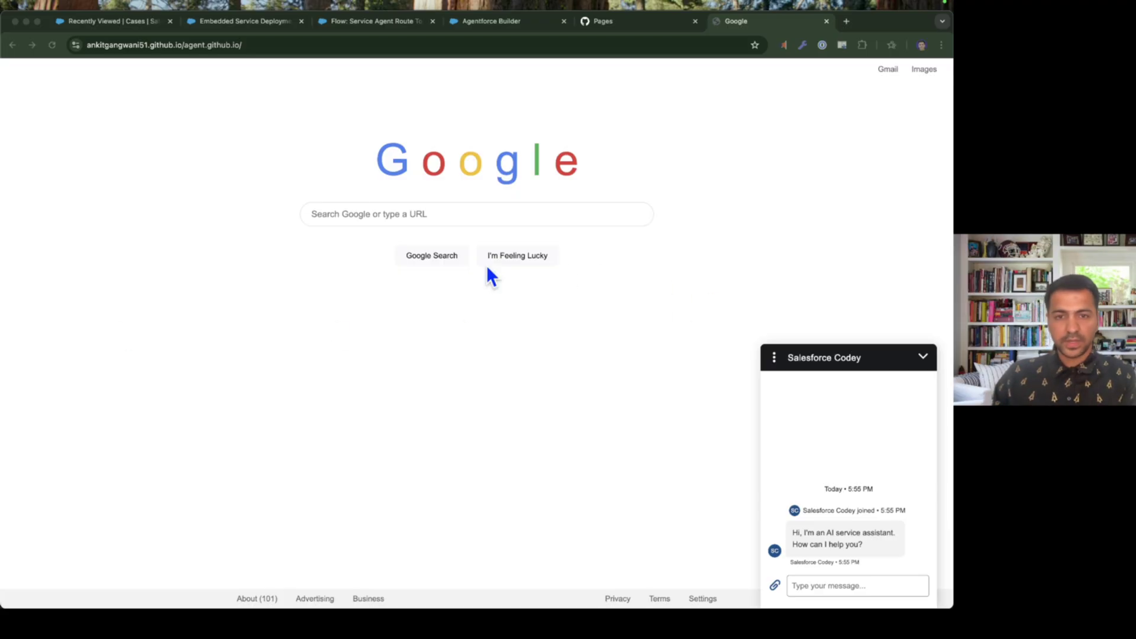
pyautogui.press('super+Tab')
pyautogui.press('Return')
pyautogui.press('Return')
pyautogui.press('Return')
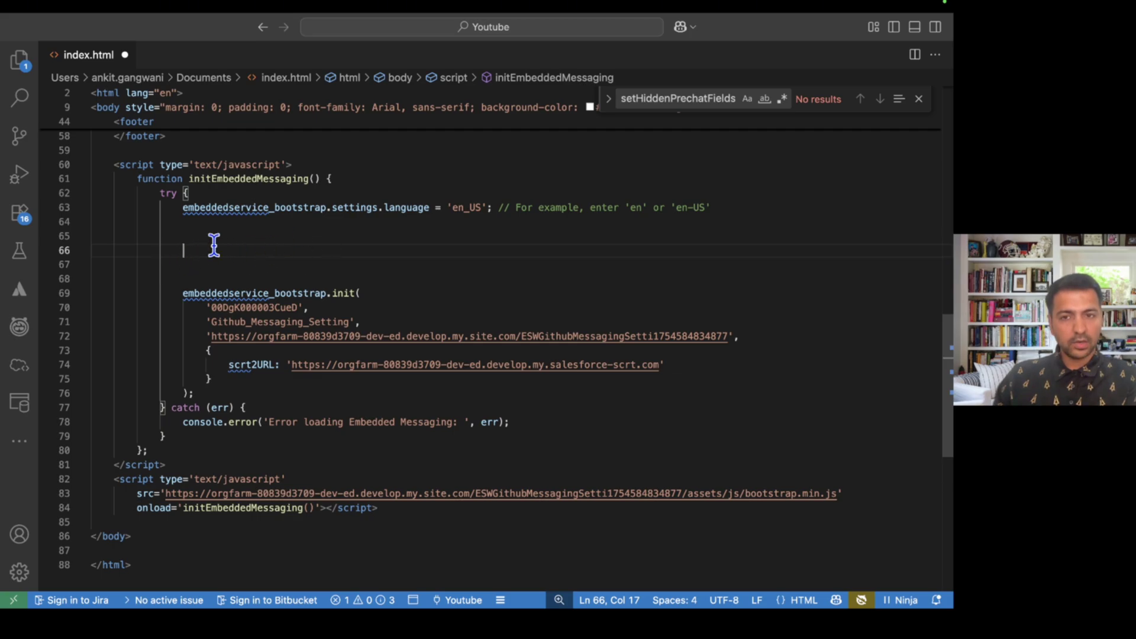
# - Insert and format an onEmbeddedMessagingReady event listener that calls setVisiblePrechatFields with customerEmail set to "test"
pyautogui.press('super+Tab')
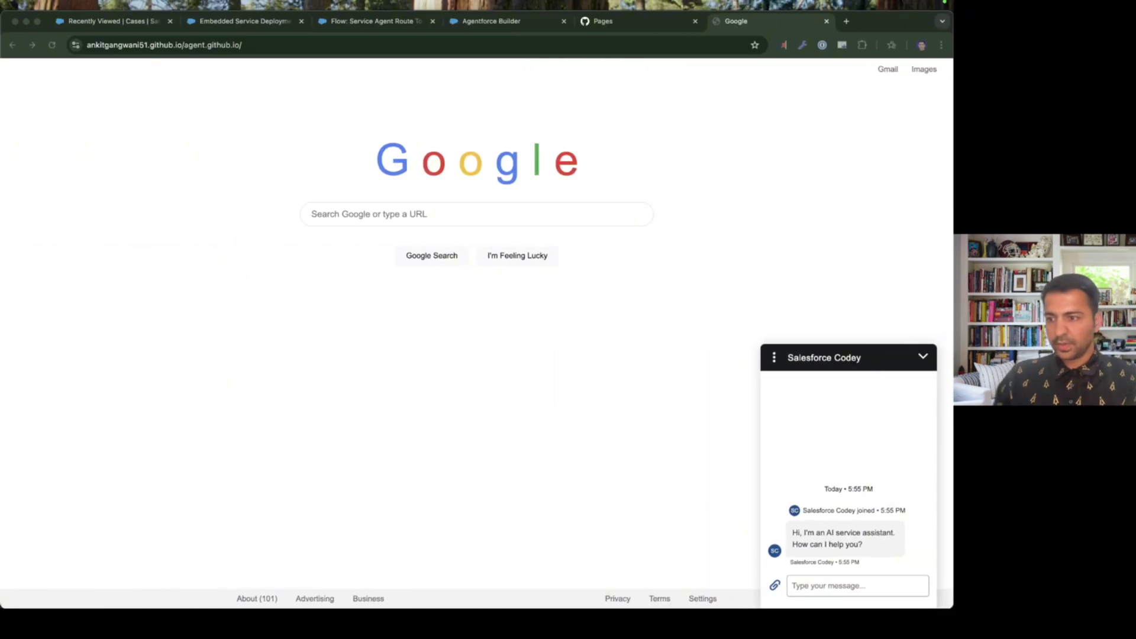
pyautogui.press('super+Tab')
pyautogui.write('window.addEventListener("onEmbeddedMessagingReady", () => {                     console.log("Received the onEmbeddedMessagingReady event...");                     embeddedservice_bootstrap.prechatAPI.setVisiblePrechatFields({ "customerEmail": "test" }); });')
pyautogui.click(188, 251)
pyautogui.moveTo(188, 251); pyautogui.dragTo(239, 305)
pyautogui.hotkey('shift', 'alt', 'f')
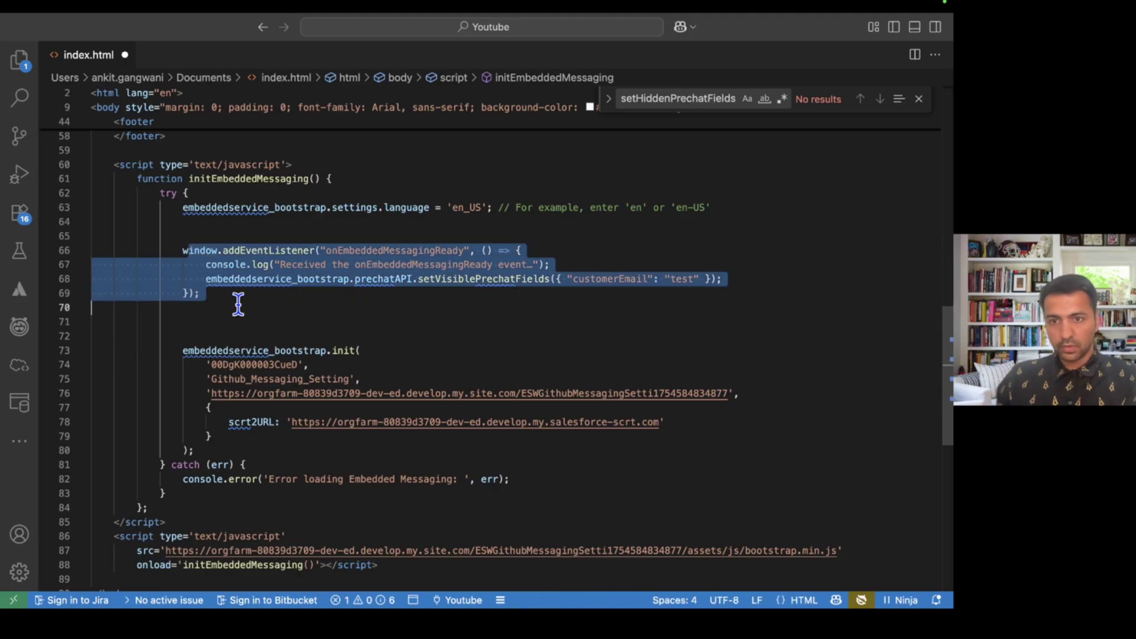
pyautogui.click(237, 303)
# - Review the new listener's addEventListener call, prechatAPI reference, setVisiblePrechatFields method and customerEmail key
pyautogui.doubleClick(282, 251)
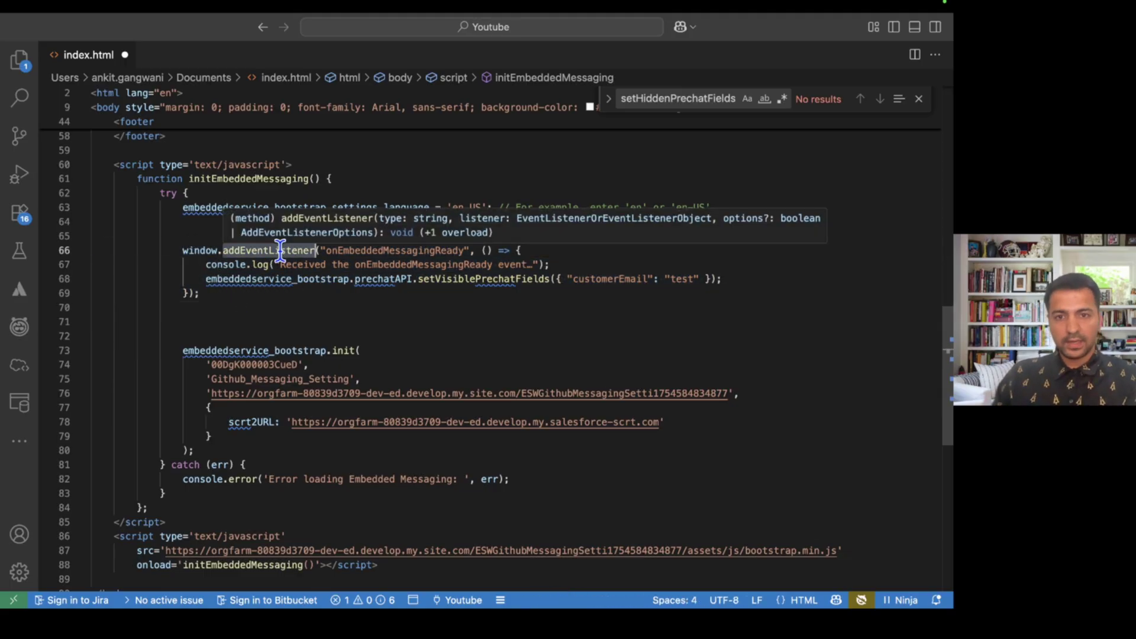
pyautogui.click(406, 295)
pyautogui.moveTo(202, 280); pyautogui.dragTo(406, 279)
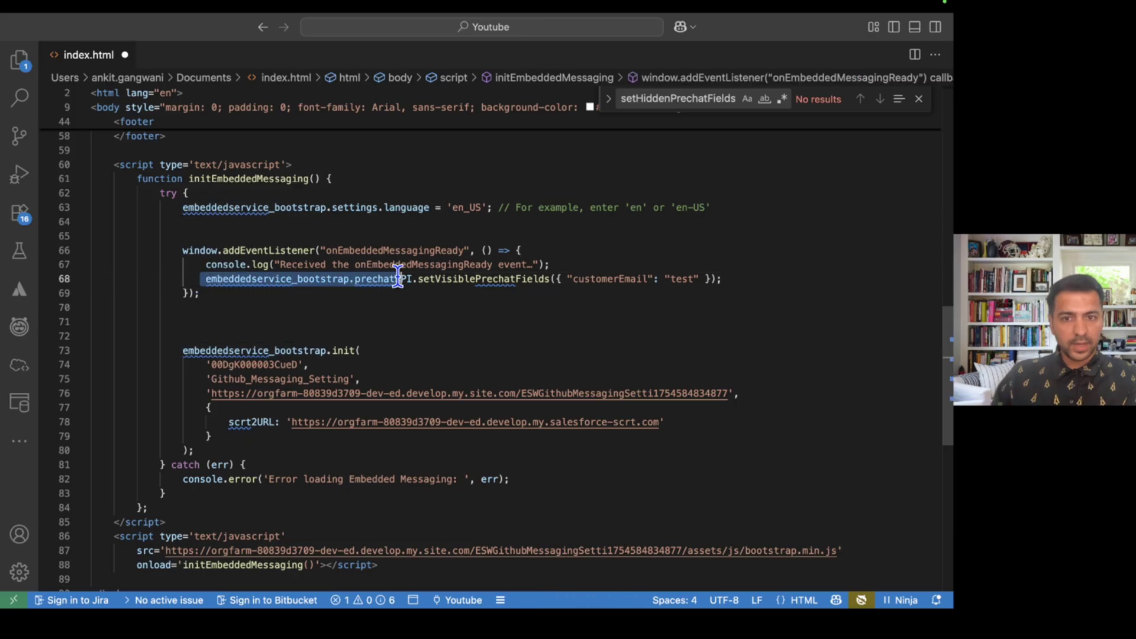
pyautogui.doubleClick(426, 279)
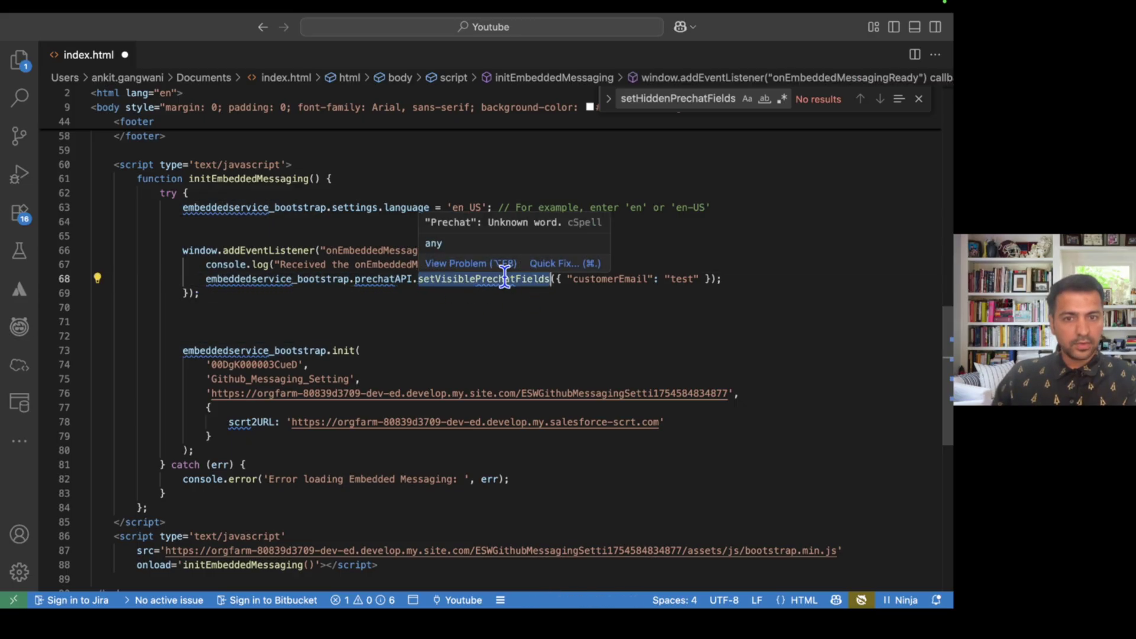
pyautogui.doubleClick(619, 274)
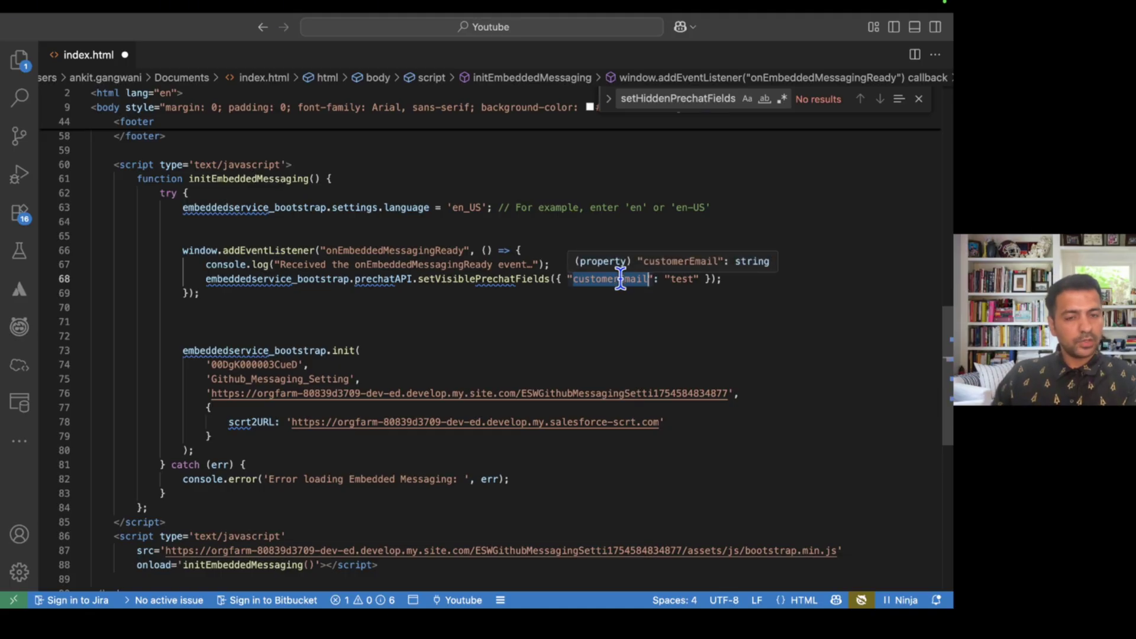
# - Open Github Messaging Setting in Salesforce Setup and compare its custom parameter API name with the key and value in index.html
pyautogui.hotkey('ctrl', 'Left')
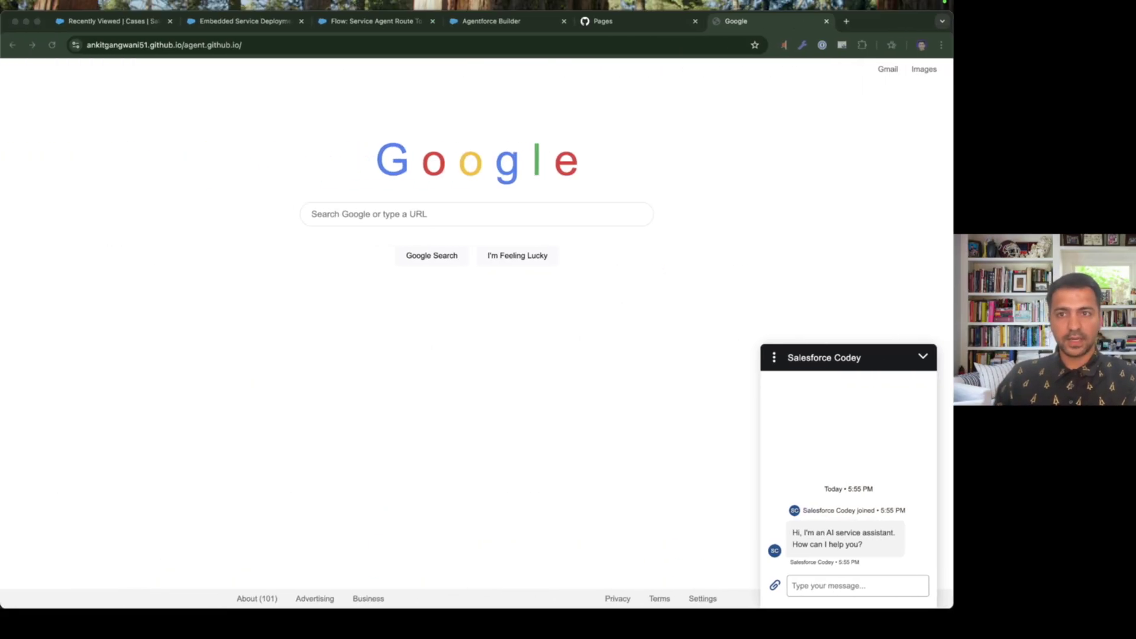
pyautogui.click(267, 21)
pyautogui.doubleClick(65, 133)
pyautogui.write('messa')
pyautogui.click(86, 299)
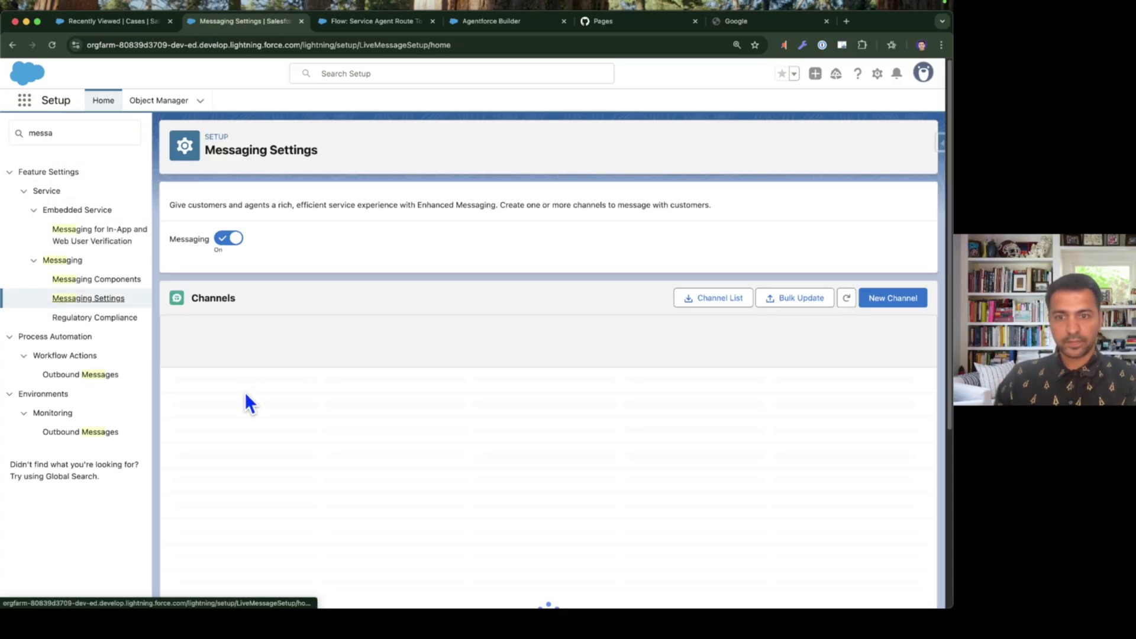
pyautogui.click(254, 450)
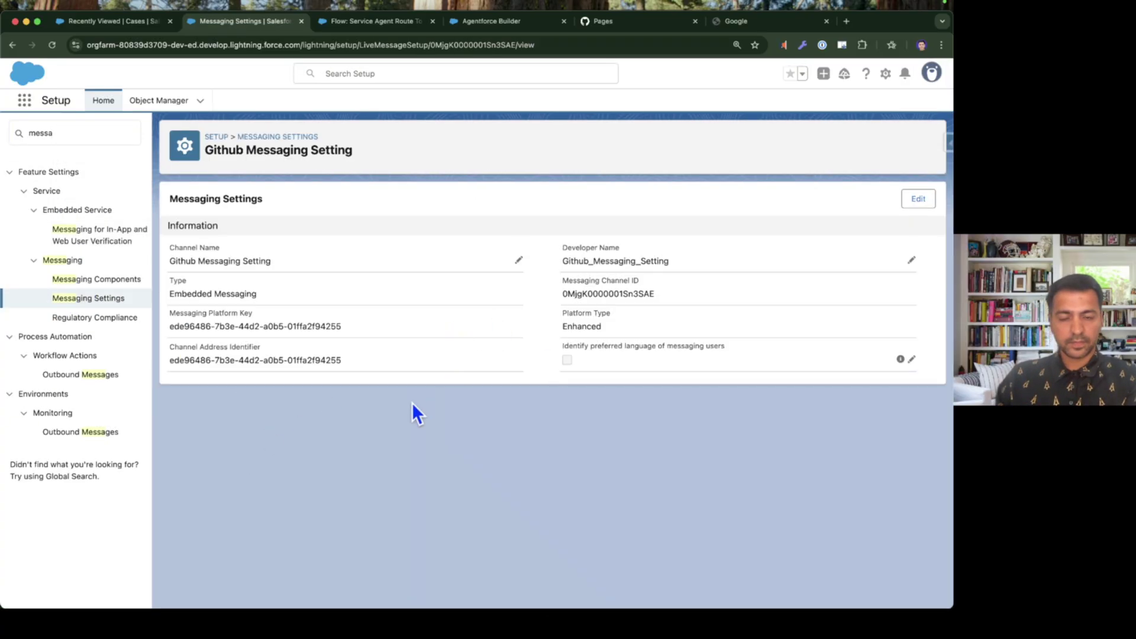
pyautogui.scroll(-10, 448, 423)
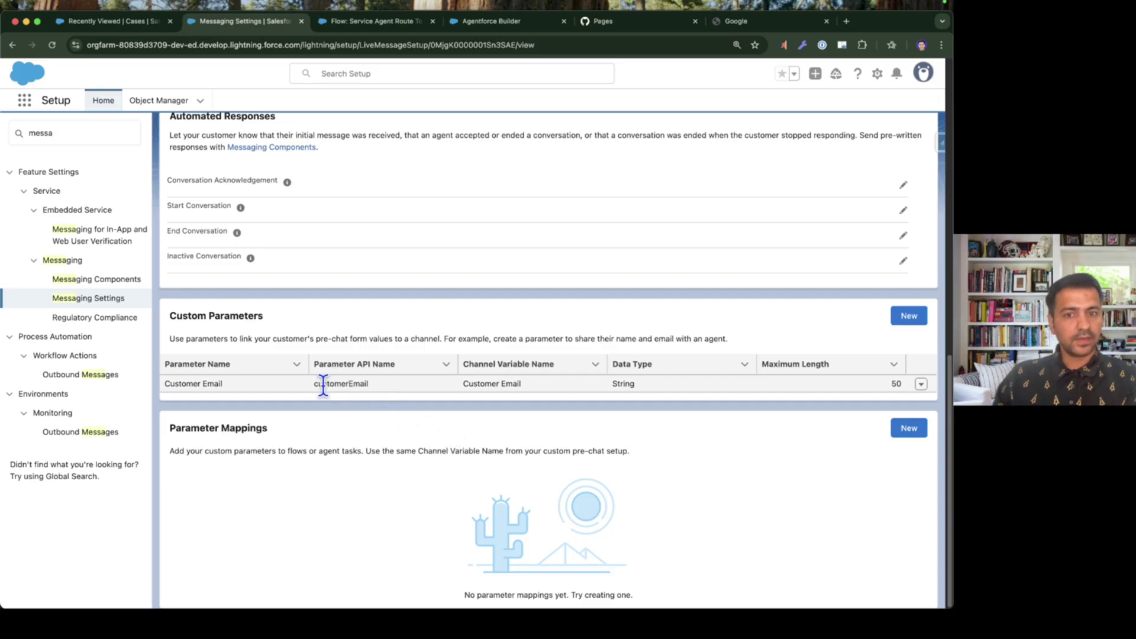
pyautogui.press('super+Tab')
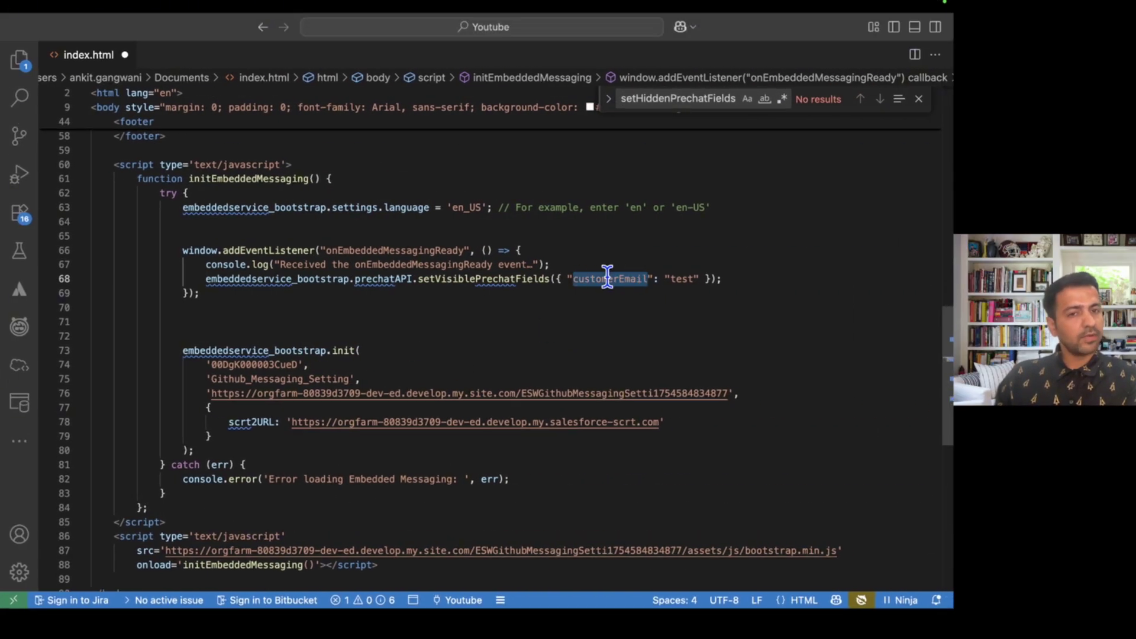
pyautogui.doubleClick(686, 278)
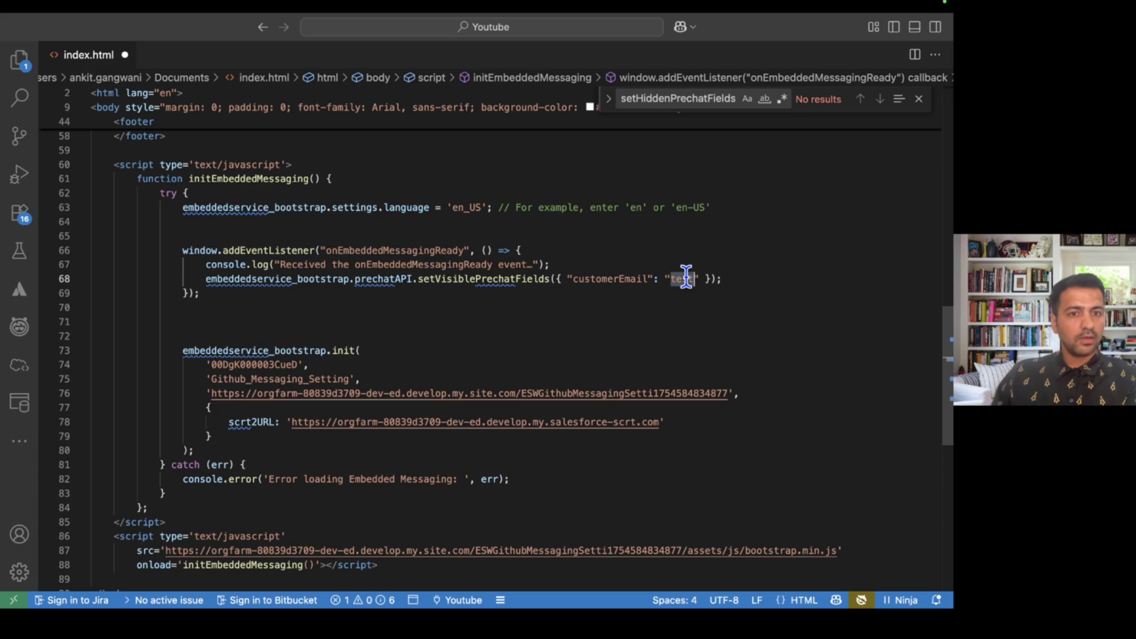
# - Change the method in the event listener from setVisiblePrechatFields to setHiddenPrechatFields
pyautogui.click(474, 279)
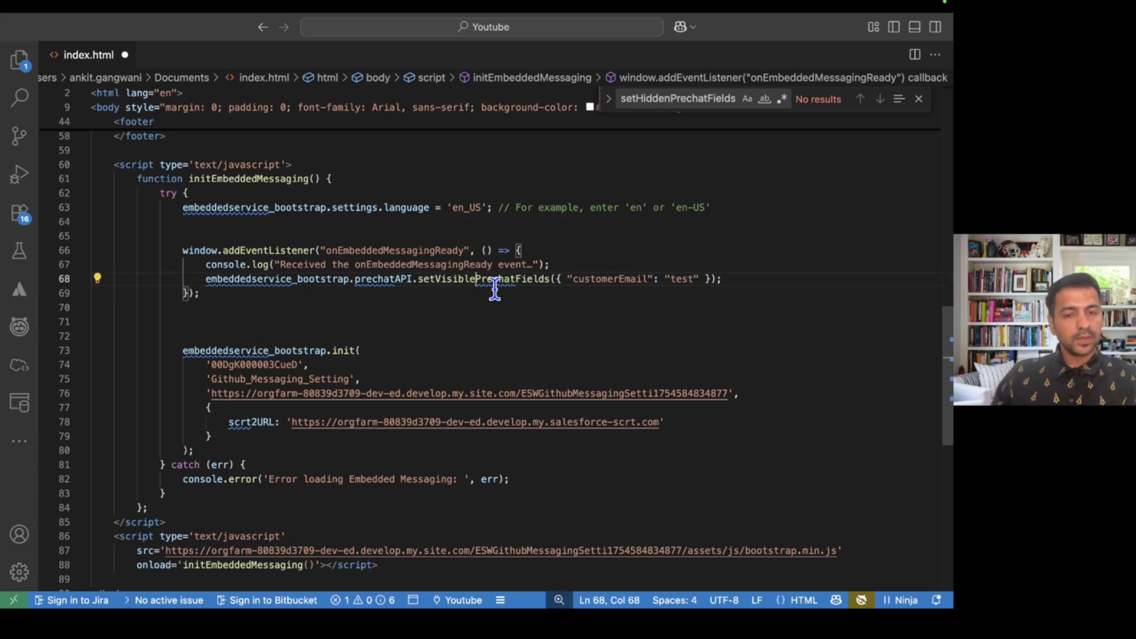
pyautogui.press('BackSpace')
pyautogui.press('BackSpace')
pyautogui.press('BackSpace')
pyautogui.press('BackSpace')
pyautogui.press('BackSpace')
pyautogui.press('BackSpace')
pyautogui.press('BackSpace')
pyautogui.write('Hidden')
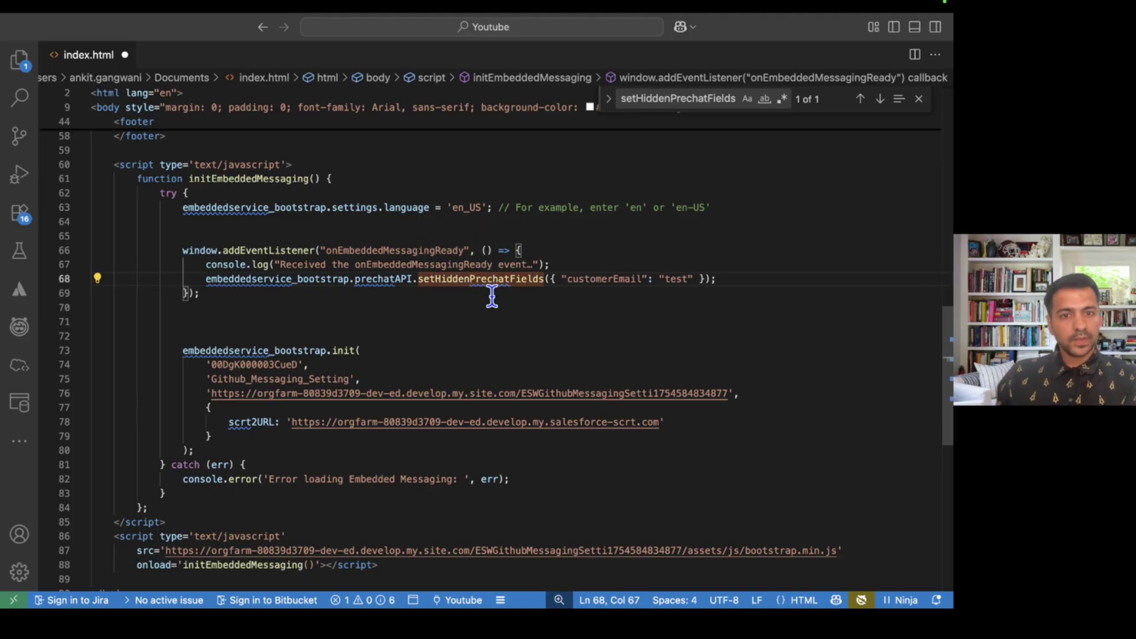
# - Switch to the browser and examine the setHiddenPrechatFields sample code in the Hidden Pre-Chat developer guide
pyautogui.press('super+Tab')
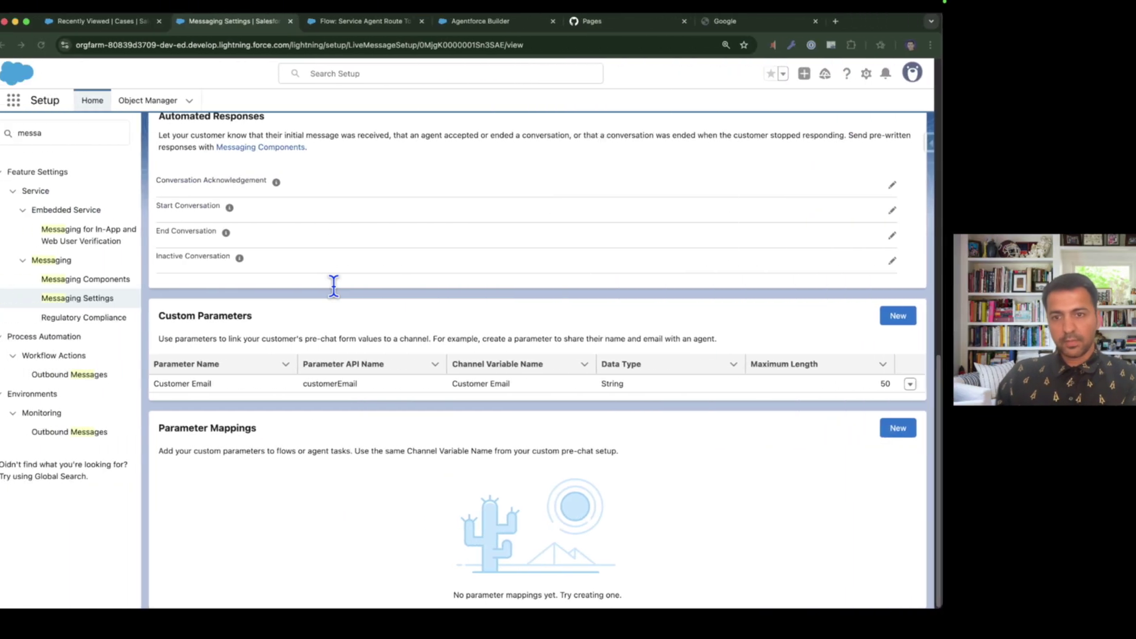
pyautogui.press('super+Tab')
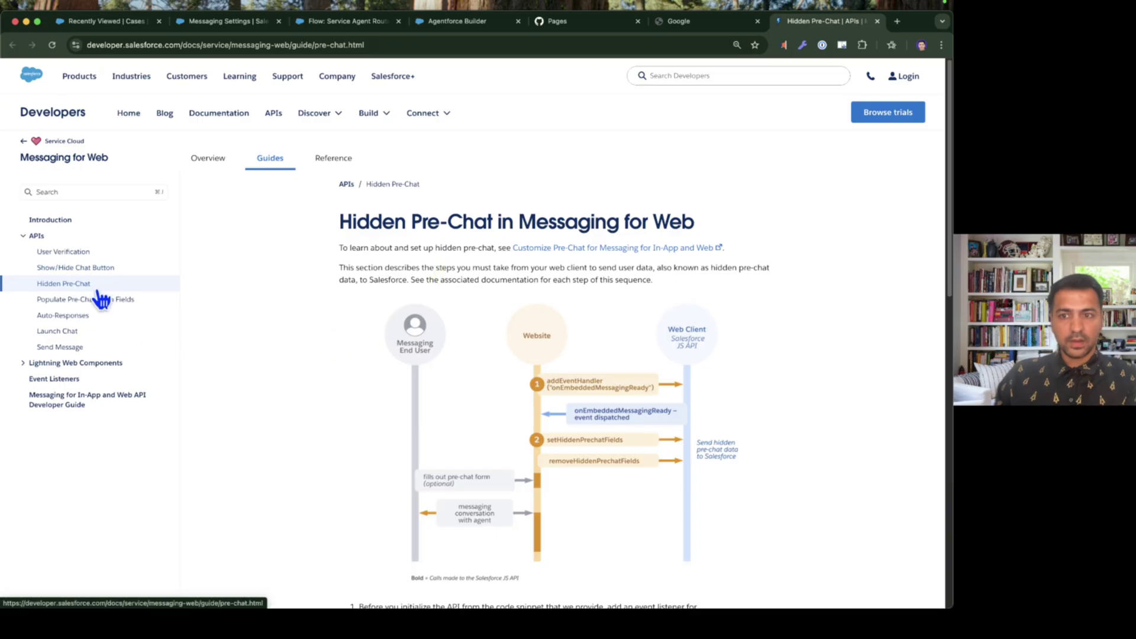
pyautogui.scroll(-7, 464, 283)
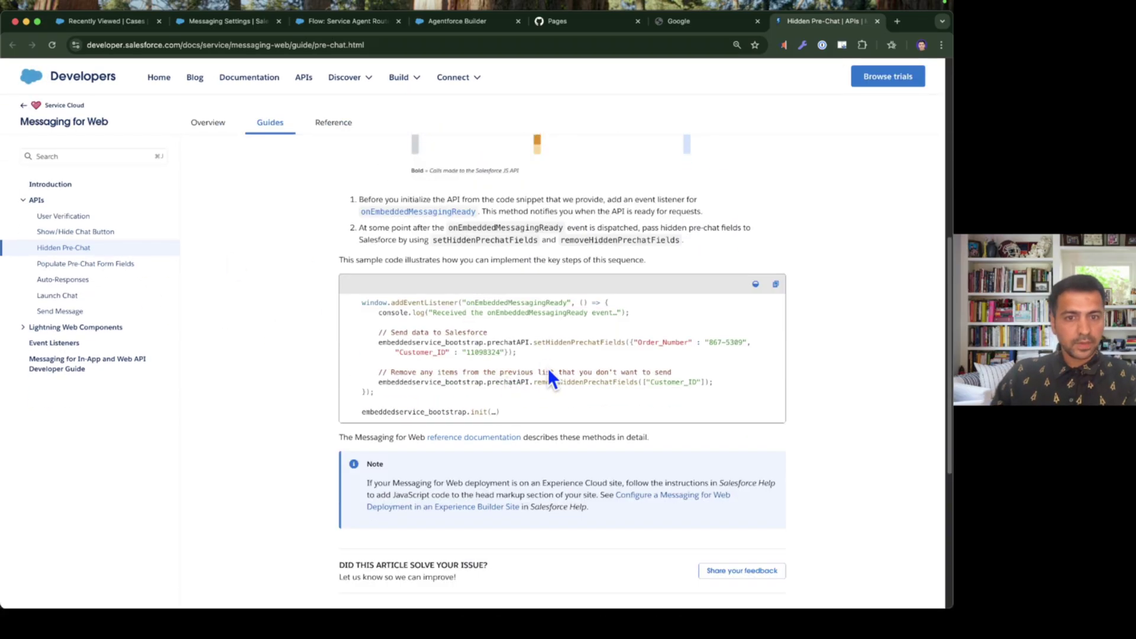
pyautogui.doubleClick(565, 343)
pyautogui.press('super+Tab')
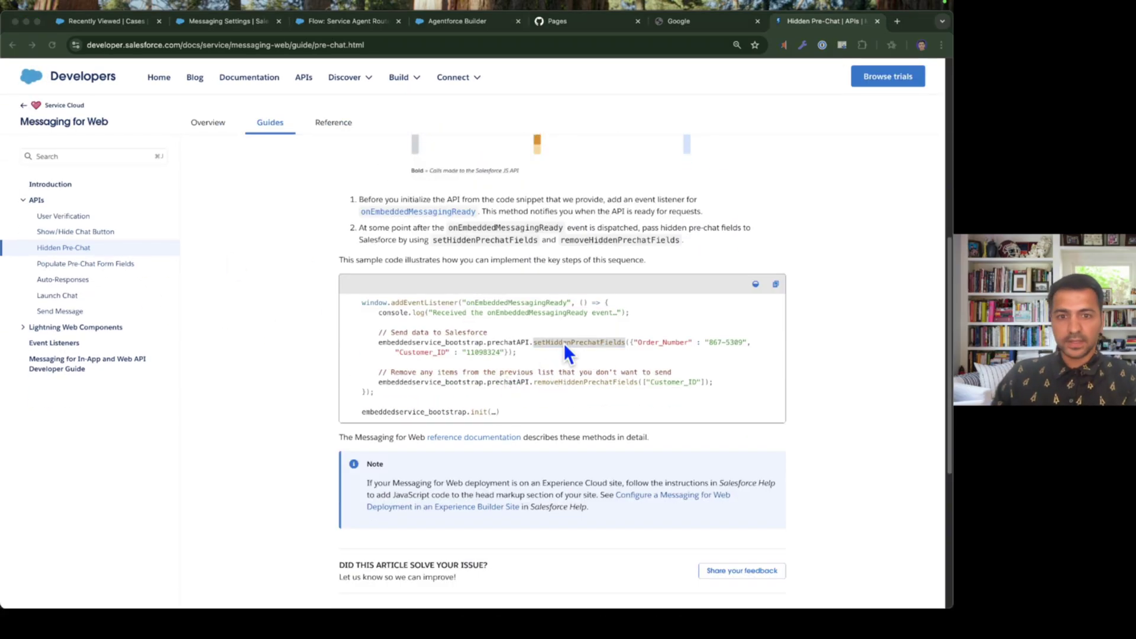
# - Examine the setVisiblePrechatFields sample in the Populate Pre-Chat Form Fields guide, and return to the test site
pyautogui.click(98, 265)
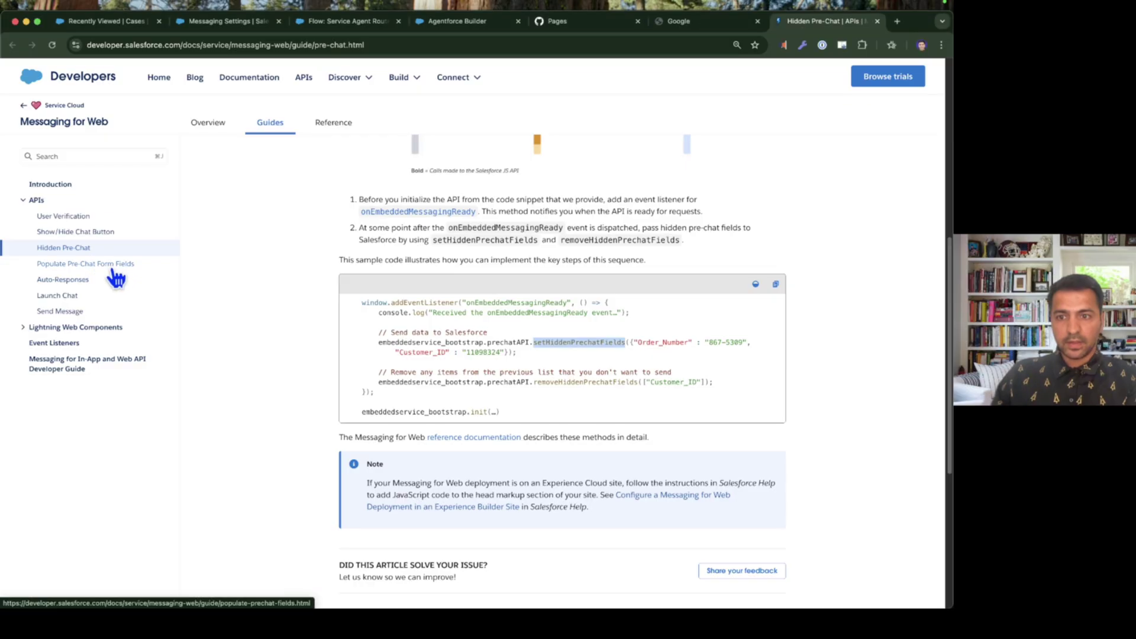
pyautogui.scroll(-11, 579, 323)
pyautogui.scroll(6, 579, 324)
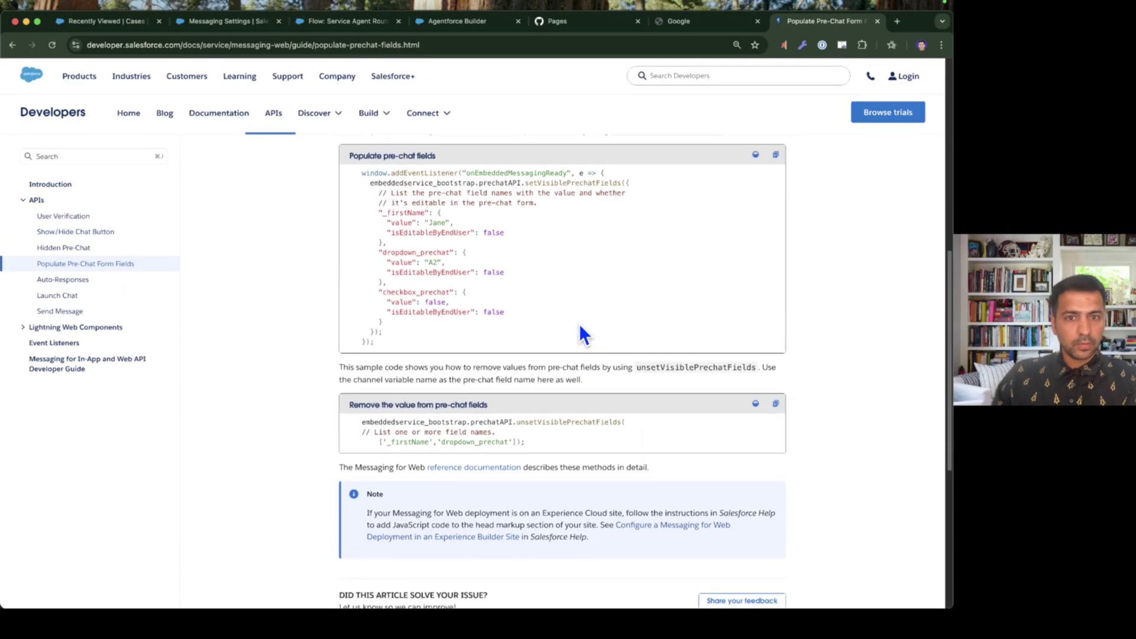
pyautogui.moveTo(456, 477); pyautogui.dragTo(369, 329)
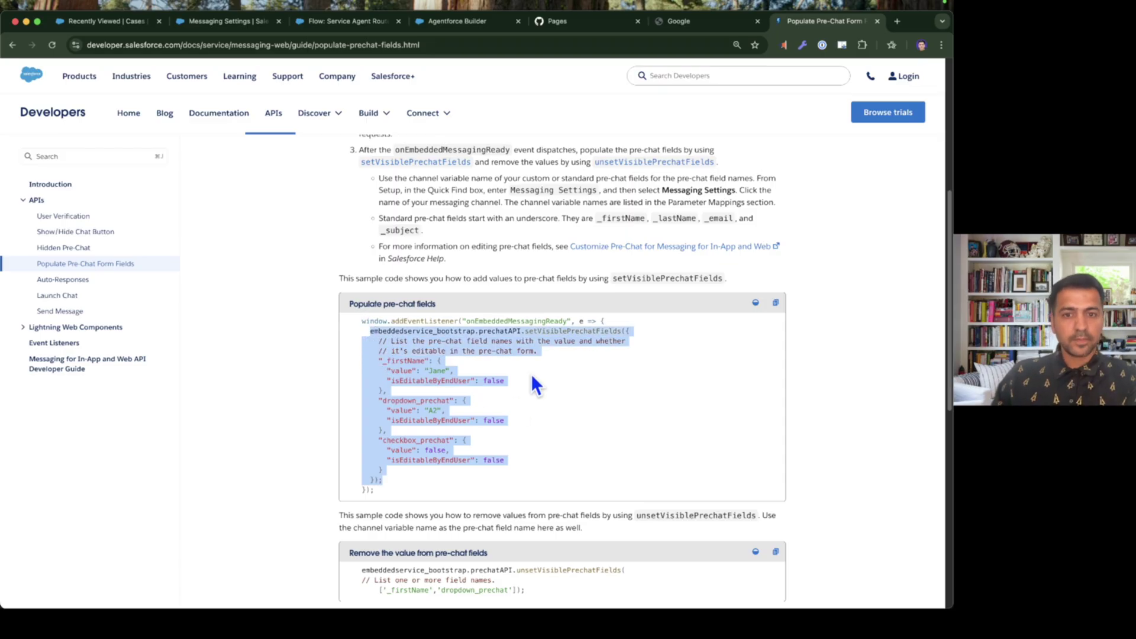
pyautogui.click(444, 371)
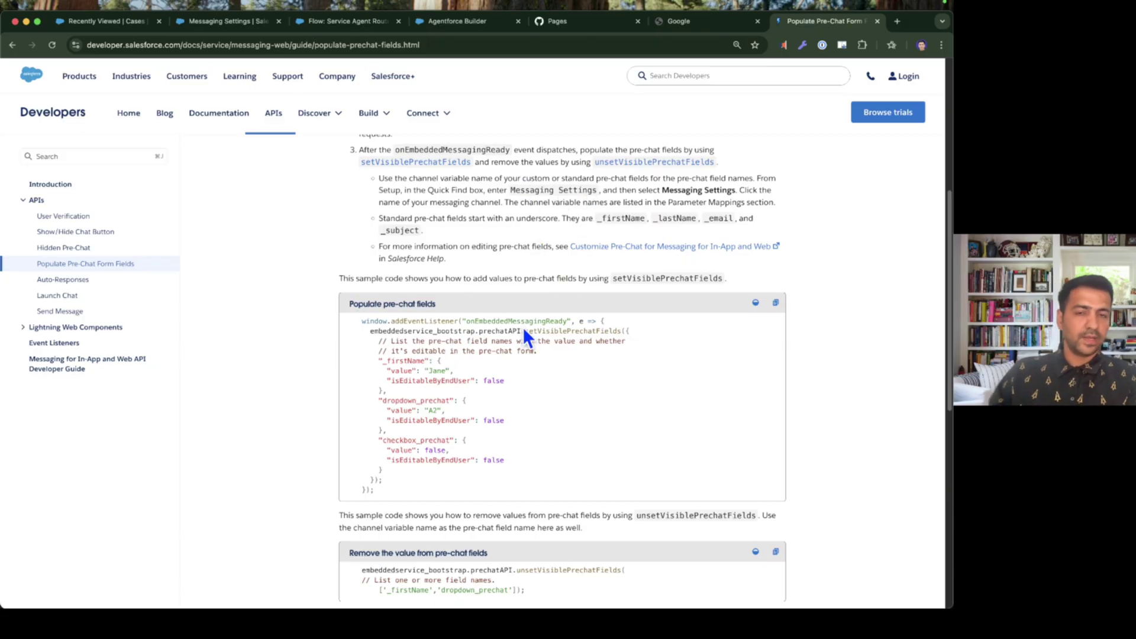
pyautogui.click(709, 22)
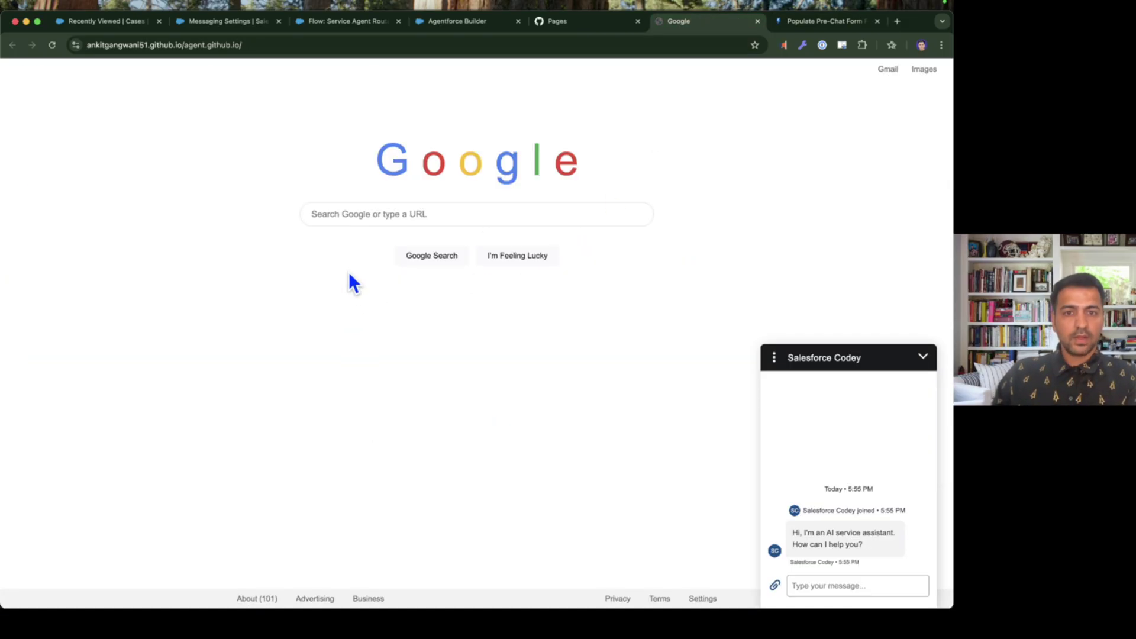